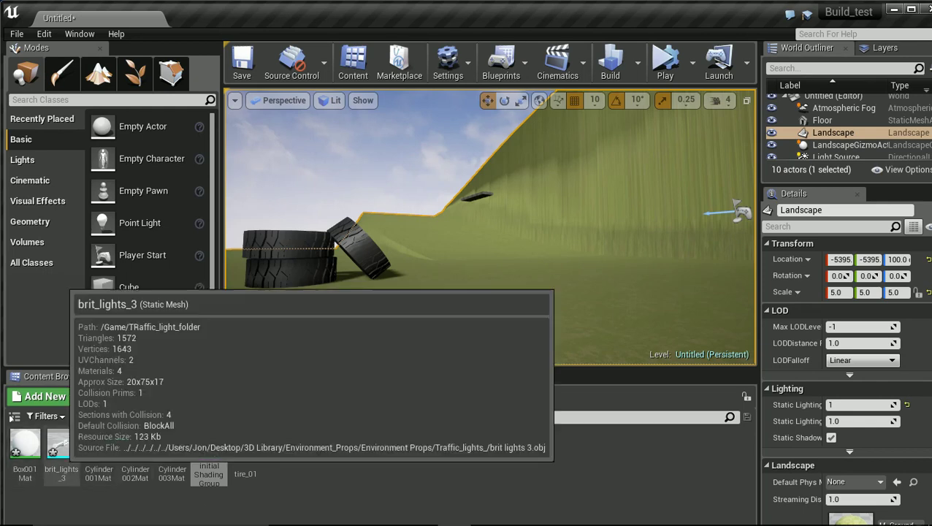
Step: Inspect the brit_lights_3 static mesh up close in its mesh editor, then close that editor
{"action": "double_click", "coordinate": [63, 455]}
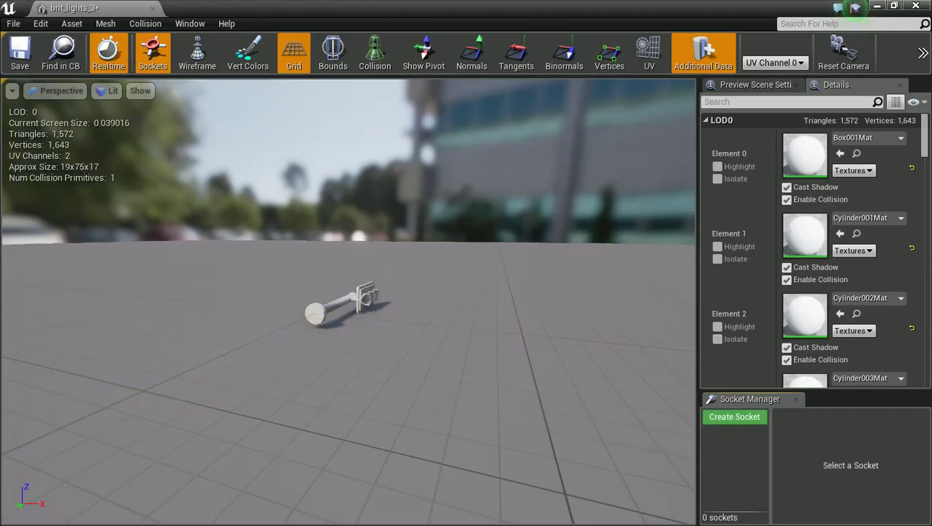
{"action": "scroll", "coordinate": [348, 301], "scroll_direction": "up", "scroll_amount": 8}
{"action": "scroll", "coordinate": [347, 301], "scroll_direction": "down", "scroll_amount": 5}
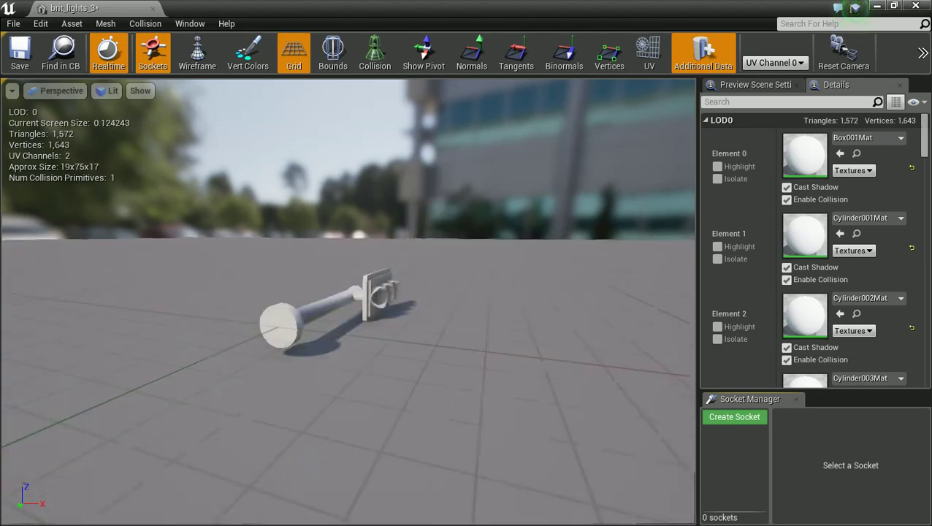
{"action": "right_click_drag", "start_coordinate": [348, 301], "coordinate": [278, 293]}
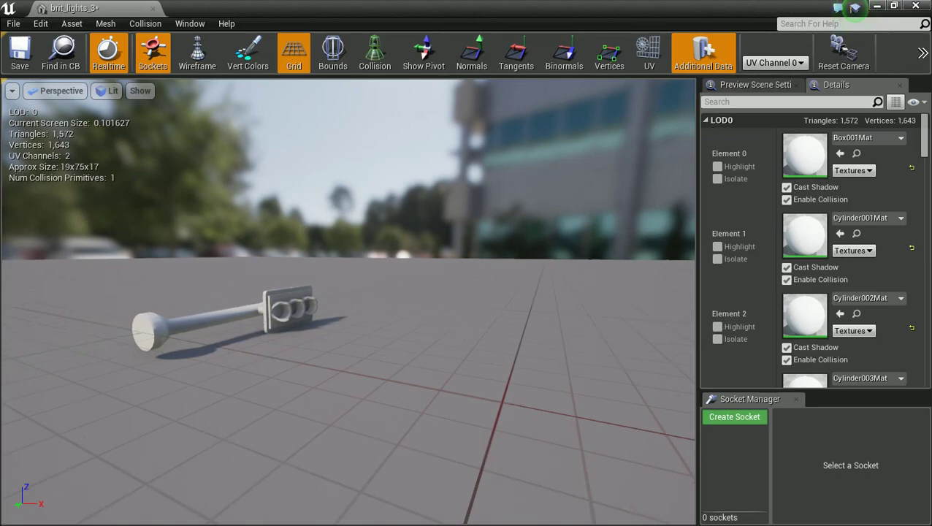
{"action": "left_click", "coordinate": [915, 6]}
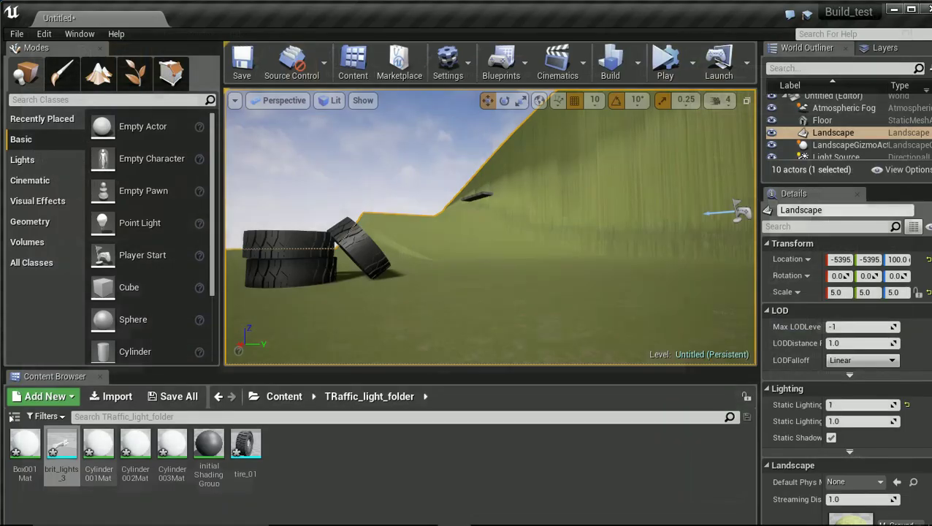
{"action": "left_click_drag", "start_coordinate": [62, 450], "coordinate": [509, 292]}
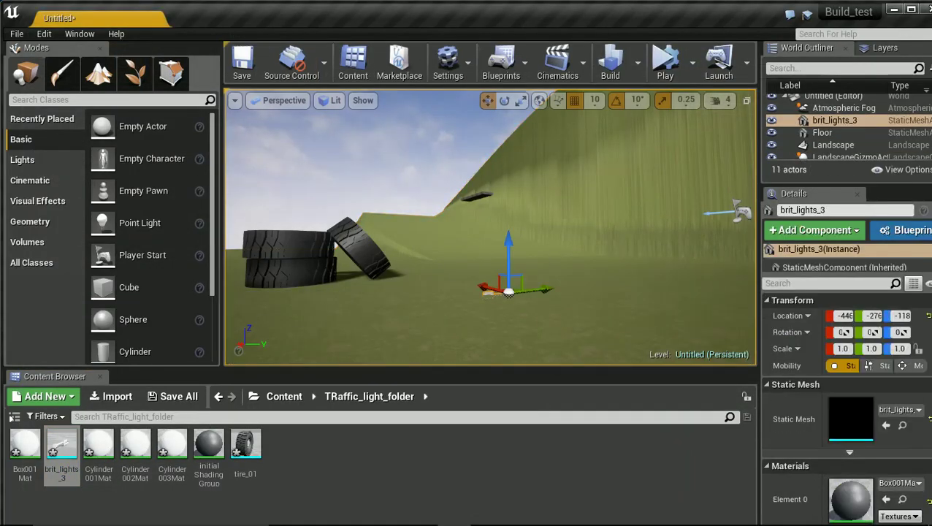
{"action": "left_click_drag", "start_coordinate": [509, 256], "coordinate": [493, 195]}
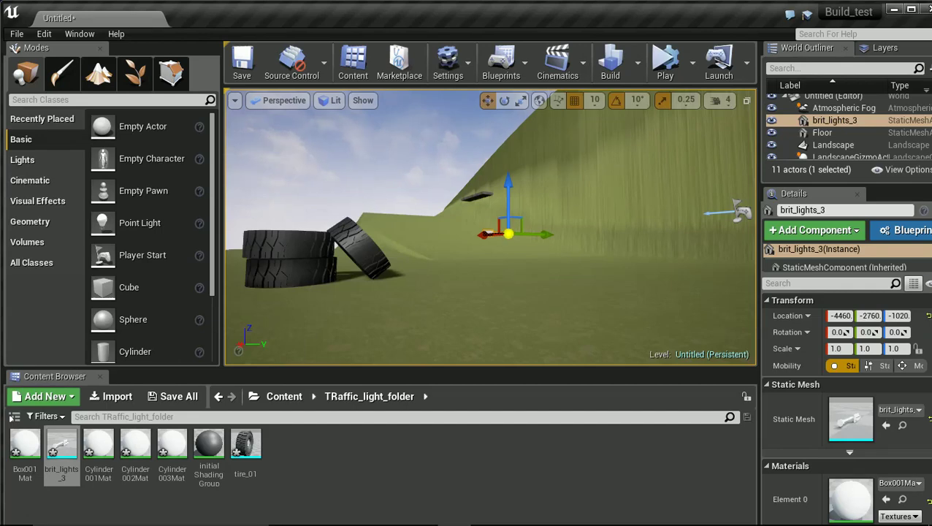
{"action": "key", "text": "Delete"}
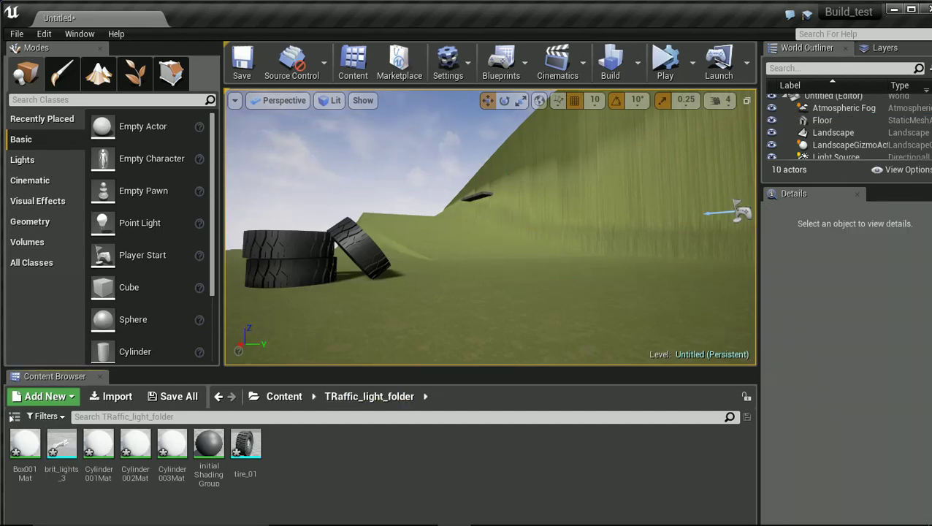
Step: Create an Actor-based Blueprint class named Traffic_light_BP in TRaffic_light_folder and open it for editing
{"action": "right_click", "coordinate": [343, 444]}
{"action": "left_click", "coordinate": [455, 303]}
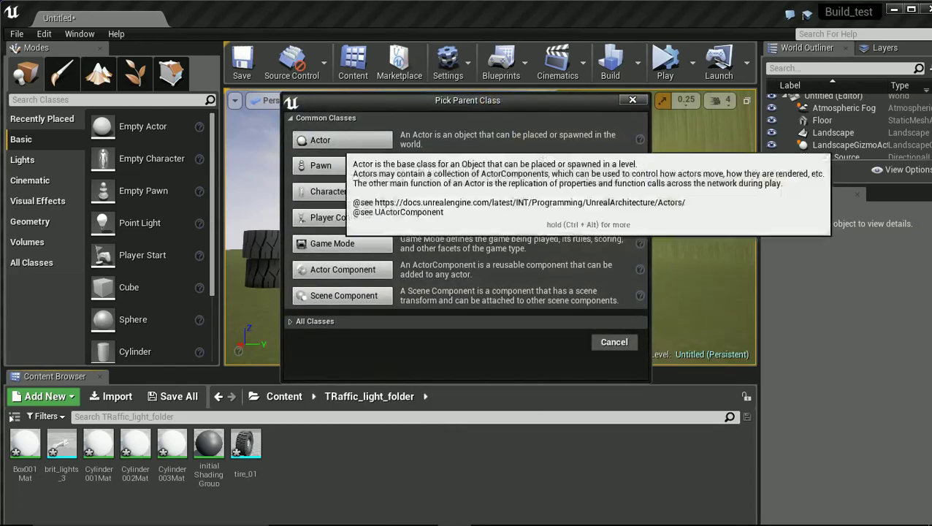
{"action": "left_click", "coordinate": [342, 139]}
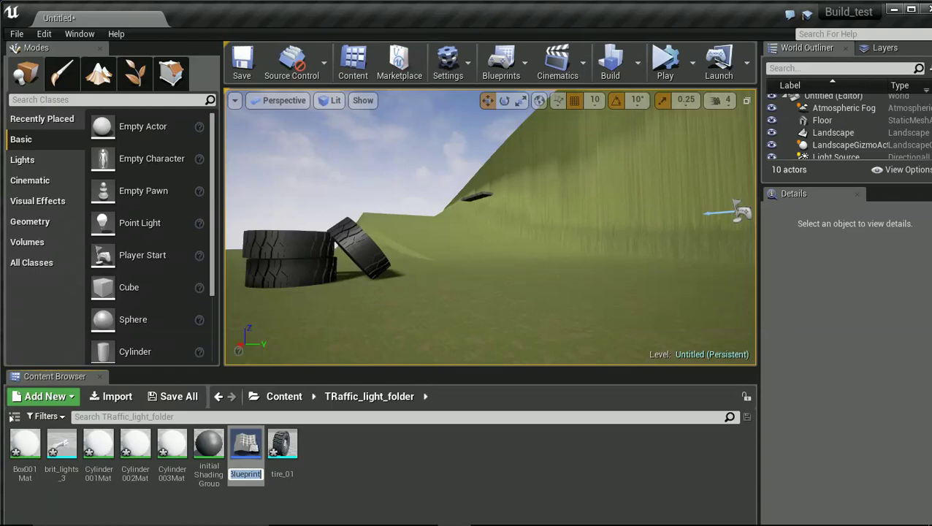
{"action": "type", "text": "Traffi"}
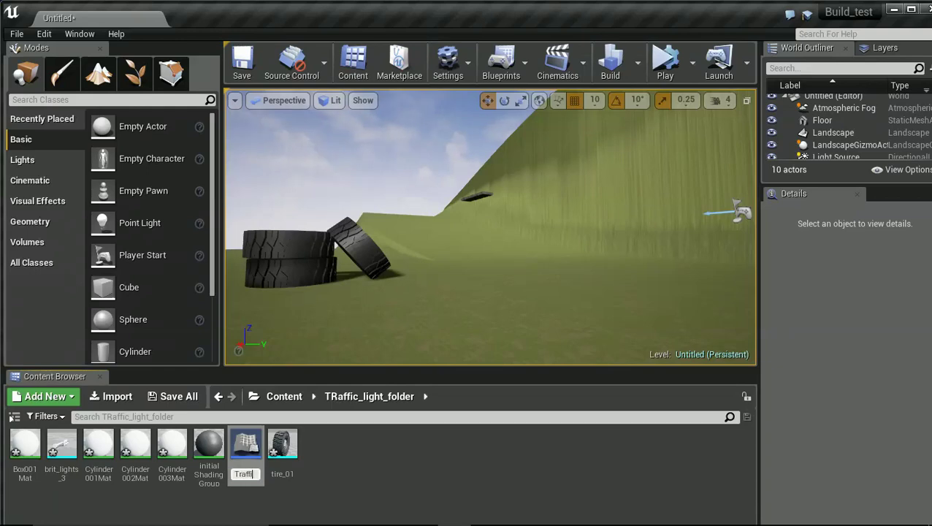
{"action": "type", "text": "c_light"}
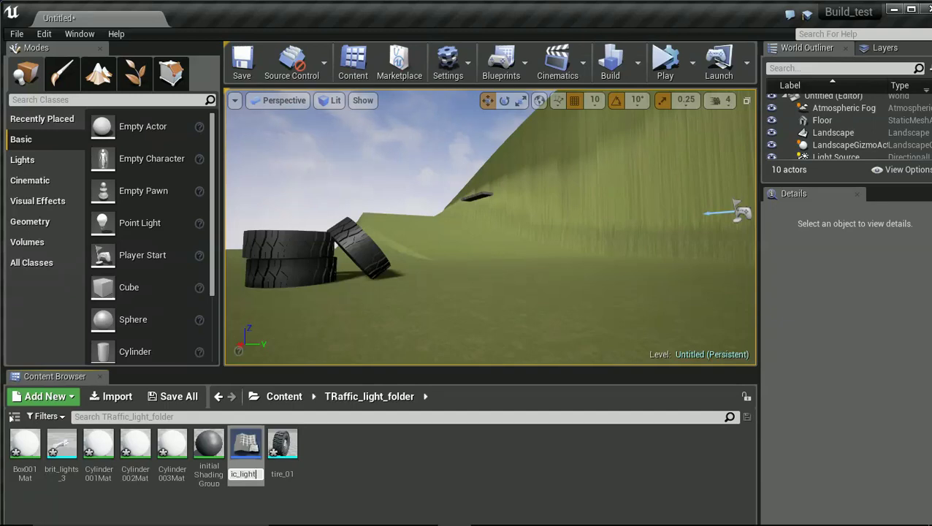
{"action": "key", "text": "Return"}
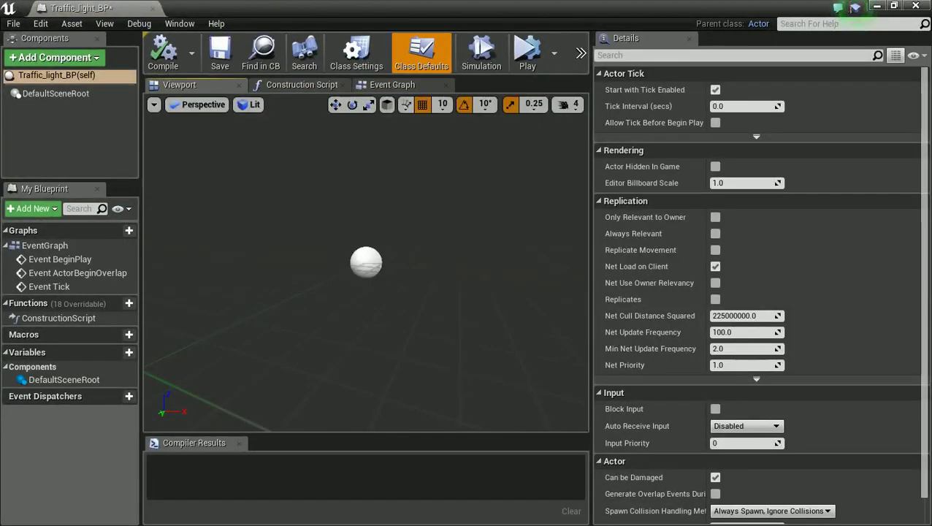
Step: Add the brit_lights_3 mesh from the project assets as a component of the Traffic_light_BP blueprint, keeping its default name
{"action": "left_click_drag", "start_coordinate": [494, 7], "coordinate": [562, 37]}
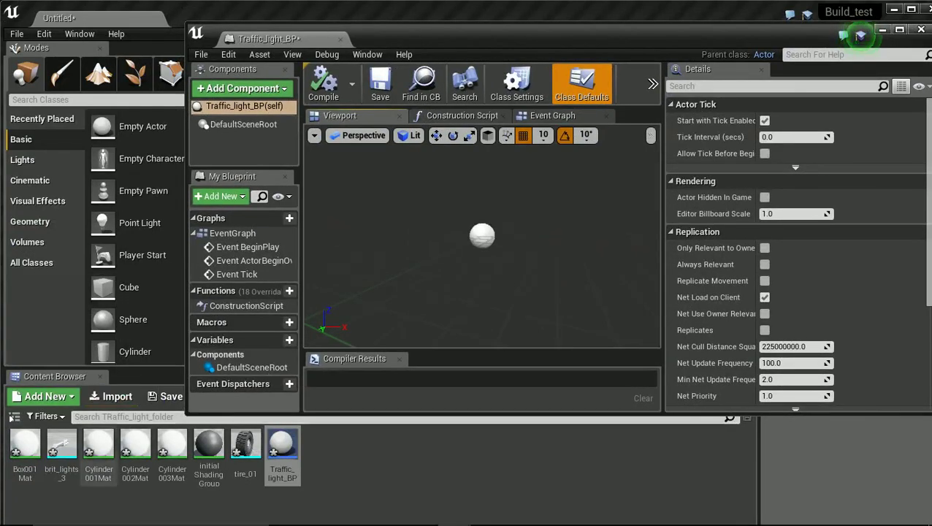
{"action": "left_click_drag", "start_coordinate": [61, 449], "coordinate": [483, 268]}
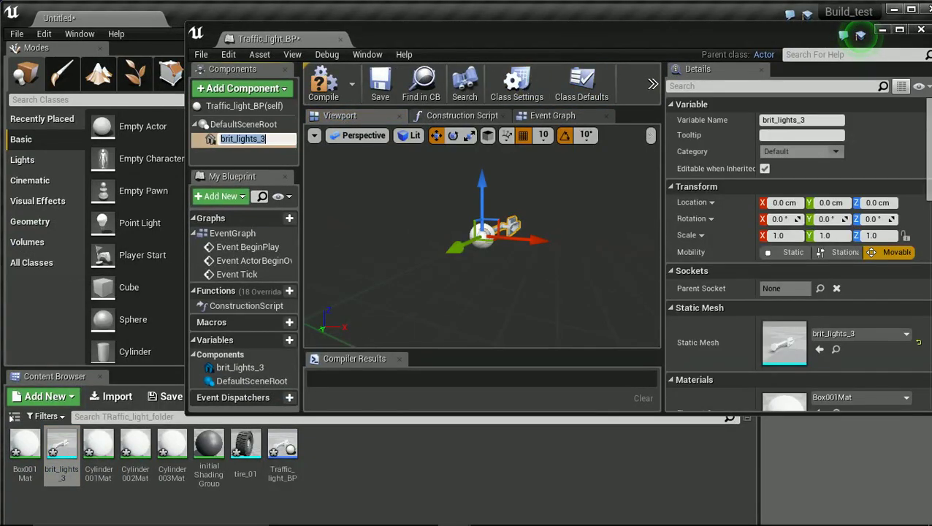
{"action": "double_click", "coordinate": [467, 33]}
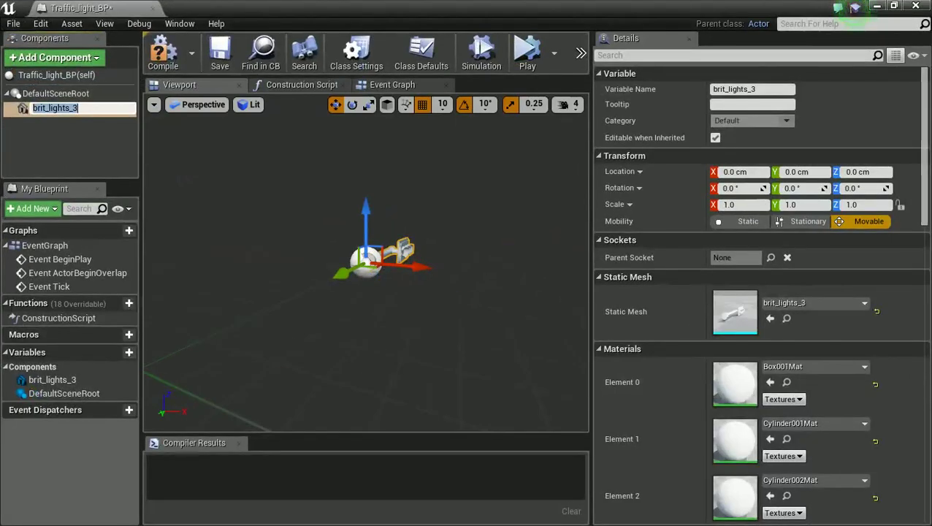
{"action": "type", "text": "W"}
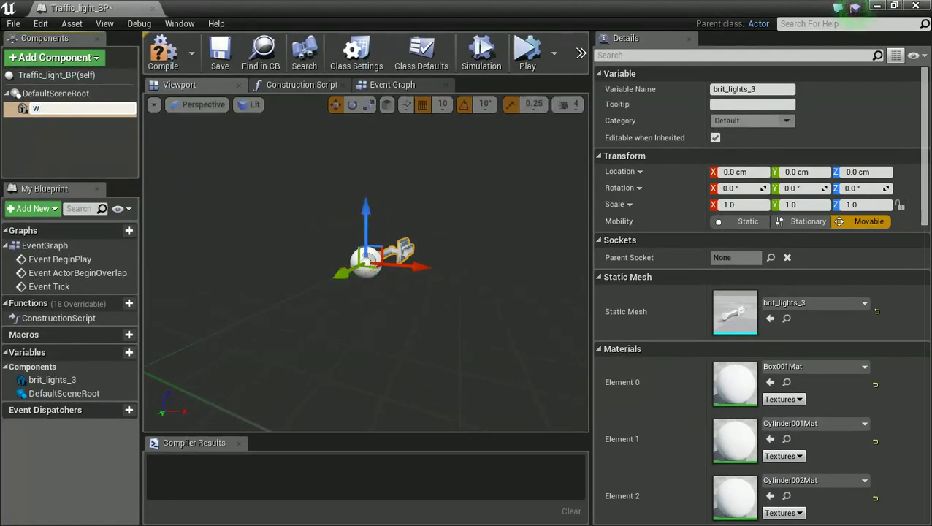
{"action": "key", "text": "Escape"}
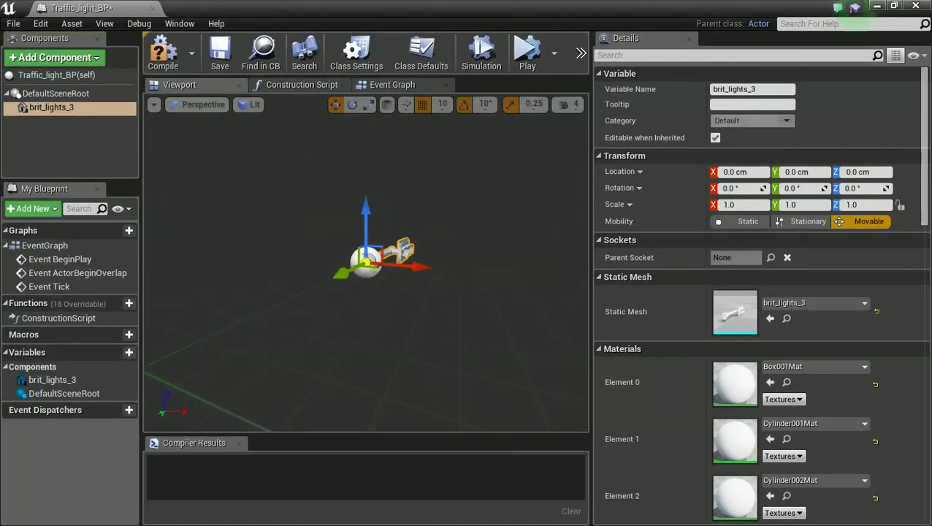
Step: Rotate the brit_lights_3 component upright to about 90° on X and turn it to about 70° on Z
{"action": "left_click", "coordinate": [352, 104]}
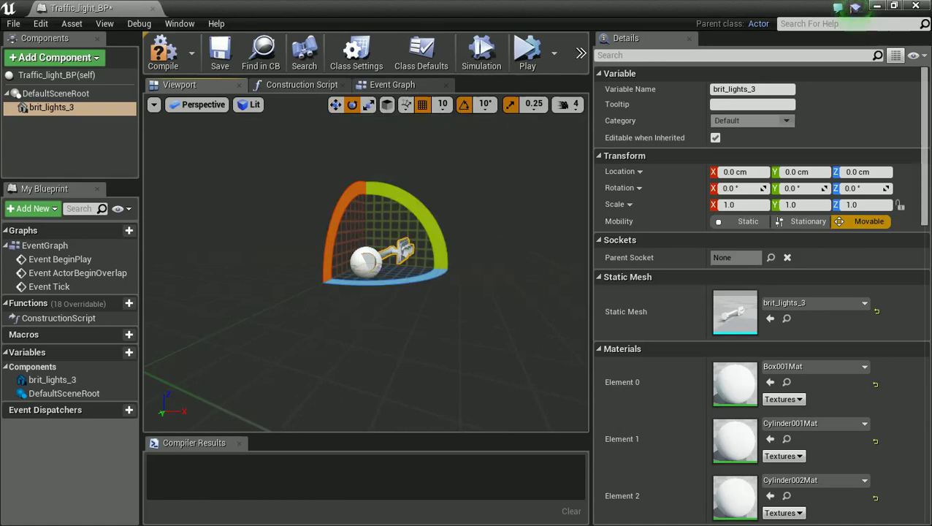
{"action": "left_click_drag", "start_coordinate": [343, 212], "coordinate": [319, 284]}
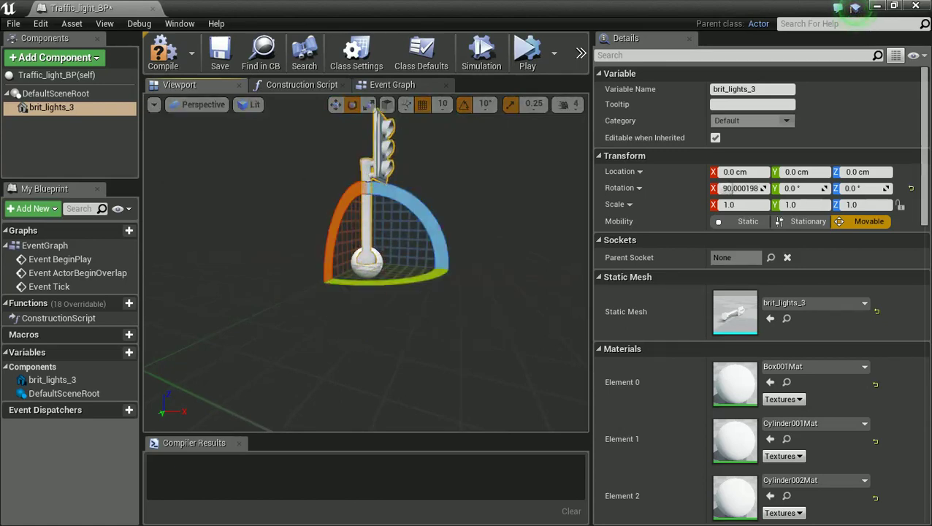
{"action": "left_click_drag", "start_coordinate": [434, 279], "coordinate": [360, 286]}
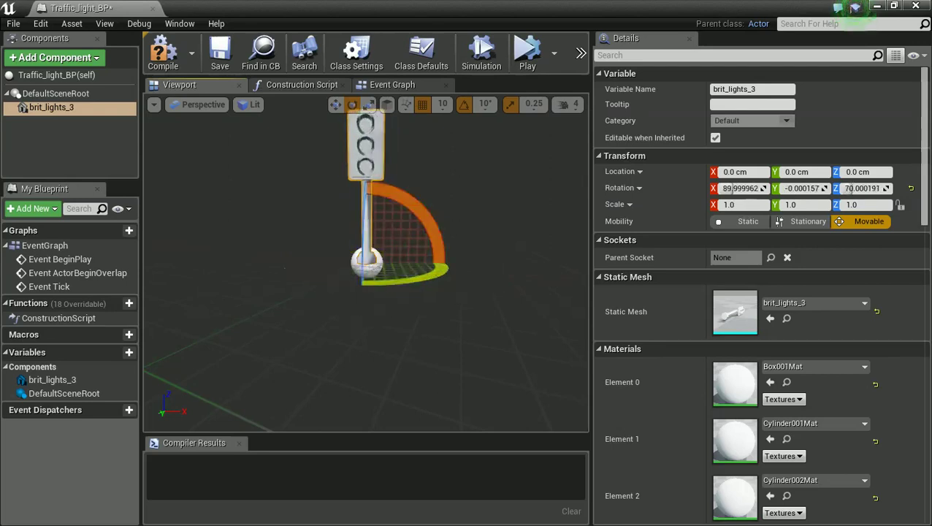
Step: Scale the brit_lights_3 component uniformly to about 1.51 and compile the blueprint
{"action": "key", "text": "r"}
{"action": "left_click_drag", "start_coordinate": [366, 260], "coordinate": [438, 260]}
{"action": "left_click_drag", "start_coordinate": [365, 245], "coordinate": [365, 257]}
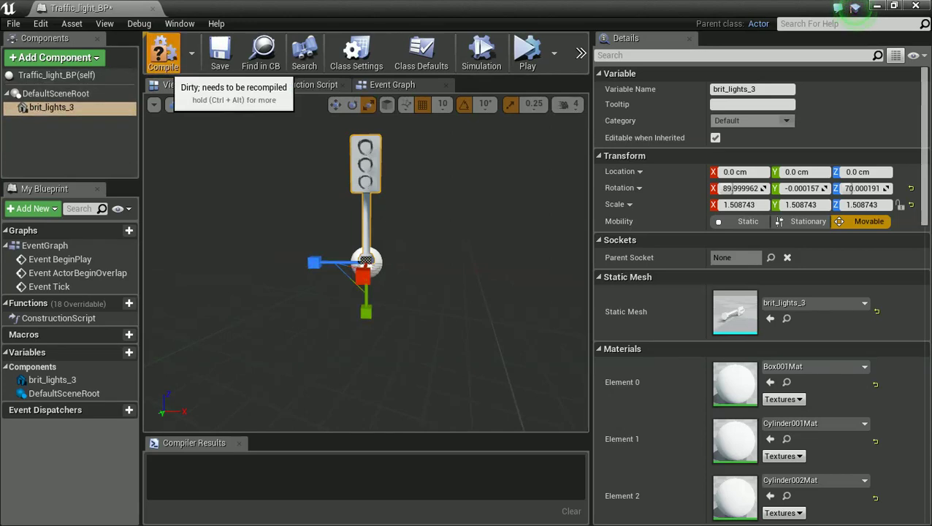
{"action": "left_click", "coordinate": [163, 52]}
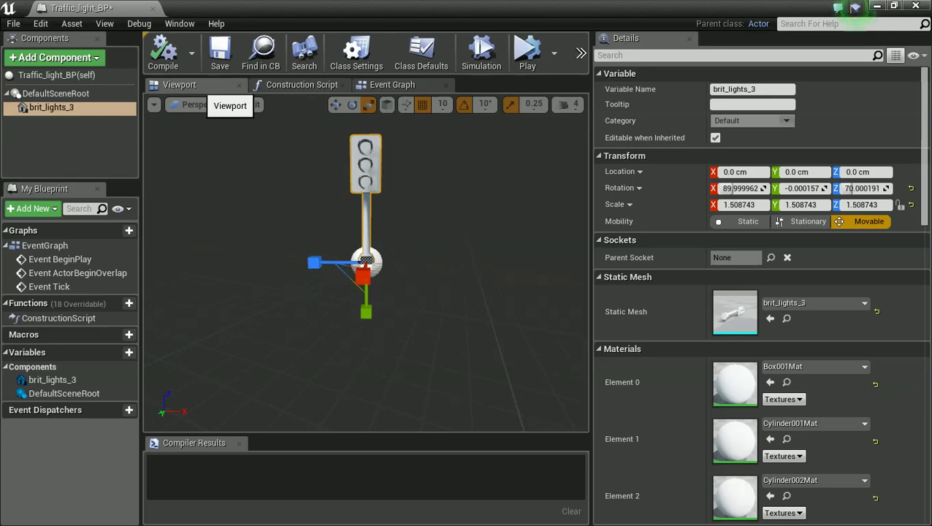
Step: Assign the M_Metal_Copper material to Element 0 of the brit_lights_3 component
{"action": "scroll", "coordinate": [657, 351], "scroll_direction": "down", "scroll_amount": 1}
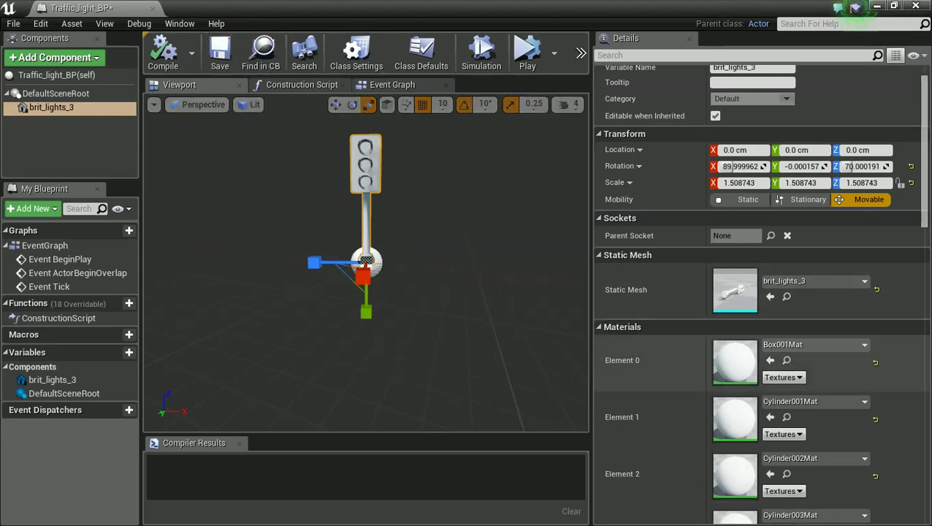
{"action": "scroll", "coordinate": [730, 380], "scroll_direction": "down", "scroll_amount": 1}
{"action": "scroll", "coordinate": [730, 379], "scroll_direction": "down", "scroll_amount": 1}
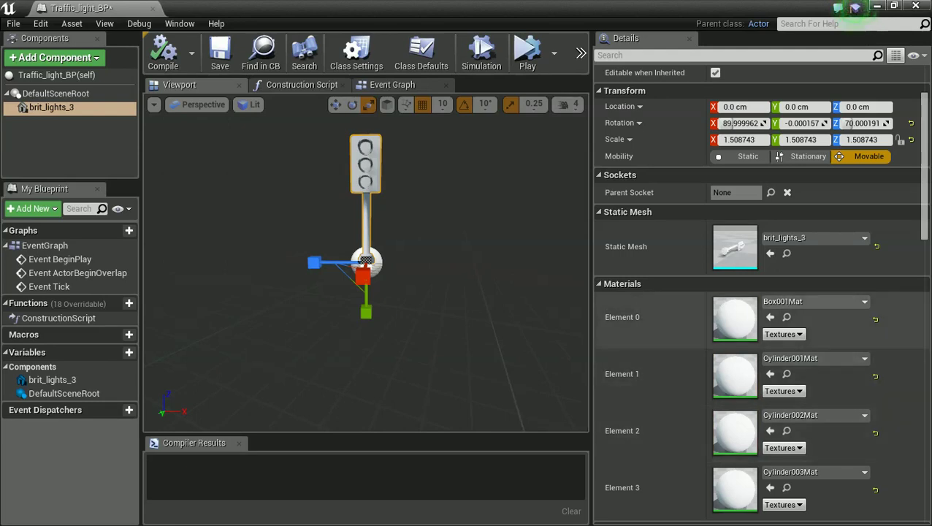
{"action": "left_click", "coordinate": [811, 301]}
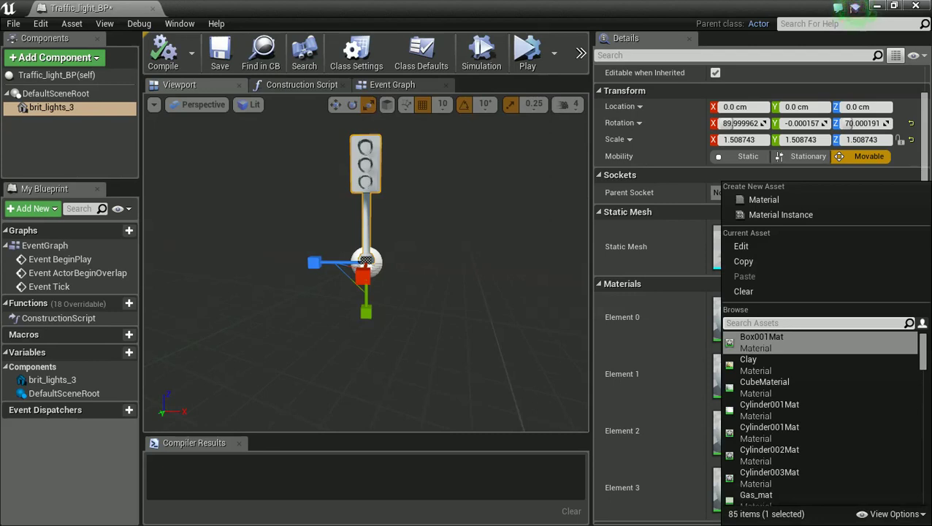
{"action": "type", "text": "copp"}
{"action": "key", "text": "Return"}
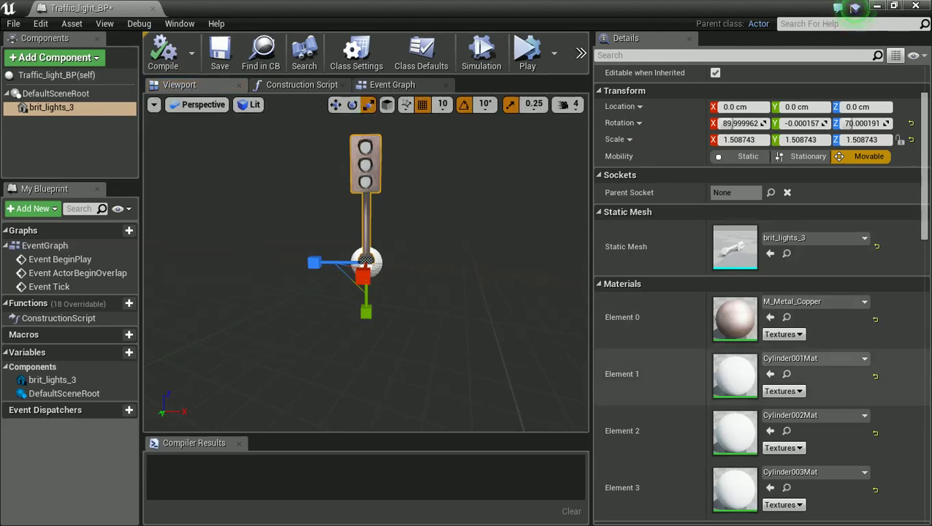
Step: Open the Cylinder001Mat material from the project assets in a full-size material editor
{"action": "left_click_drag", "start_coordinate": [379, 7], "coordinate": [485, 58]}
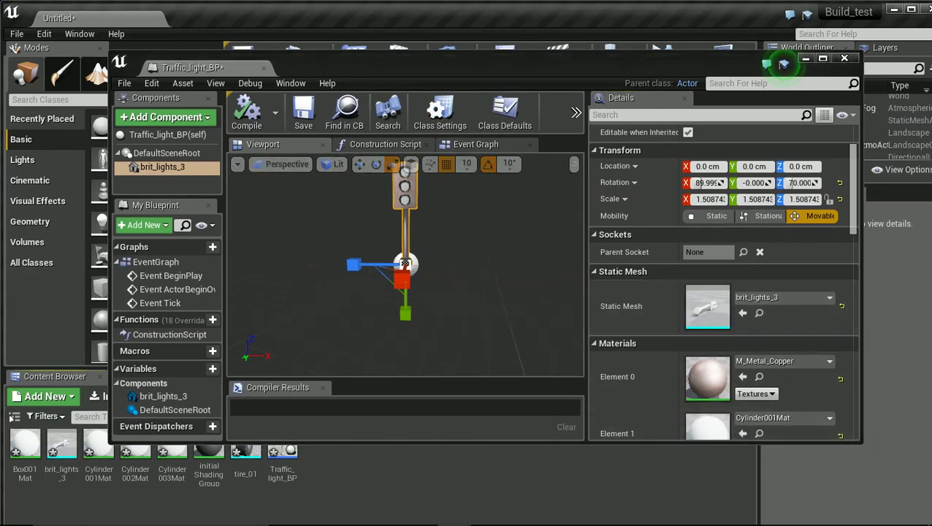
{"action": "left_click", "coordinate": [97, 464]}
{"action": "double_click", "coordinate": [97, 456]}
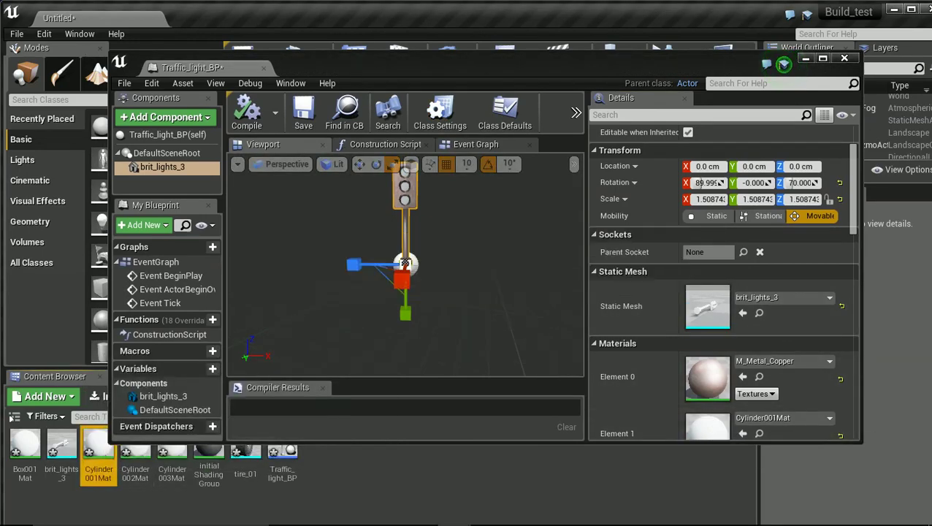
{"action": "double_click", "coordinate": [432, 65]}
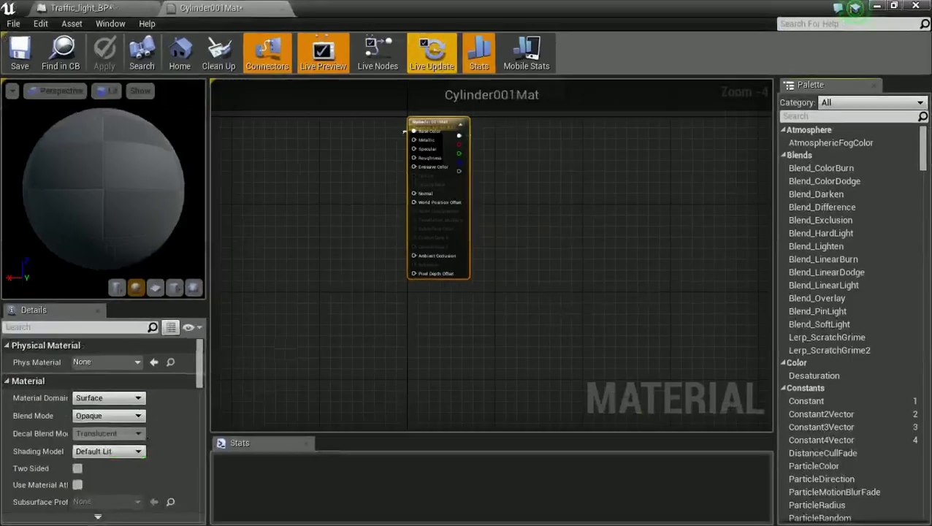
Step: Spread out the Cylinder001Mat graph so the colour parameter node sits well apart from the main material node
{"action": "left_click_drag", "start_coordinate": [444, 122], "coordinate": [509, 127]}
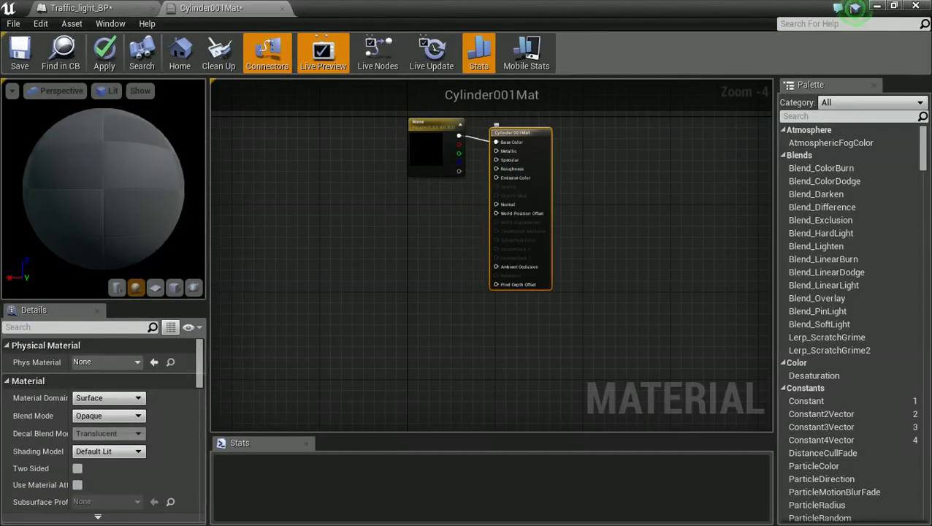
{"action": "scroll", "coordinate": [443, 188], "scroll_direction": "up", "scroll_amount": 2}
{"action": "right_click_drag", "start_coordinate": [443, 188], "coordinate": [388, 281]}
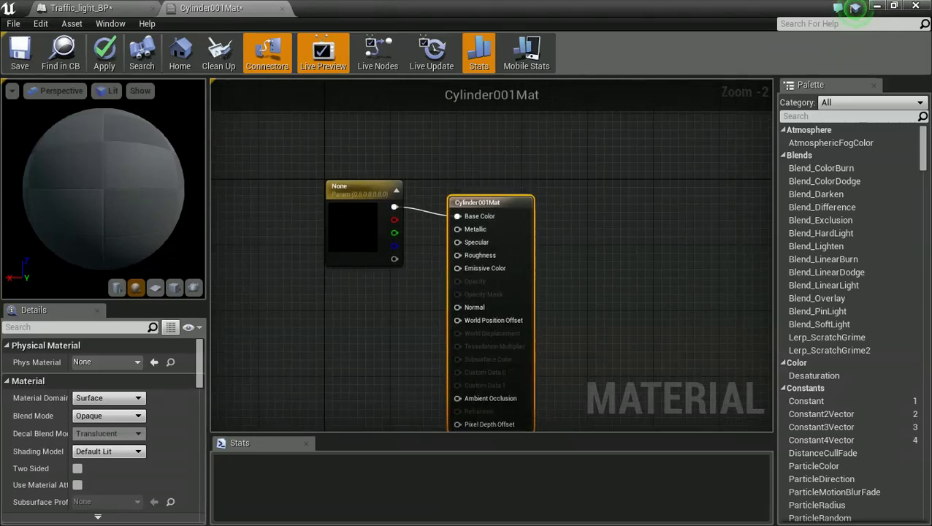
{"action": "left_click_drag", "start_coordinate": [361, 187], "coordinate": [285, 183]}
{"action": "right_click_drag", "start_coordinate": [261, 175], "coordinate": [333, 166]}
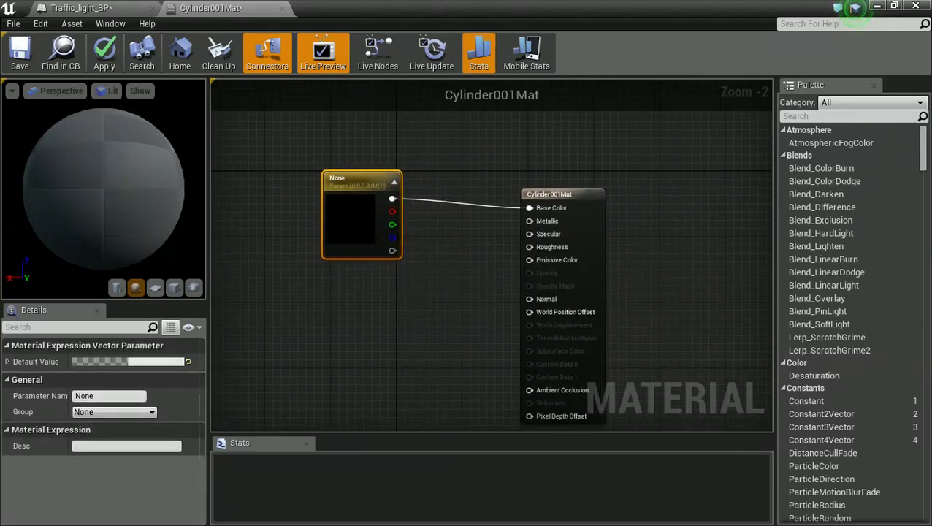
Step: Set the Cylinder001Mat colour parameter to red (R 0.87, G 0.031, B 0) and disconnect it from Base Color
{"action": "double_click", "coordinate": [349, 213]}
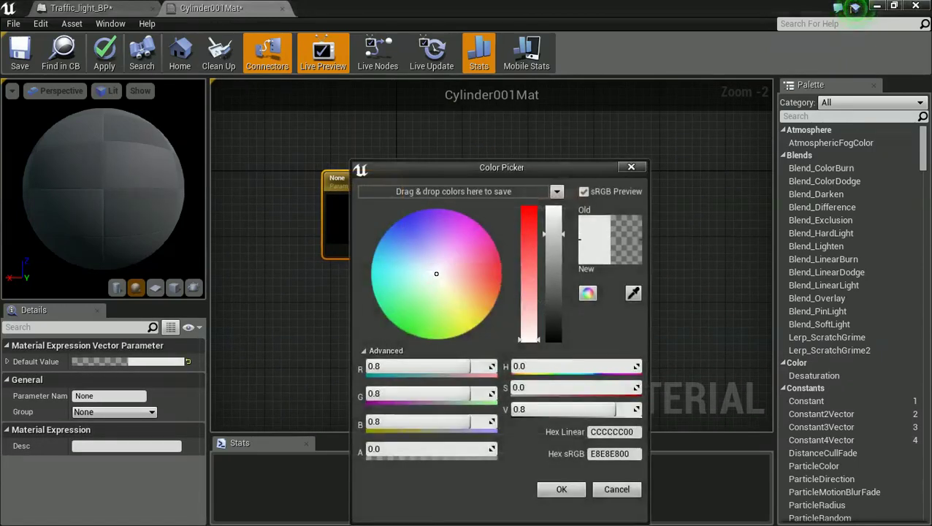
{"action": "left_click_drag", "start_coordinate": [486, 275], "coordinate": [502, 276]}
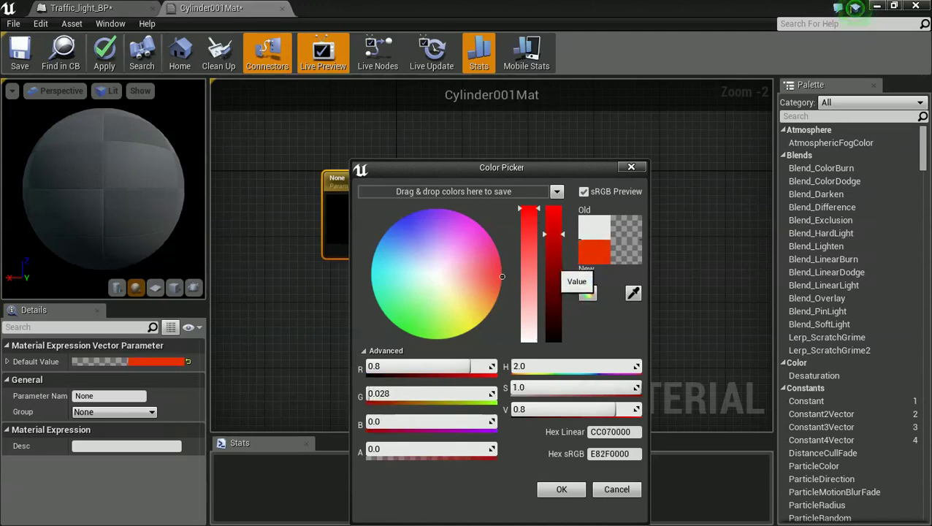
{"action": "left_click_drag", "start_coordinate": [553, 263], "coordinate": [553, 225]}
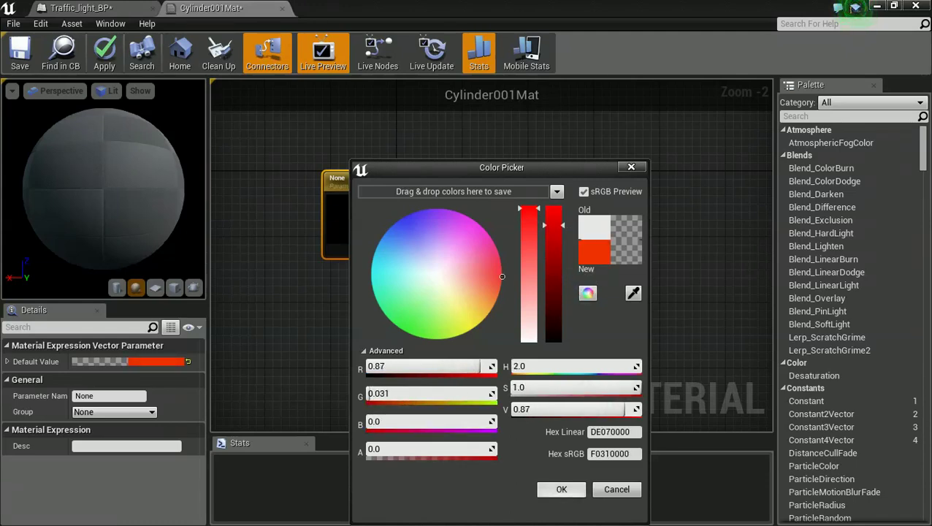
{"action": "left_click", "coordinate": [561, 489]}
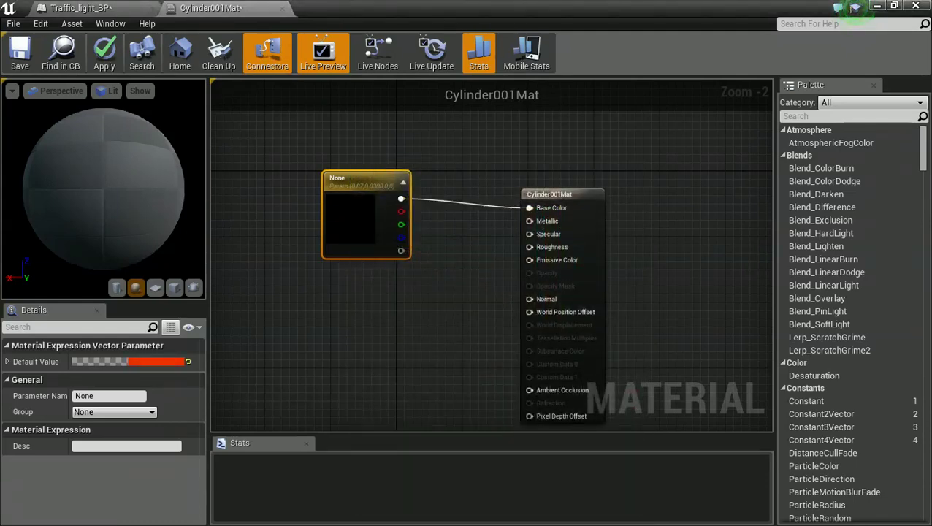
{"action": "left_click", "coordinate": [530, 208], "text": "alt"}
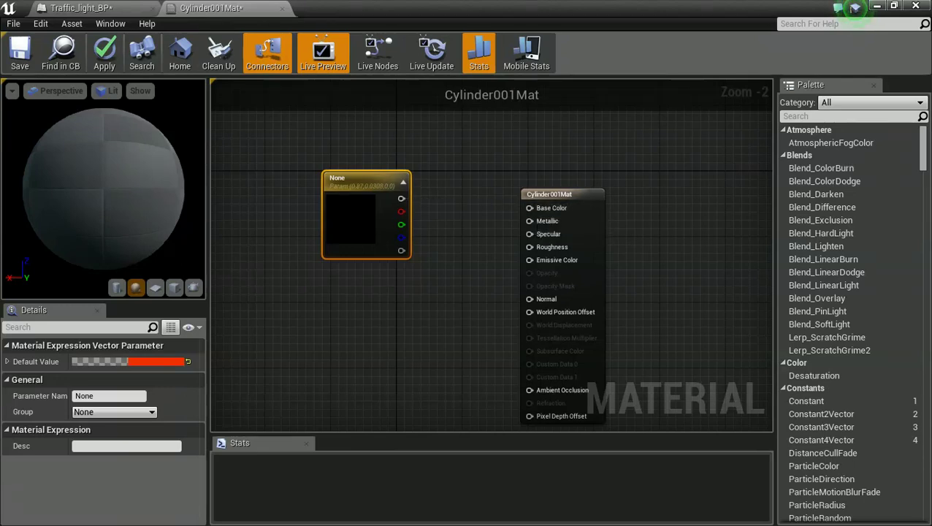
Step: Move the colour parameter farther from the main node, add a Multiply node and feed the colour into its A input
{"action": "left_click_drag", "start_coordinate": [361, 178], "coordinate": [313, 169]}
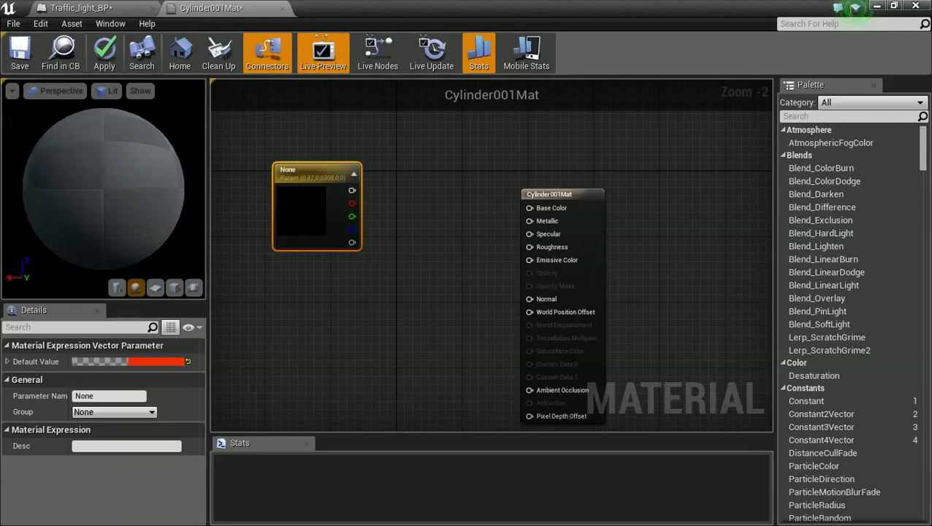
{"action": "left_click", "coordinate": [438, 252]}
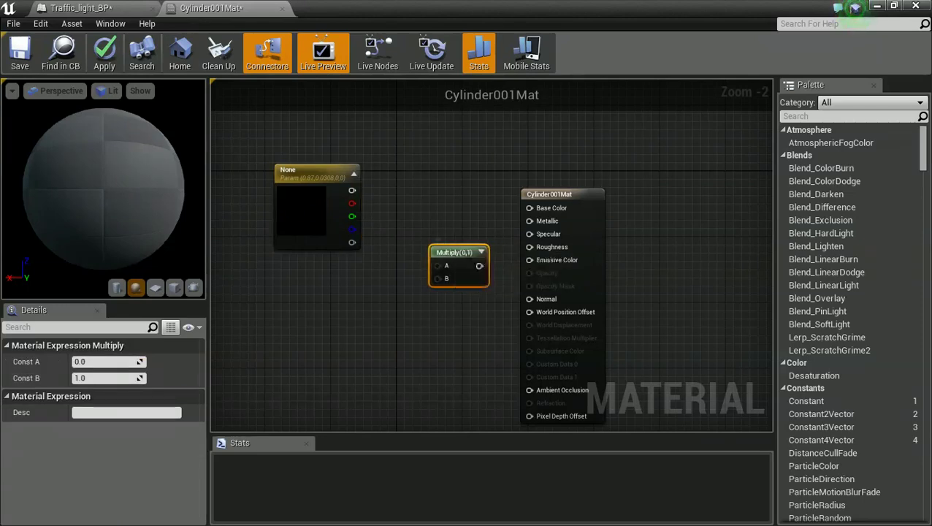
{"action": "left_click_drag", "start_coordinate": [438, 265], "coordinate": [351, 190]}
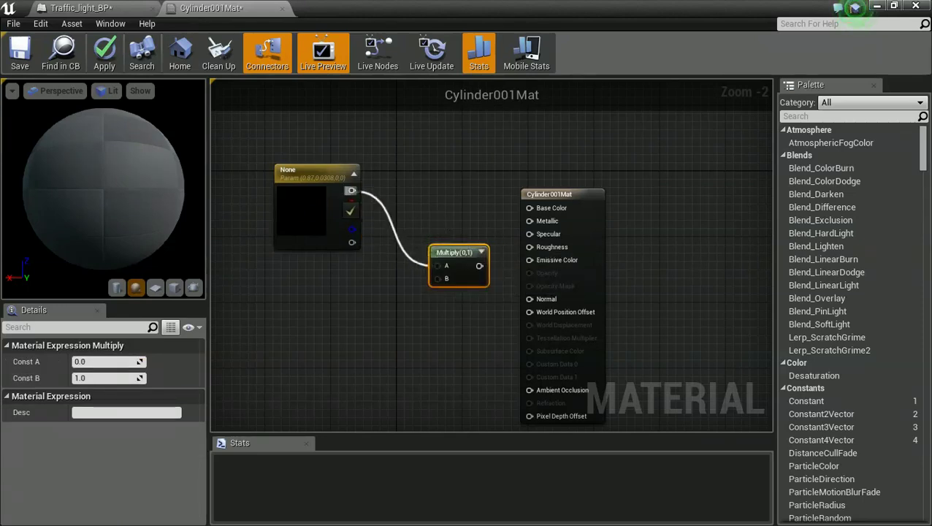
Step: Add a ScalarParameter node below the colour parameter
{"action": "right_click", "coordinate": [335, 328]}
{"action": "type", "text": "as"}
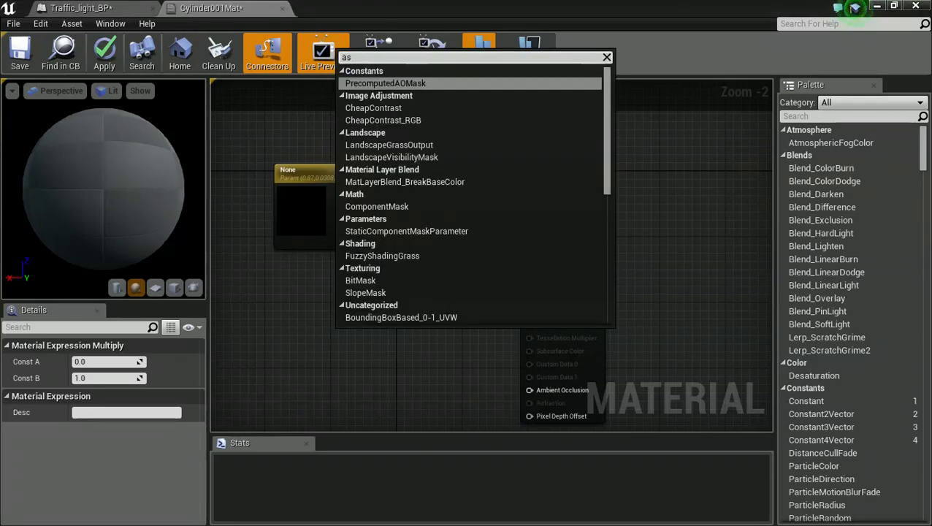
{"action": "key", "text": "BackSpace"}
{"action": "key", "text": "BackSpace"}
{"action": "type", "text": "scla"}
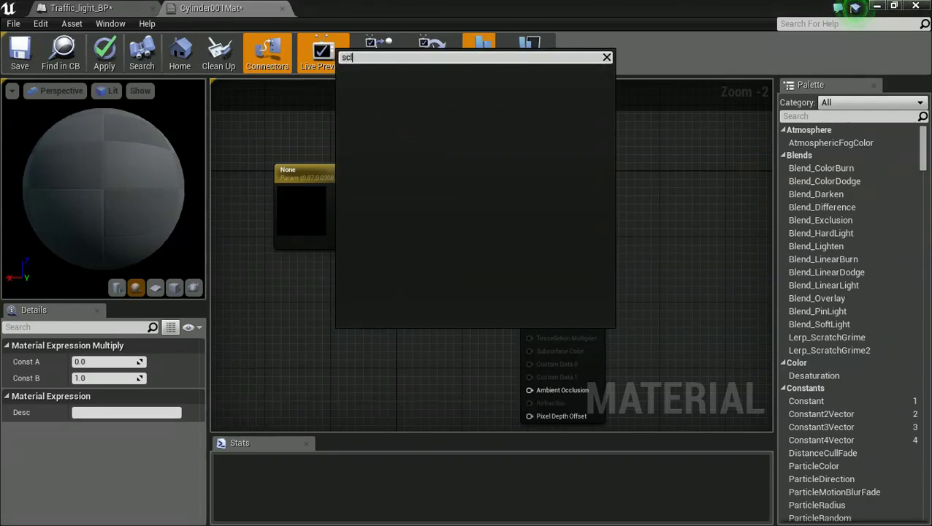
{"action": "key", "text": "BackSpace"}
{"action": "key", "text": "BackSpace"}
{"action": "type", "text": "calar"}
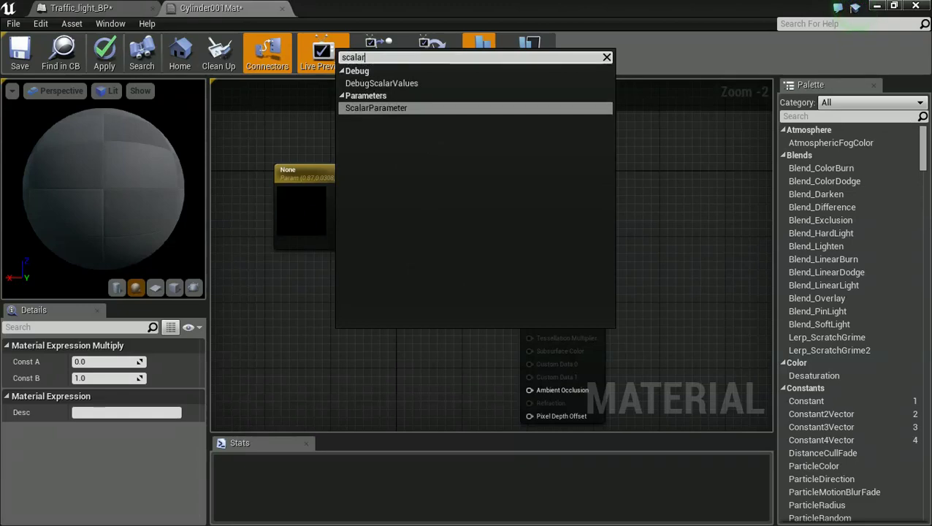
{"action": "key", "text": "Return"}
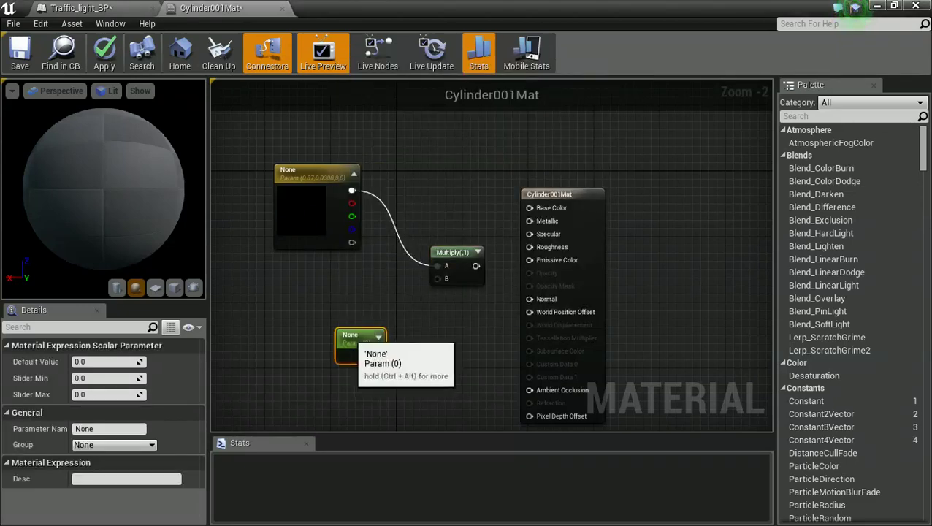
{"action": "left_click_drag", "start_coordinate": [350, 336], "coordinate": [329, 327]}
Step: Name the scalar parameter red and connect it to the Multiply node's B input
{"action": "left_click", "coordinate": [133, 429]}
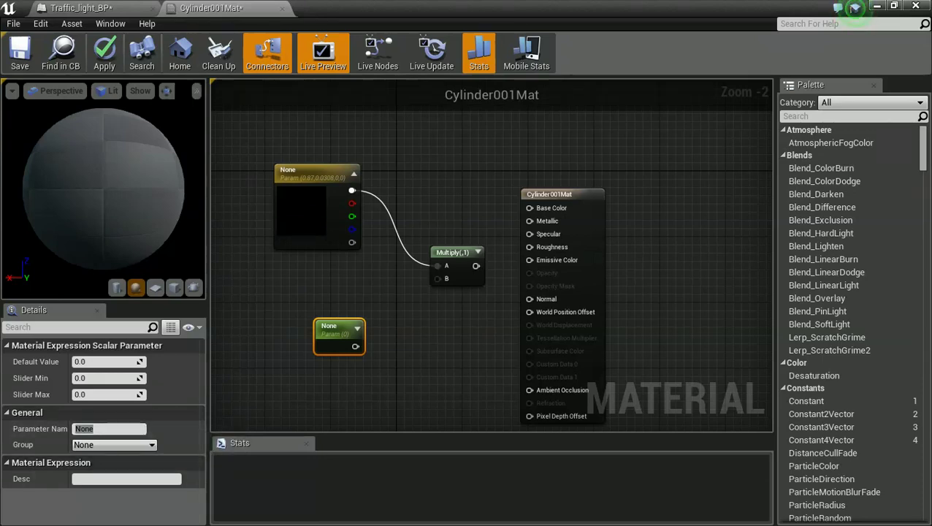
{"action": "key", "text": "Escape"}
{"action": "left_click", "coordinate": [338, 329]}
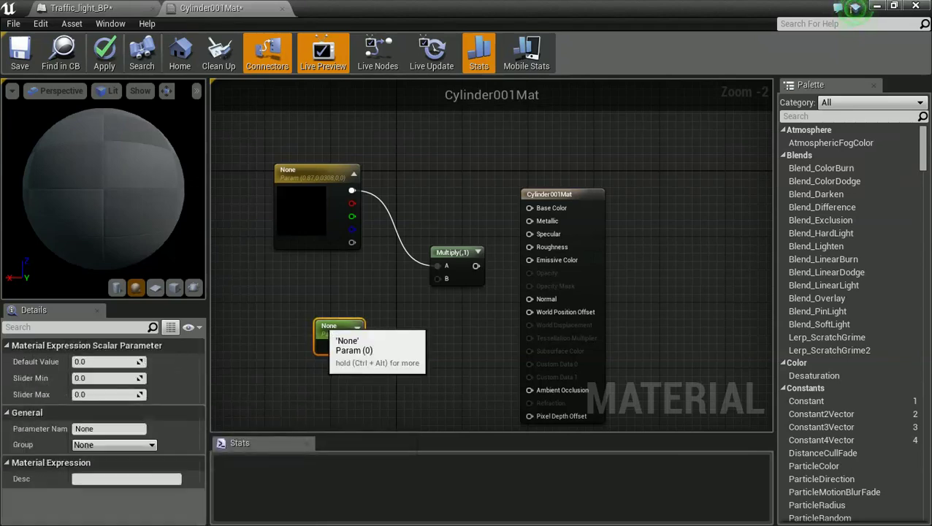
{"action": "left_click", "coordinate": [110, 428]}
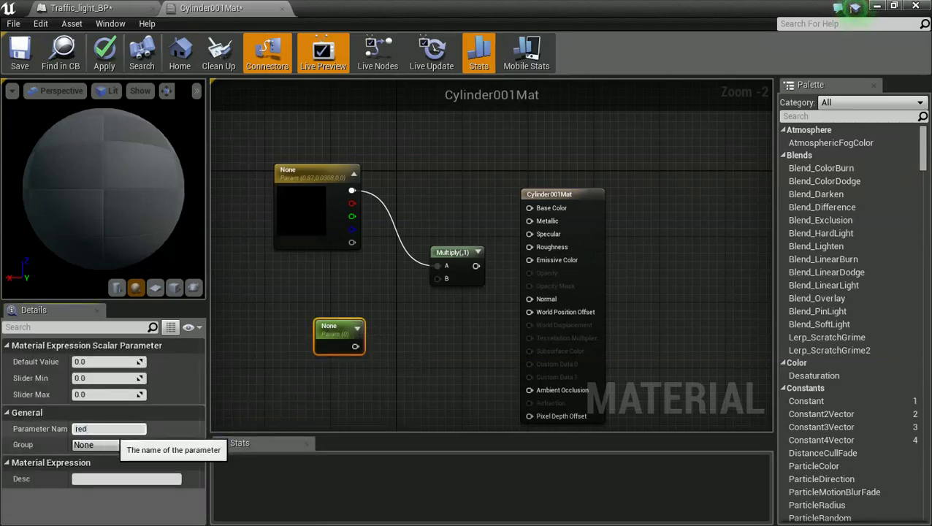
{"action": "key", "text": "Return"}
{"action": "left_click", "coordinate": [365, 356]}
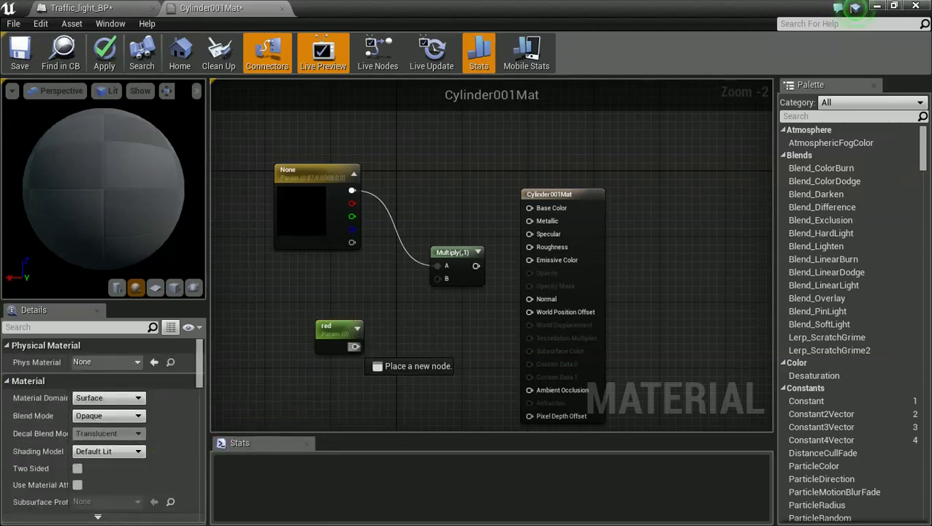
{"action": "left_click_drag", "start_coordinate": [365, 357], "coordinate": [439, 278]}
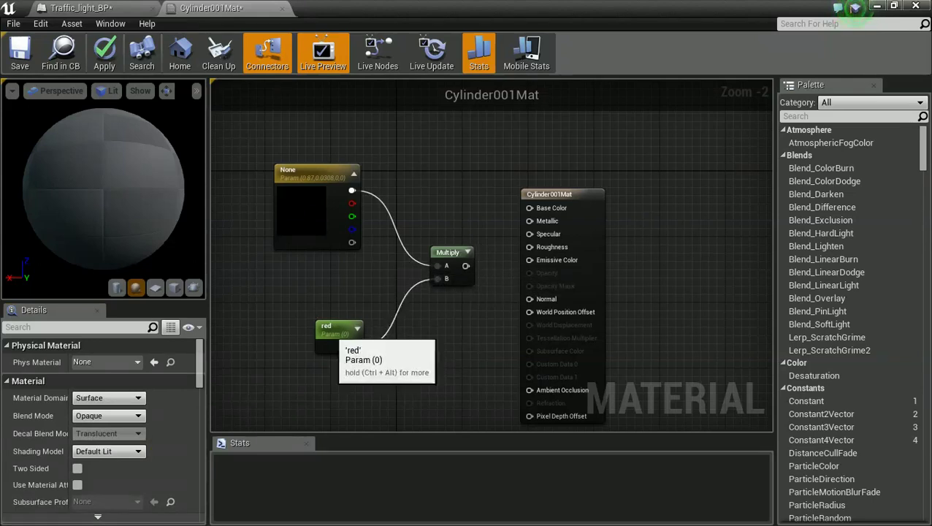
Step: Set the red parameter's default value to 20, connect Multiply to Emissive Color and save Cylinder001Mat
{"action": "left_click", "coordinate": [336, 328]}
{"action": "left_click", "coordinate": [106, 362]}
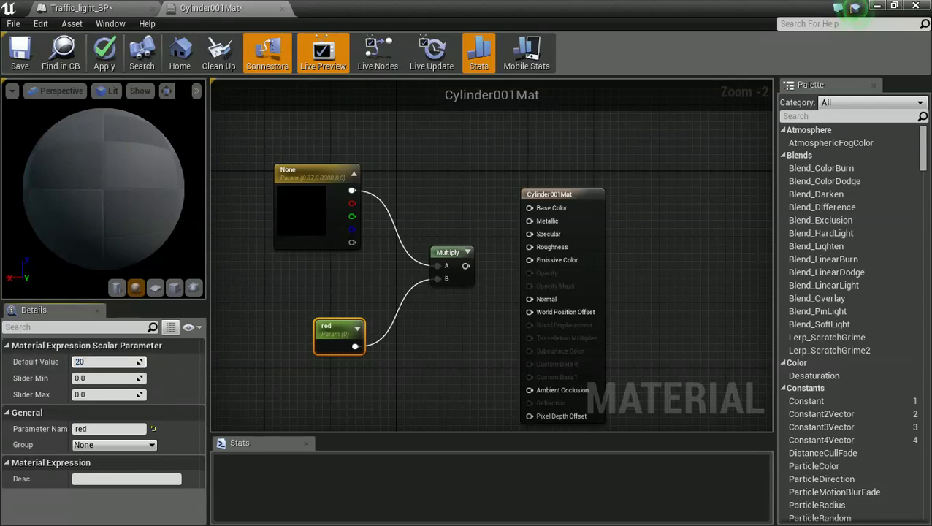
{"action": "left_click_drag", "start_coordinate": [465, 265], "coordinate": [529, 260]}
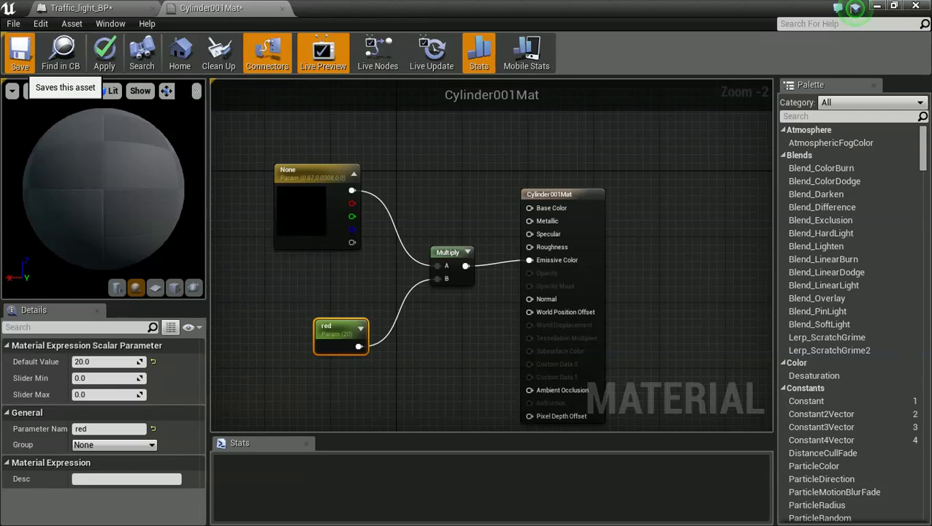
{"action": "left_click", "coordinate": [20, 59]}
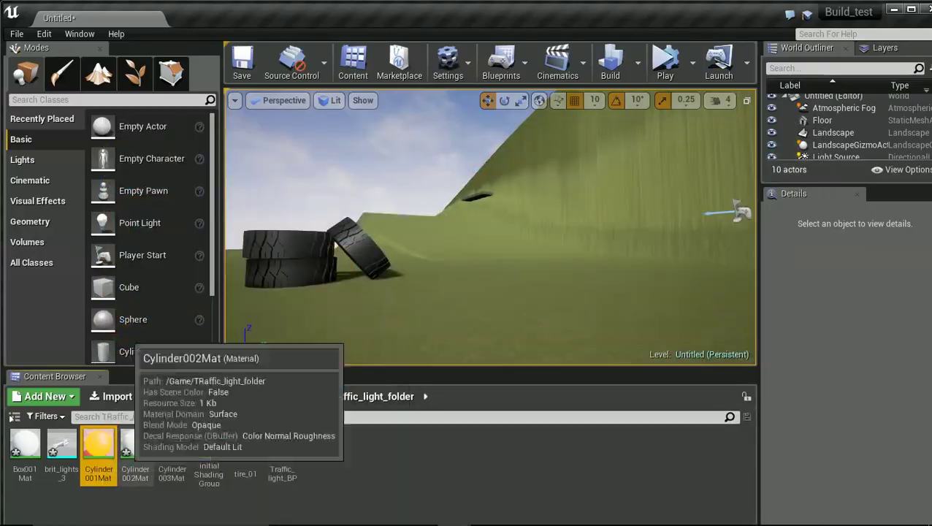
Step: Open Cylinder002Mat and set its colour parameter to orange (R 0.875, G 0.321, B 0)
{"action": "double_click", "coordinate": [98, 473]}
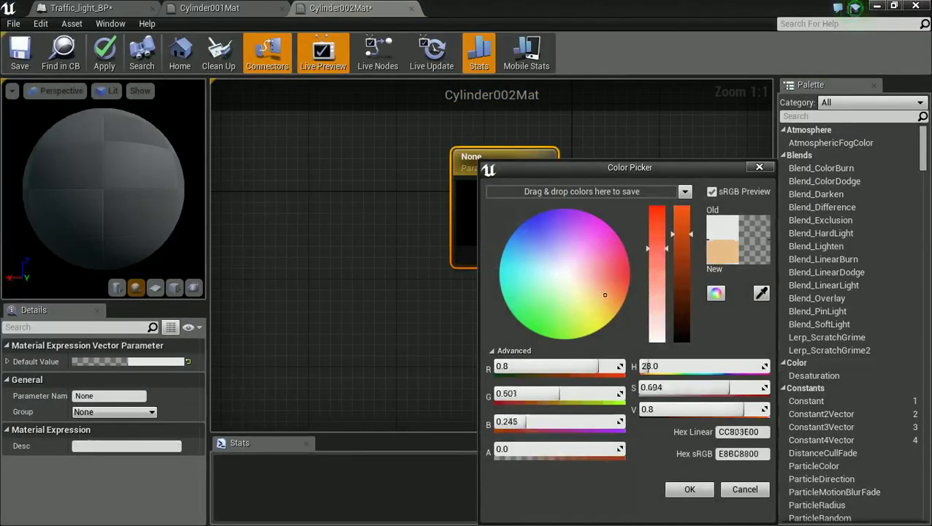
{"action": "mouse_move", "coordinate": [680, 227]}
{"action": "left_mouse_down"}
{"action": "mouse_move", "coordinate": [681, 208]}
{"action": "mouse_move", "coordinate": [681, 224]}
{"action": "left_mouse_up"}
{"action": "left_click_drag", "start_coordinate": [606, 293], "coordinate": [624, 298]}
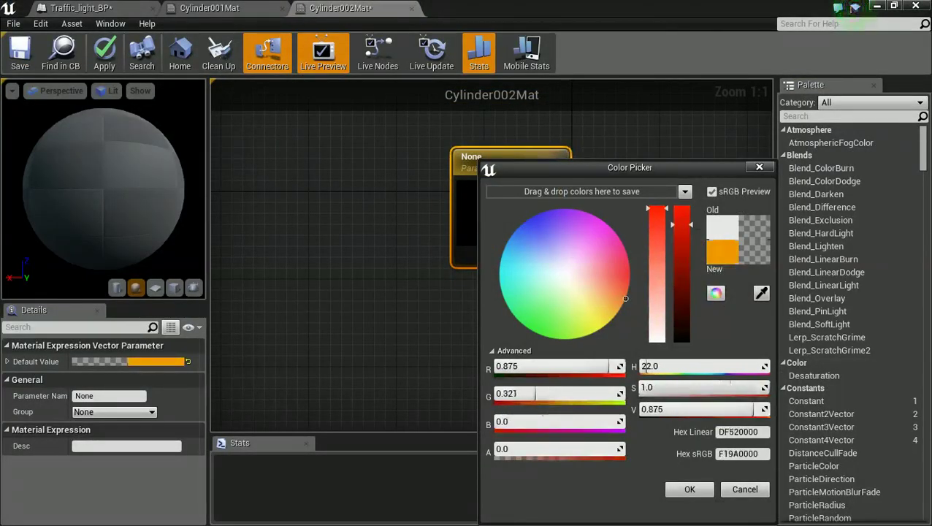
{"action": "left_click", "coordinate": [688, 488]}
Step: Add a ScalarParameter node below the colour parameter in Cylinder002Mat with a default value of 15
{"action": "right_click", "coordinate": [543, 324]}
{"action": "type", "text": "scal"}
{"action": "key", "text": "Return"}
{"action": "left_click", "coordinate": [116, 362]}
{"action": "type", "text": "15"}
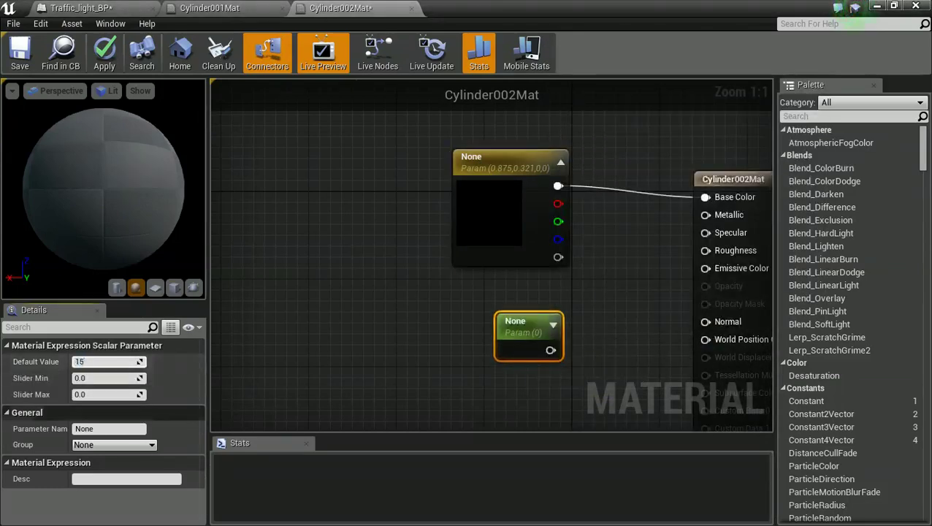
Step: Name the new scalar parameter amber
{"action": "left_click", "coordinate": [108, 428]}
{"action": "type", "text": "orangem"}
{"action": "left_click", "coordinate": [409, 343]}
{"action": "left_click", "coordinate": [527, 328]}
{"action": "left_click", "coordinate": [87, 428]}
{"action": "key", "text": "BackSpace"}
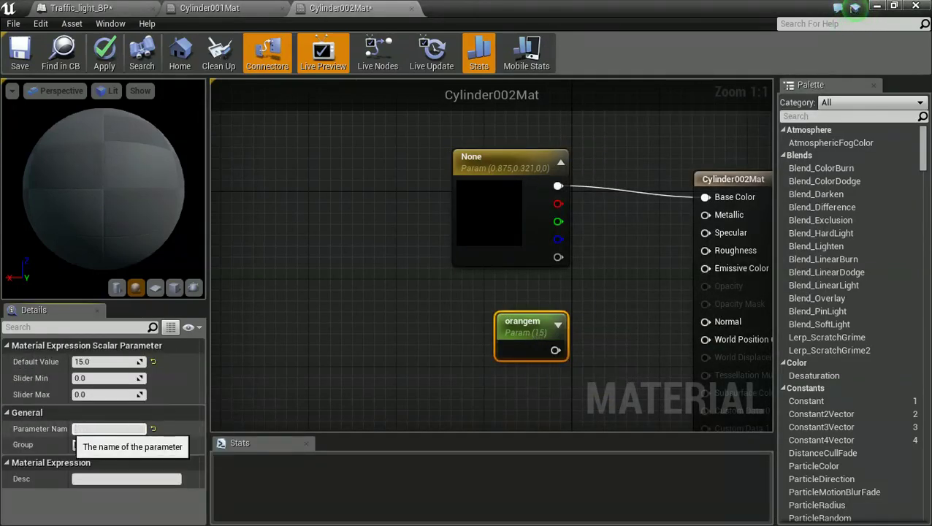
{"action": "type", "text": "amber"}
Step: Multiply the colour by amber into Emissive Color, disconnect Base Color and save Cylinder002Mat
{"action": "left_click", "coordinate": [615, 268]}
{"action": "key", "text": "m"}
{"action": "left_click", "coordinate": [615, 268]}
{"action": "left_click_drag", "start_coordinate": [555, 349], "coordinate": [626, 314]}
{"action": "left_click_drag", "start_coordinate": [558, 186], "coordinate": [705, 268]}
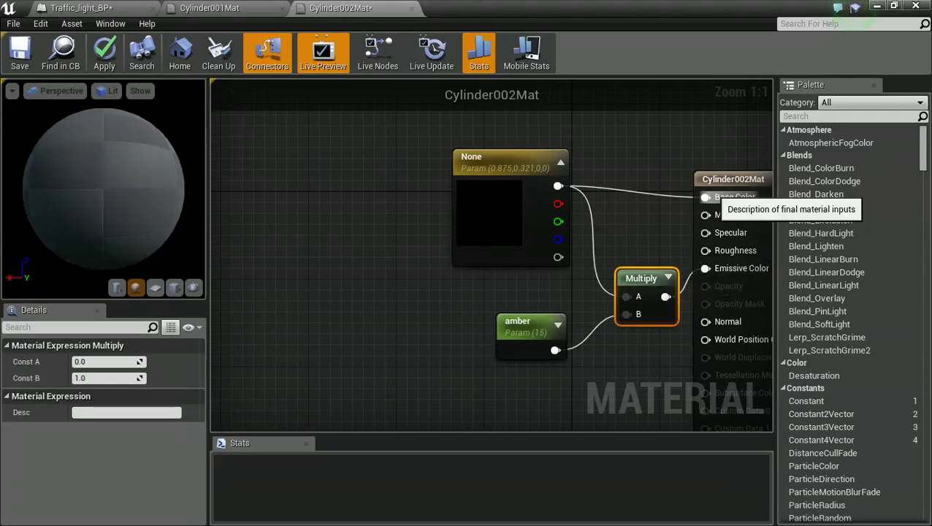
{"action": "left_click", "coordinate": [705, 197], "text": "alt"}
{"action": "left_click", "coordinate": [20, 55]}
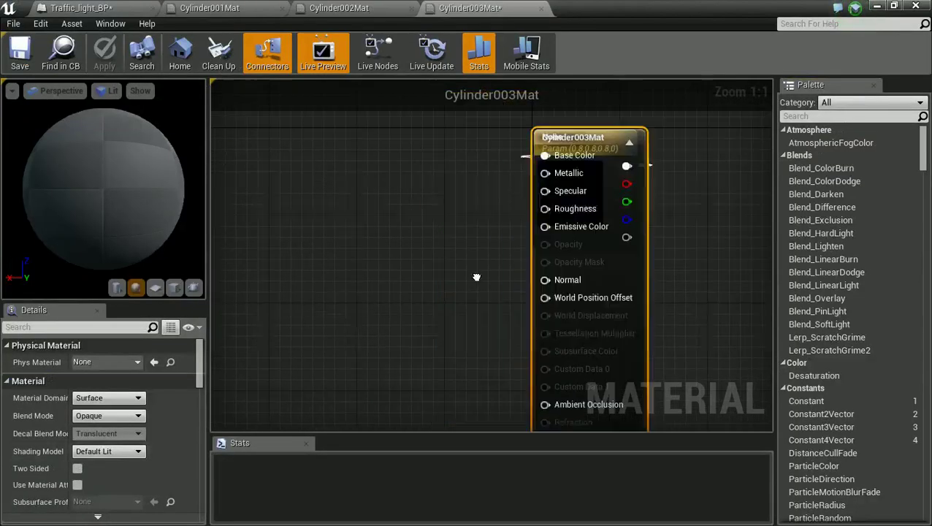
Step: Move the Cylinder003Mat colour parameter clear of the main node and set it to green (R 0.34, G 0.875, B 0)
{"action": "left_click_drag", "start_coordinate": [584, 138], "coordinate": [511, 129]}
{"action": "double_click", "coordinate": [479, 175]}
{"action": "left_click", "coordinate": [557, 338]}
{"action": "left_click", "coordinate": [683, 224]}
{"action": "left_click", "coordinate": [690, 489]}
Step: Darken the Cylinder003Mat green colour to a value of 0.49
{"action": "double_click", "coordinate": [523, 175]}
{"action": "left_click", "coordinate": [728, 274]}
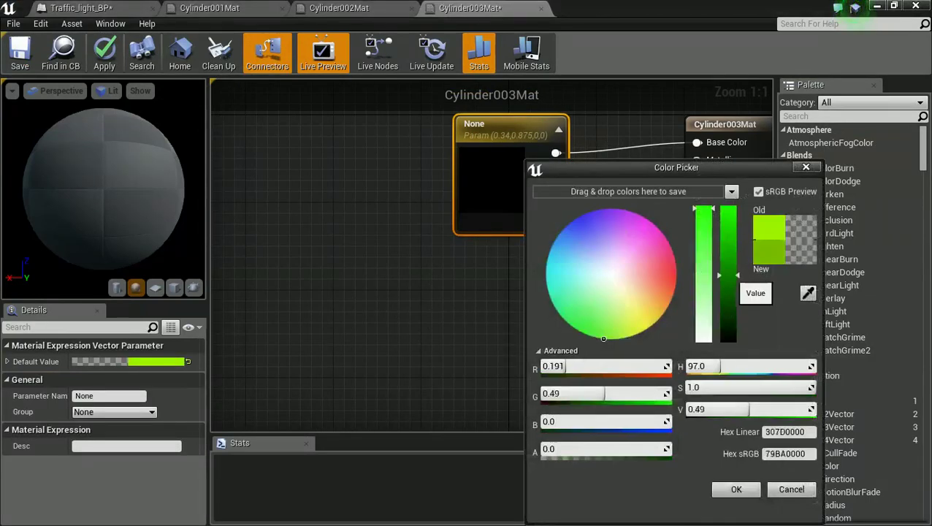
{"action": "left_click", "coordinate": [736, 489]}
Step: Add a Multiply node between the Cylinder003Mat nodes and feed the colour parameter into its A input
{"action": "key", "text": "m"}
{"action": "left_click", "coordinate": [652, 225]}
{"action": "left_click_drag", "start_coordinate": [670, 234], "coordinate": [605, 257]}
{"action": "left_click_drag", "start_coordinate": [504, 129], "coordinate": [470, 130]}
{"action": "left_click_drag", "start_coordinate": [597, 274], "coordinate": [522, 152]}
Step: Add a ScalarParameter node named green with a default value of 12 below the colour parameter
{"action": "right_click", "coordinate": [440, 309]}
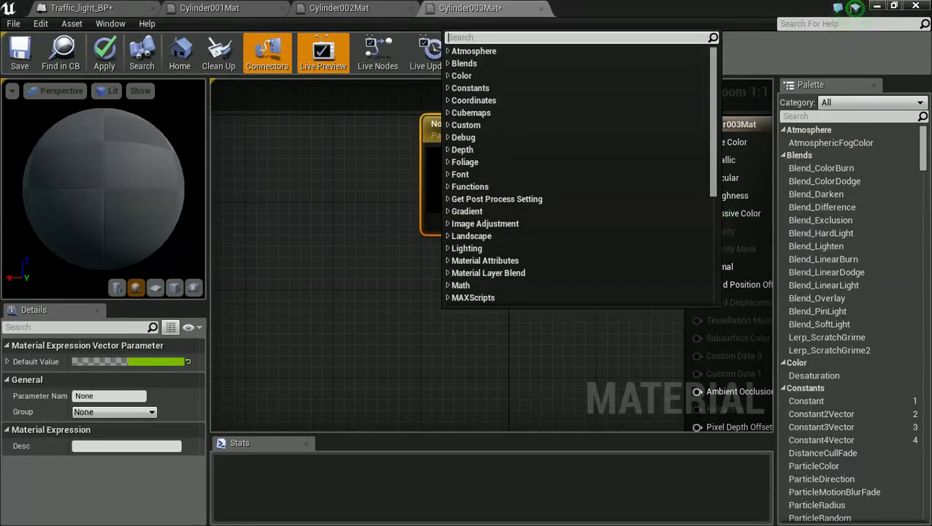
{"action": "type", "text": "scal"}
{"action": "key", "text": "Return"}
{"action": "left_click", "coordinate": [106, 361]}
{"action": "type", "text": "12"}
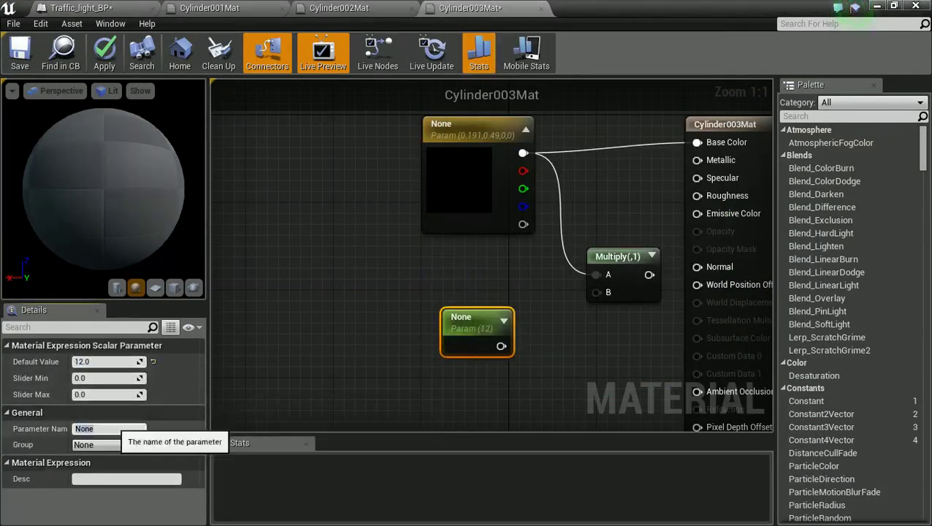
{"action": "left_click", "coordinate": [109, 429]}
{"action": "type", "text": "green"}
Step: Connect green to Multiply's B input and Multiply to Emissive Color, disconnect Base Color, and save Cylinder003Mat
{"action": "left_click_drag", "start_coordinate": [501, 346], "coordinate": [696, 213]}
{"action": "left_click", "coordinate": [697, 143], "text": "alt"}
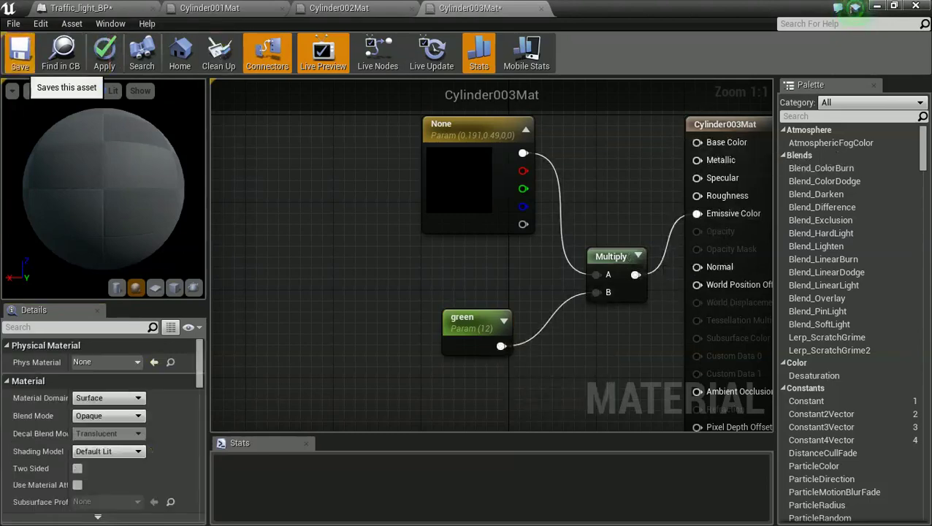
{"action": "left_click", "coordinate": [19, 57]}
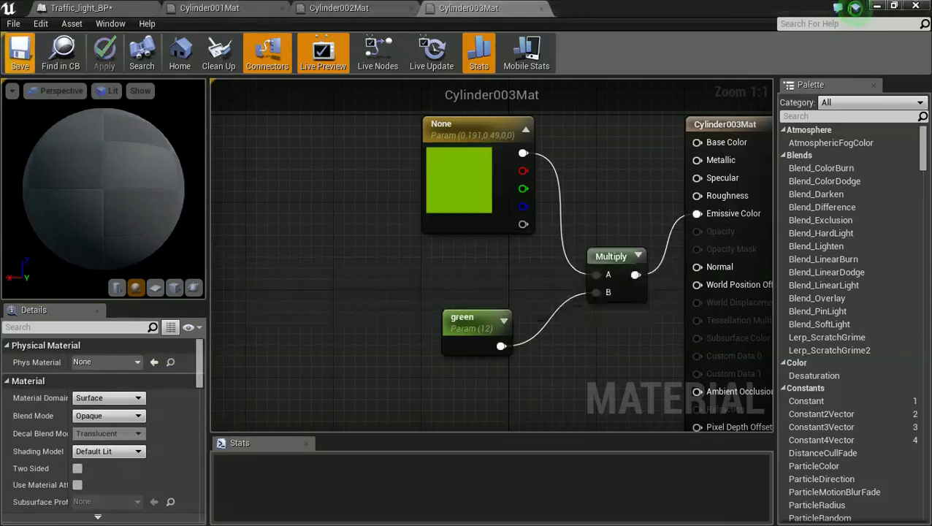
Step: Set the green parameter's default value to 8 and save Cylinder003Mat again
{"action": "left_click", "coordinate": [471, 325]}
{"action": "left_click", "coordinate": [106, 361]}
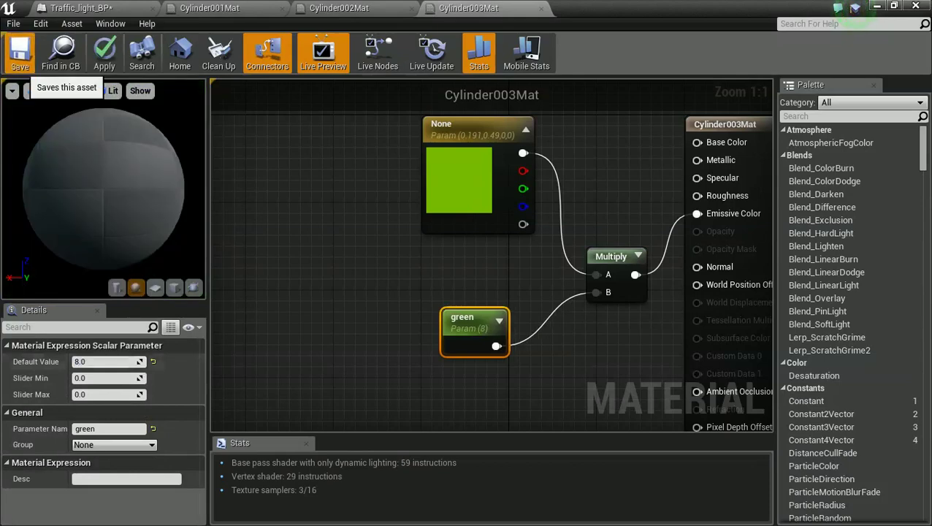
{"action": "left_click", "coordinate": [20, 57]}
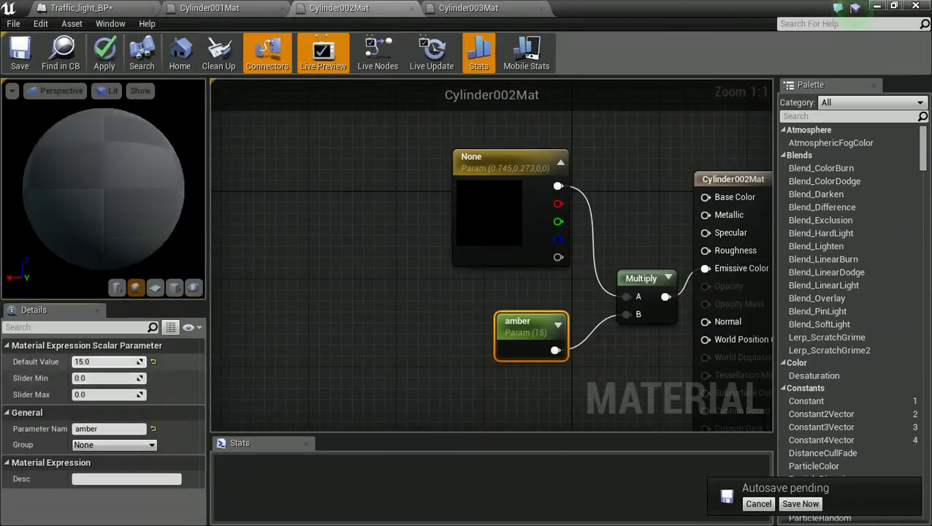
Step: Set the default values of amber in Cylinder002Mat and red in Cylinder001Mat to 11, saving both materials
{"action": "left_click", "coordinate": [92, 361]}
{"action": "type", "text": "11"}
{"action": "left_click", "coordinate": [19, 57]}
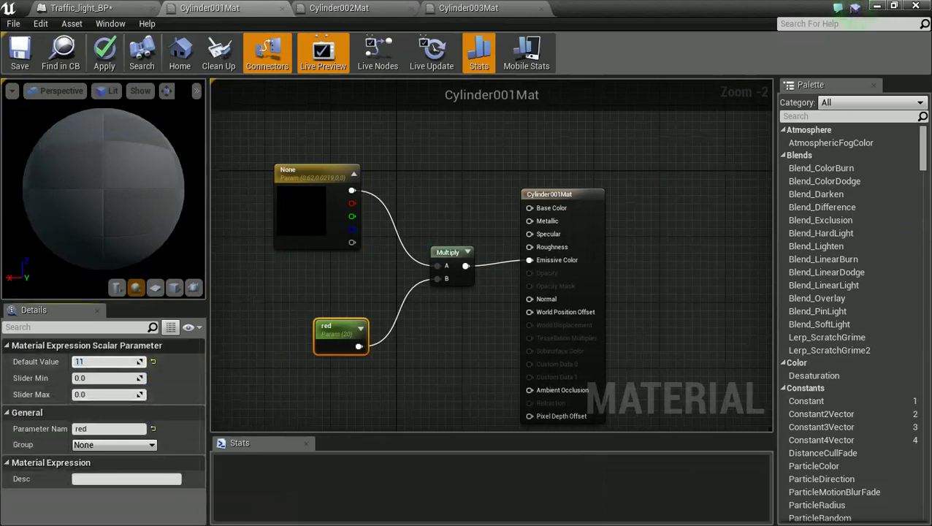
{"action": "left_click", "coordinate": [20, 51]}
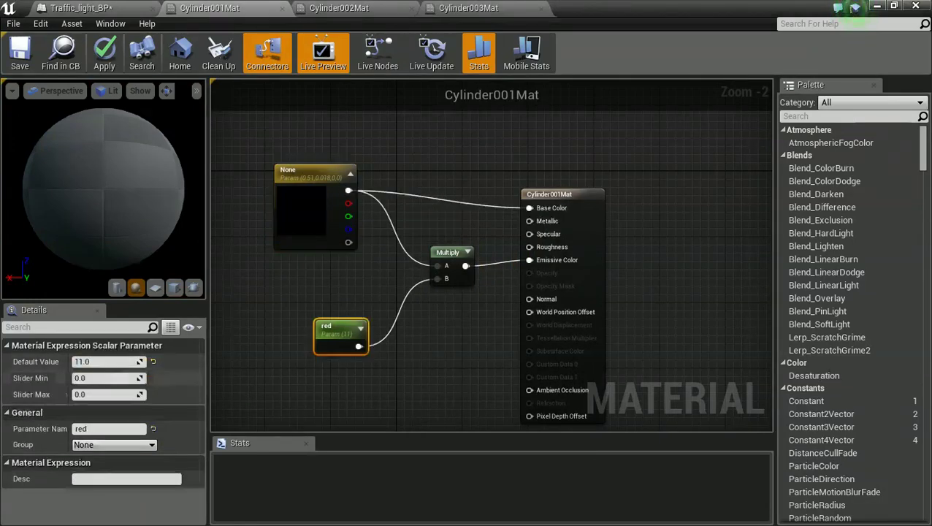
Step: Disconnect Base Color in Cylinder001Mat, darken the colour parameter to (0.205, 0.00725, 0, 0), and save the material
{"action": "left_click", "coordinate": [20, 51]}
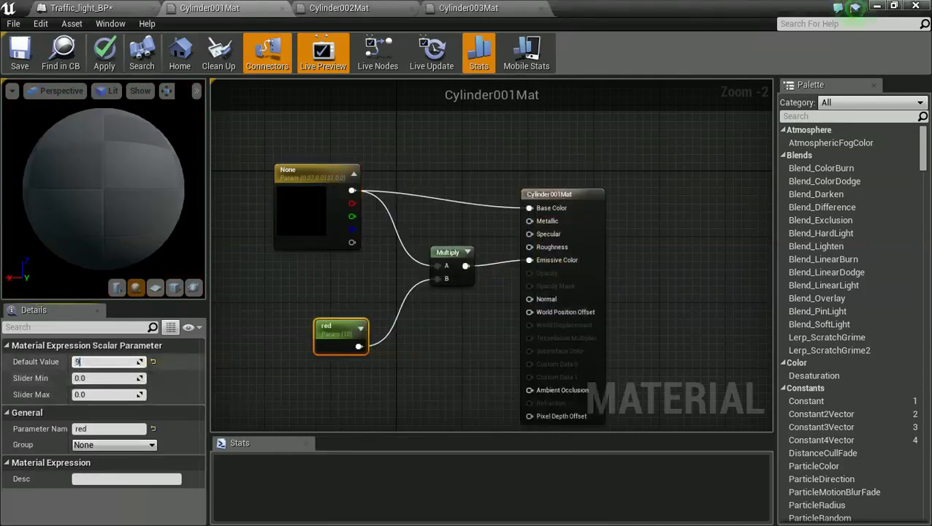
{"action": "left_click", "coordinate": [20, 51]}
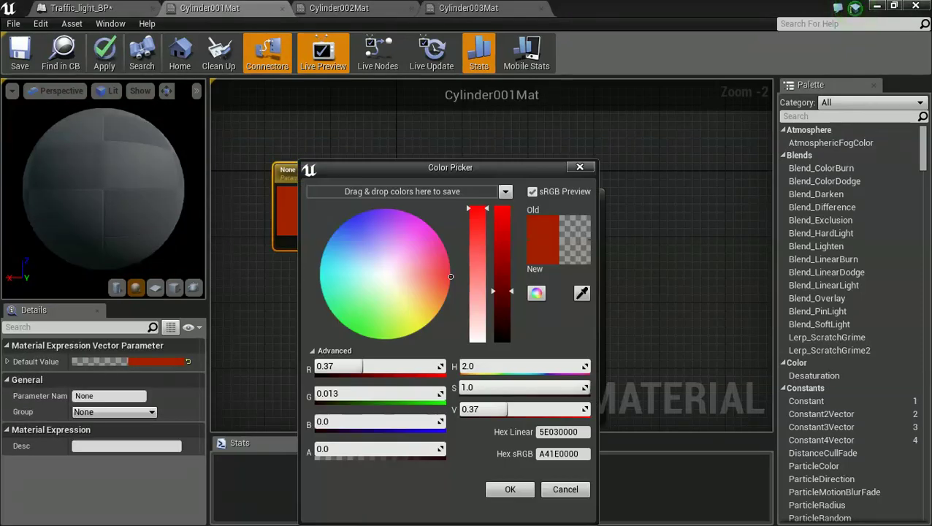
{"action": "left_click", "coordinate": [19, 51]}
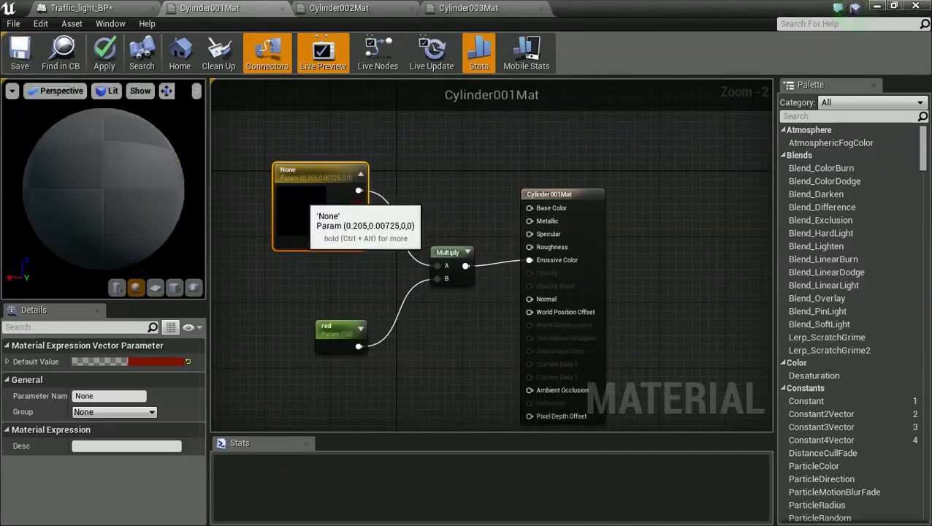
Step: Darken Cylinder001Mat's colour parameter to (0.12, 0.00424, 0, 0), set the red parameter to 11, and save the material
{"action": "double_click", "coordinate": [299, 196]}
{"action": "left_click", "coordinate": [501, 321]}
{"action": "left_click", "coordinate": [512, 490]}
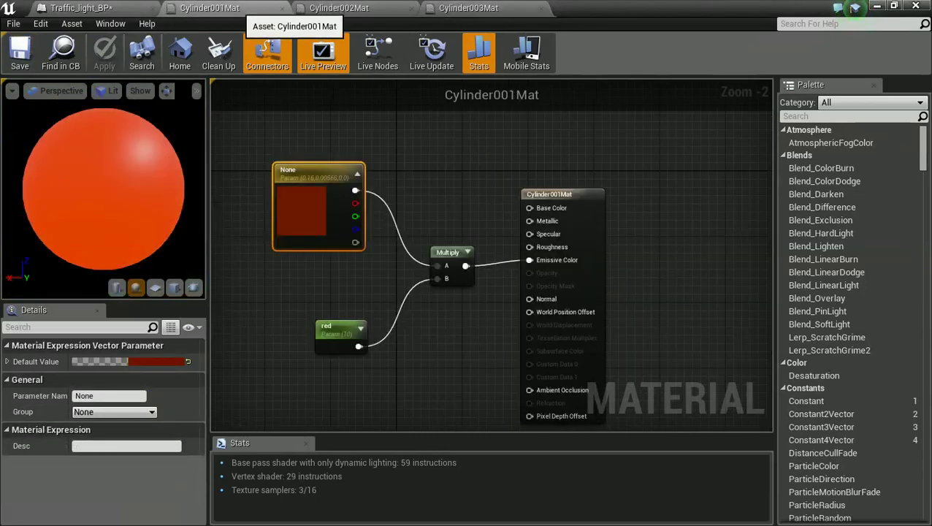
{"action": "double_click", "coordinate": [319, 205]}
{"action": "left_click_drag", "start_coordinate": [524, 319], "coordinate": [524, 323]}
{"action": "left_click", "coordinate": [531, 489]}
{"action": "left_click", "coordinate": [340, 330]}
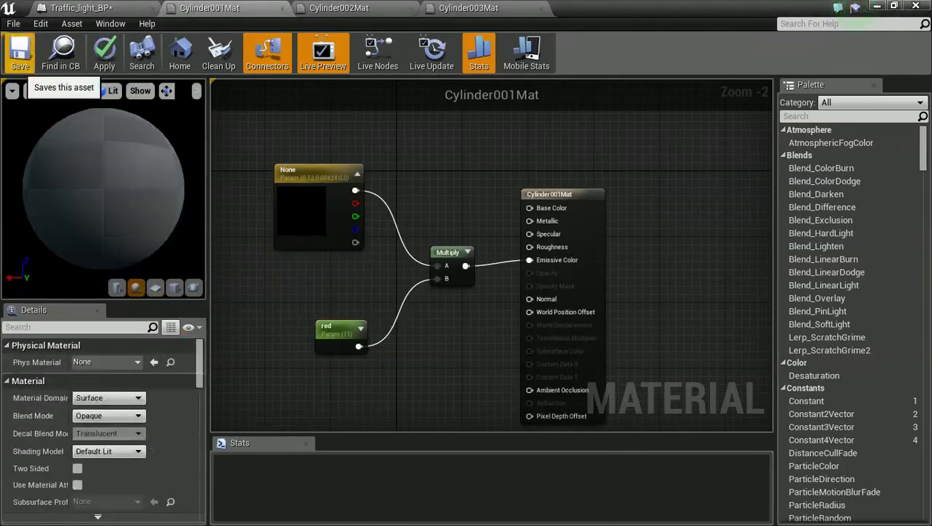
{"action": "left_click", "coordinate": [20, 55]}
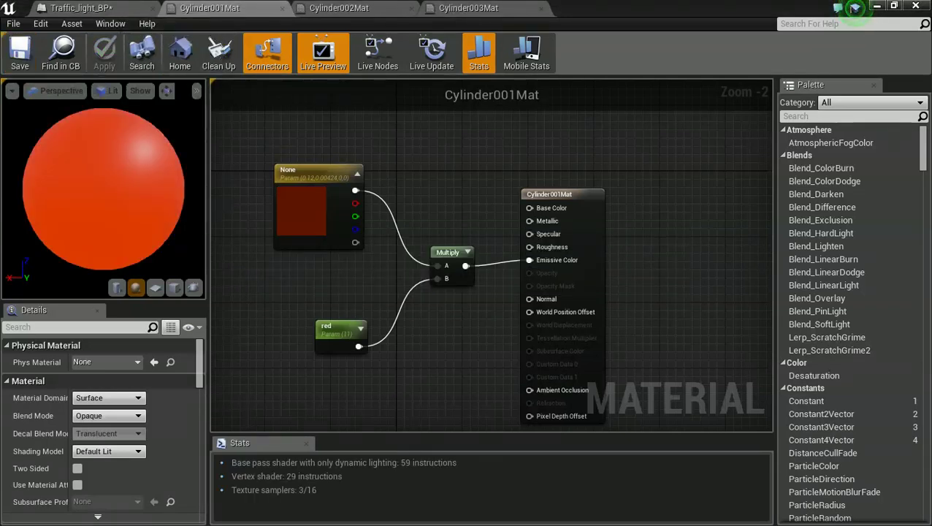
Step: Review Cylinder002Mat and Cylinder003Mat, and examine the traffic light's three lamp colours close up in the blueprint viewport
{"action": "left_click", "coordinate": [350, 9]}
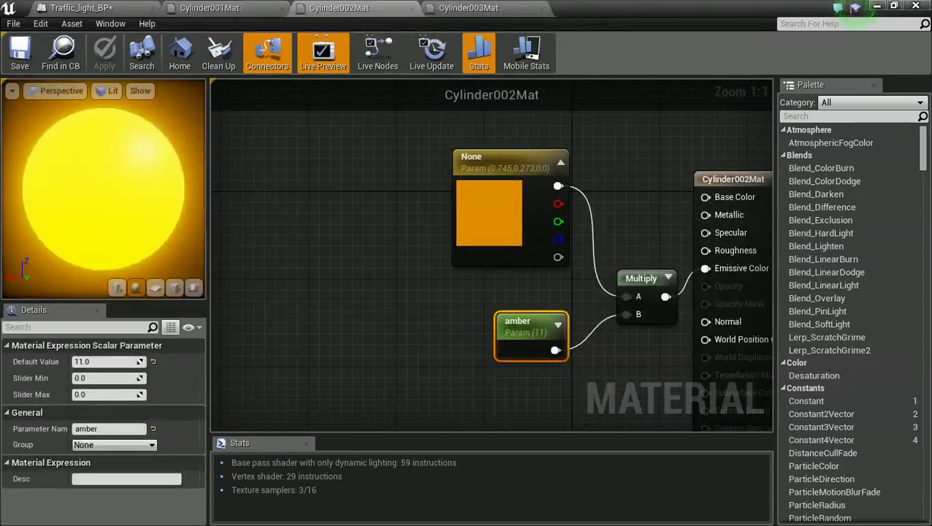
{"action": "left_click", "coordinate": [471, 8]}
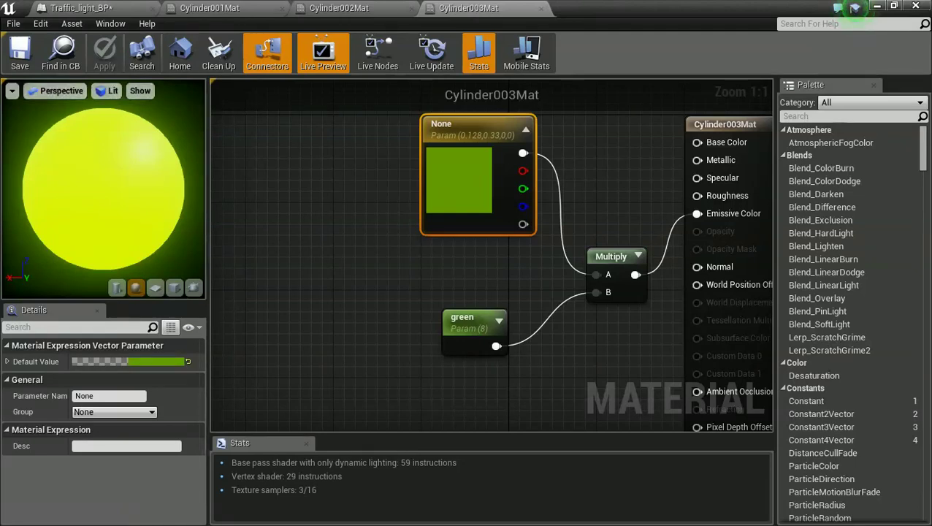
{"action": "left_click", "coordinate": [87, 8]}
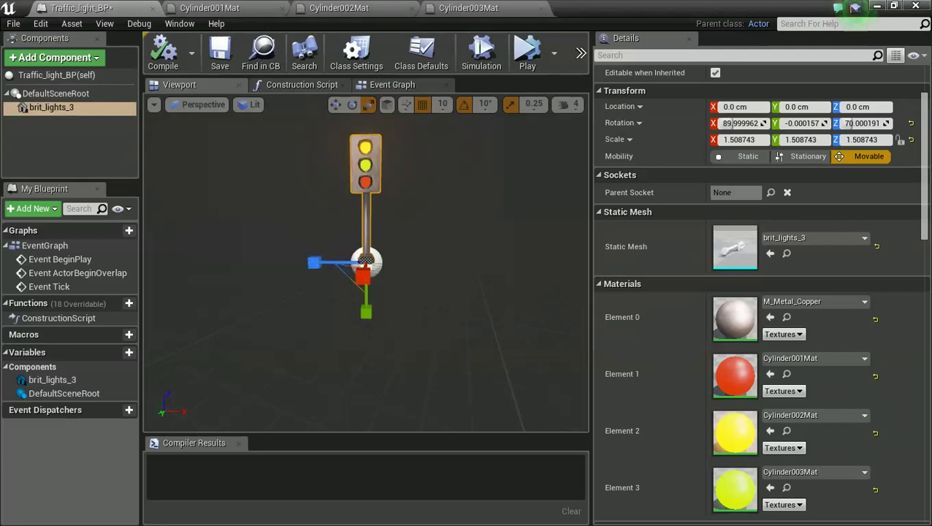
{"action": "scroll", "coordinate": [365, 263], "scroll_direction": "up", "scroll_amount": 2}
{"action": "right_click_drag", "start_coordinate": [365, 263], "coordinate": [409, 209]}
{"action": "mouse_move", "coordinate": [343, 215]}
{"action": "right_mouse_down"}
{"action": "mouse_move", "coordinate": [313, 216]}
{"action": "mouse_move", "coordinate": [352, 215]}
{"action": "right_mouse_up"}
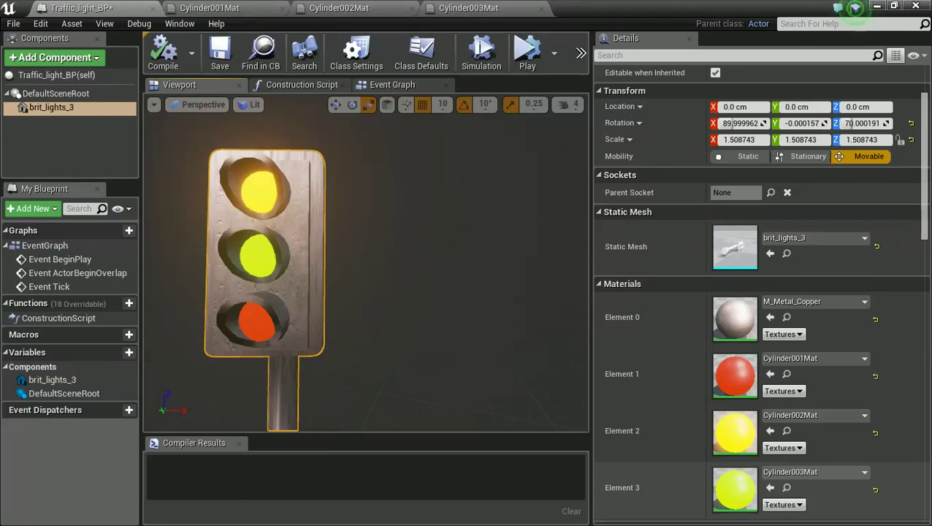
{"action": "left_click", "coordinate": [235, 8]}
{"action": "left_click", "coordinate": [125, 8]}
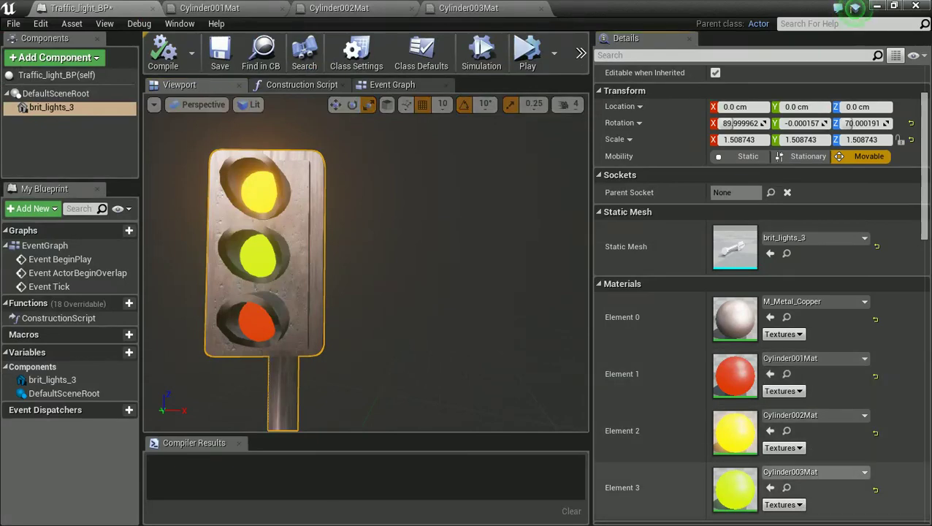
Step: Assign the red Cylinder001Mat from TRaffic_light_folder to material Element 3 of brit_lights_3
{"action": "left_click", "coordinate": [810, 472]}
{"action": "type", "text": "cyl"}
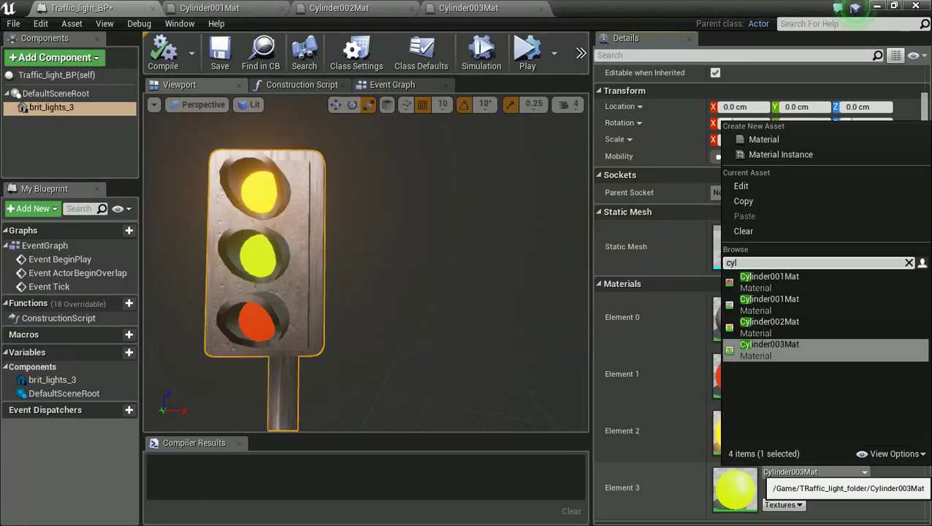
{"action": "key", "text": "Escape"}
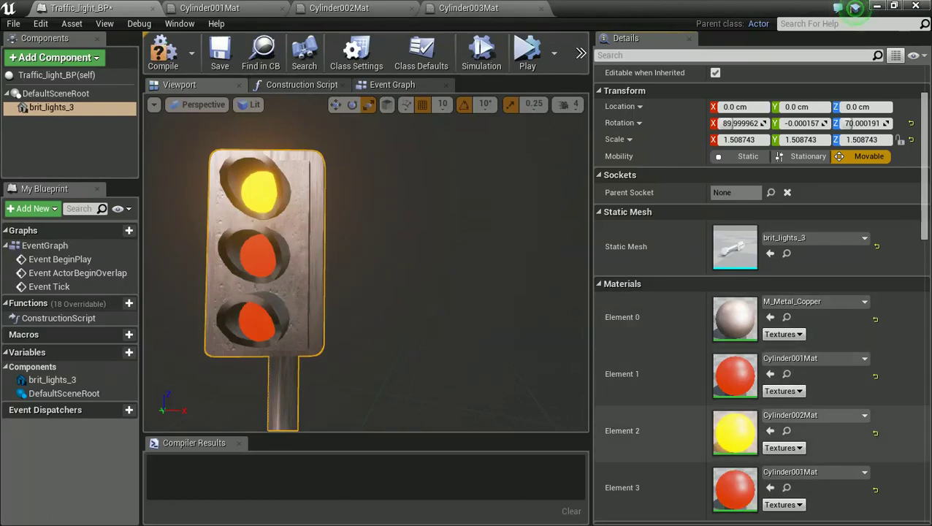
Step: Assign the Cylinder001Mat from the Grenades folder to material Element 2 of brit_lights_3
{"action": "left_click", "coordinate": [796, 415]}
{"action": "type", "text": "cly"}
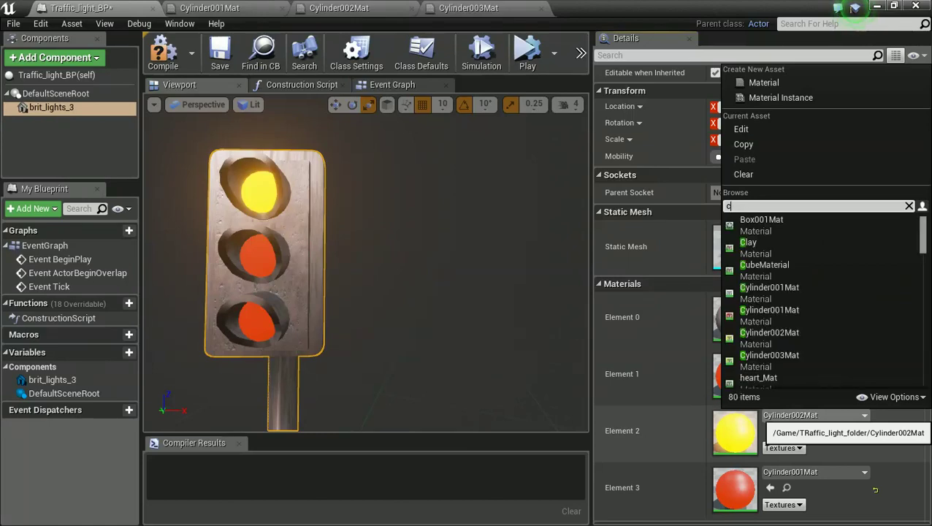
{"action": "left_click", "coordinate": [769, 287]}
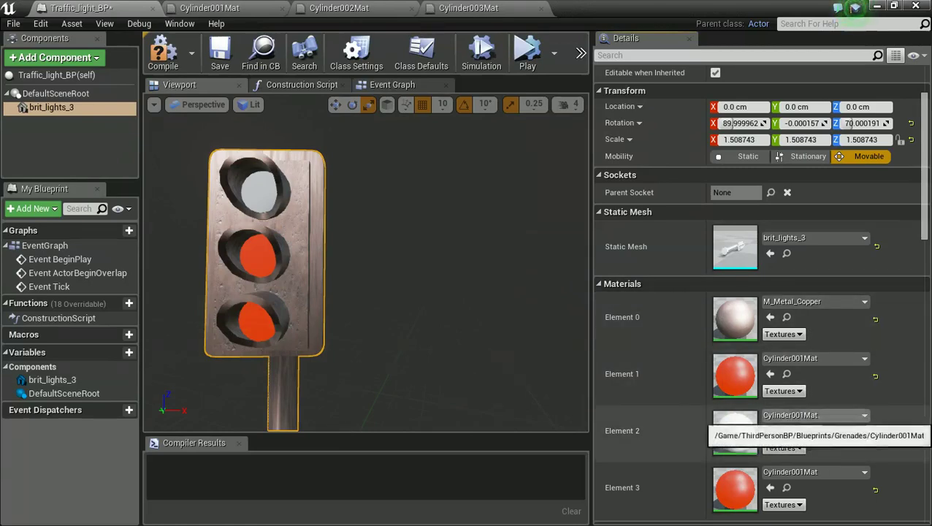
Step: Assign the red Cylinder001Mat from TRaffic_light_folder to material Element 2, the uppermost lamp
{"action": "left_click", "coordinate": [811, 415]}
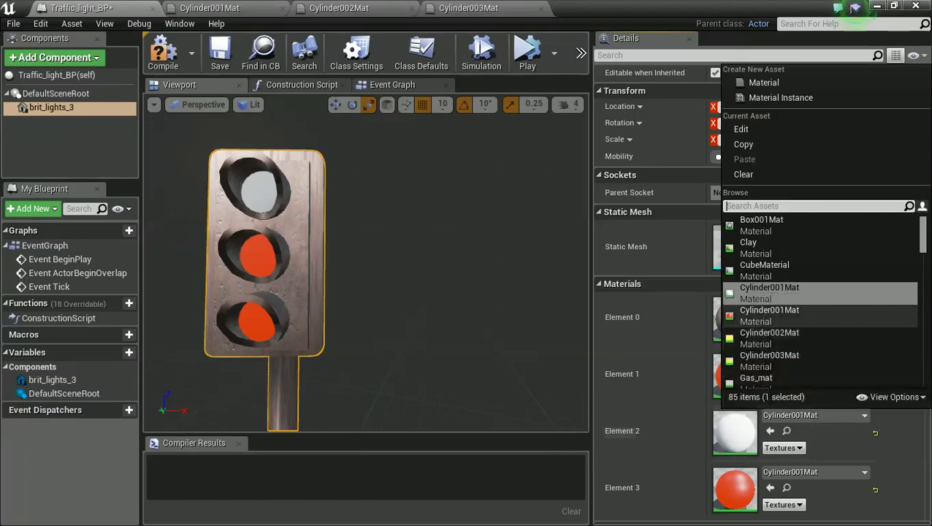
{"action": "type", "text": "cly"}
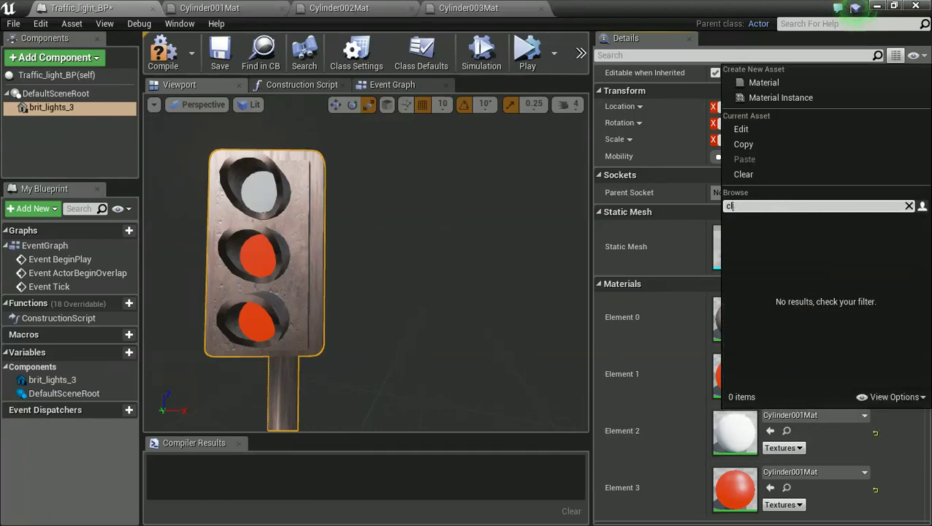
{"action": "key", "text": "BackSpace"}
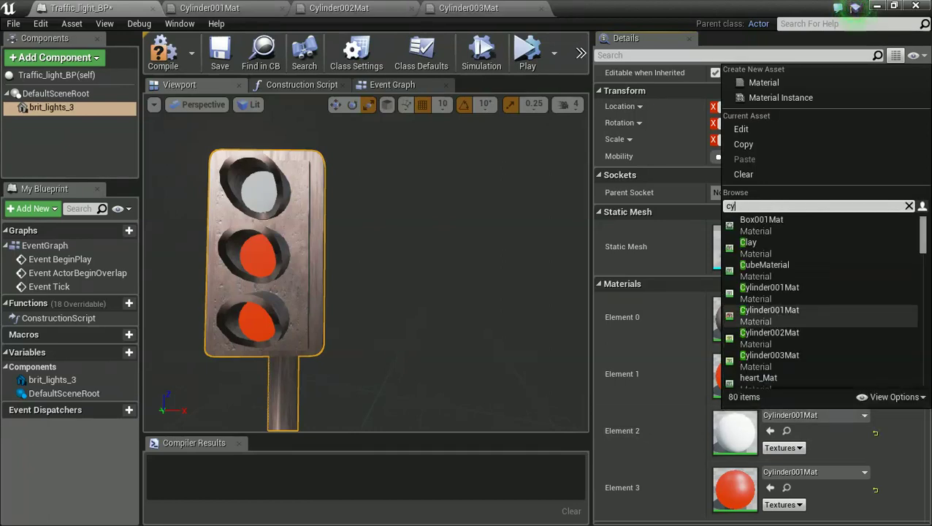
{"action": "type", "text": "yl"}
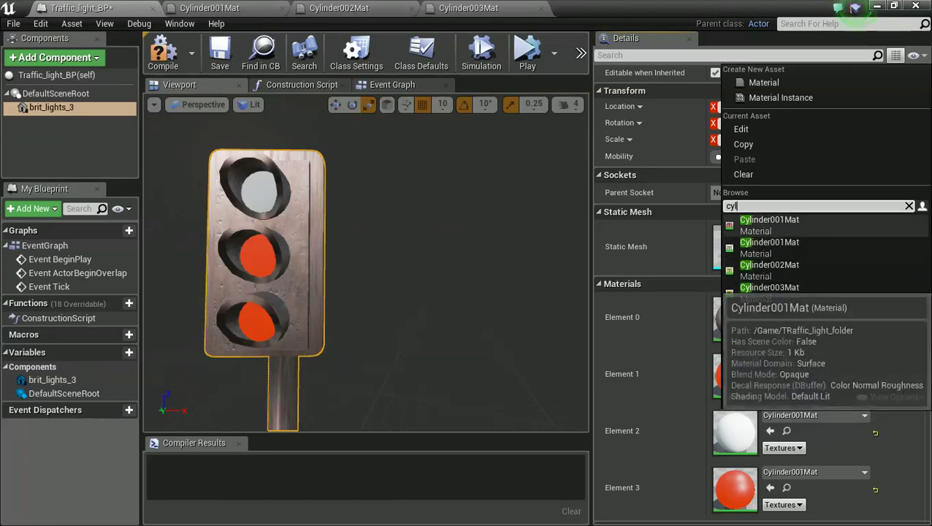
{"action": "left_click", "coordinate": [769, 246]}
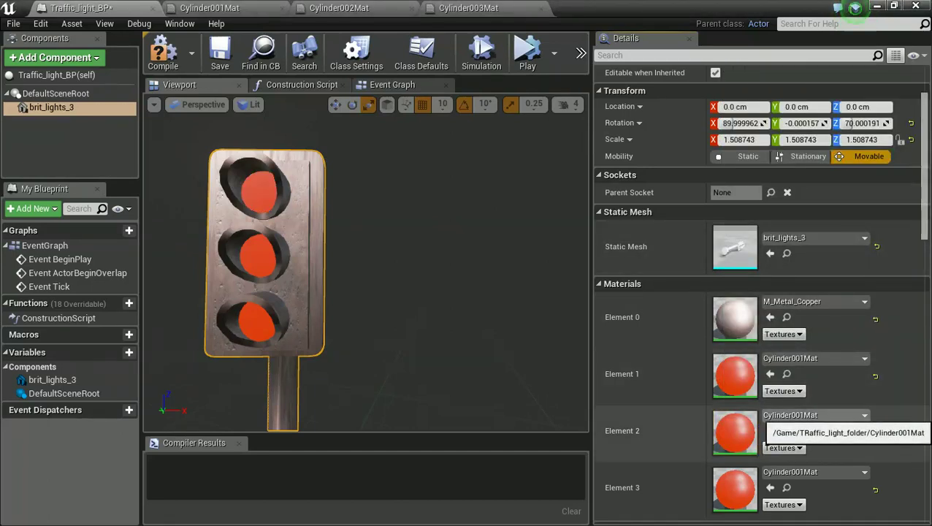
Step: Check the Cylinder002Mat material graph and assign Cylinder002Mat to material Element 1, the lowest lamp
{"action": "left_click", "coordinate": [811, 358]}
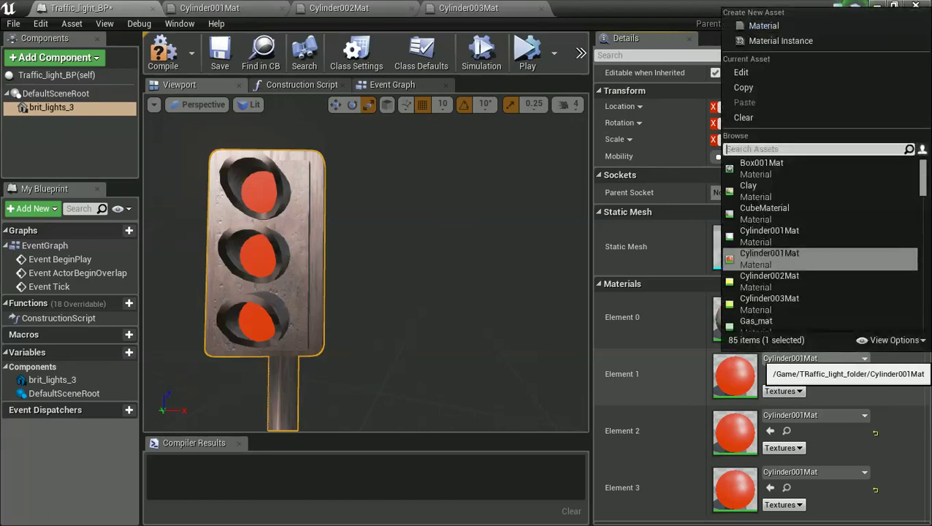
{"action": "left_click", "coordinate": [362, 9]}
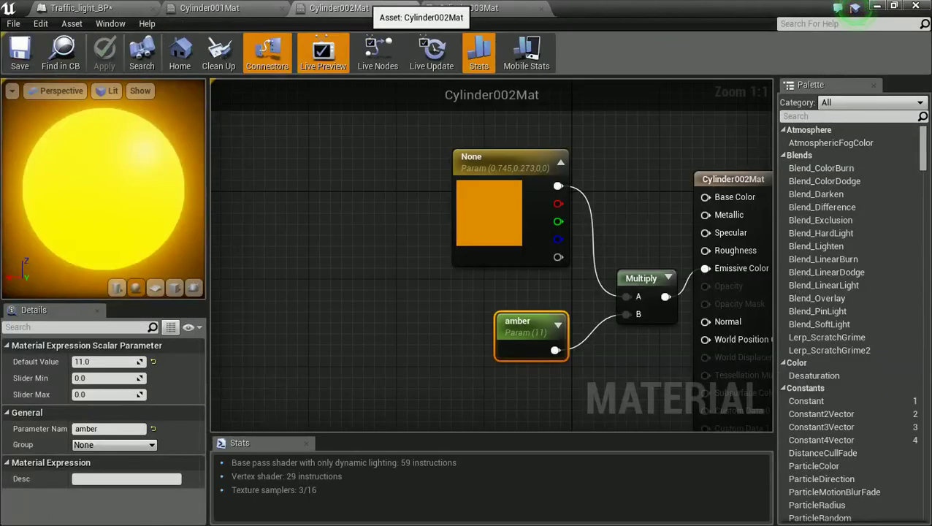
{"action": "left_click", "coordinate": [109, 8]}
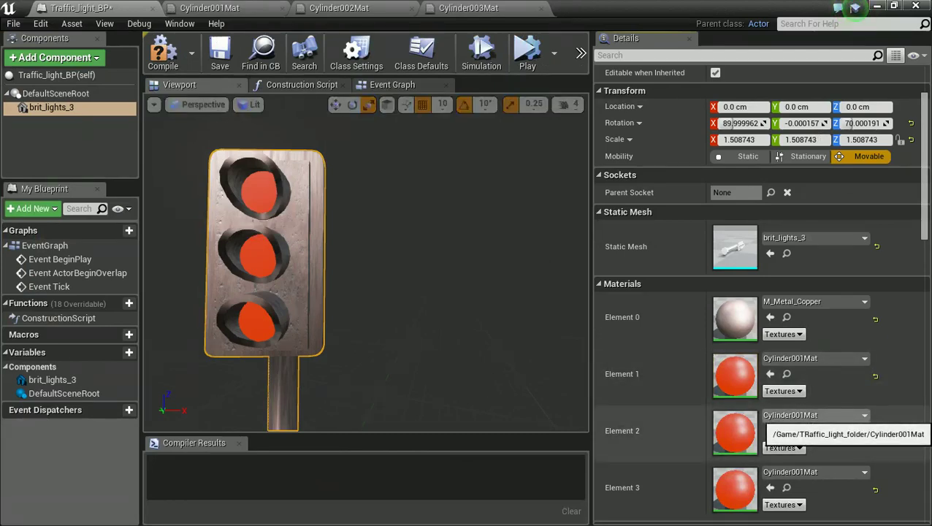
{"action": "left_click", "coordinate": [811, 358]}
{"action": "type", "text": "00"}
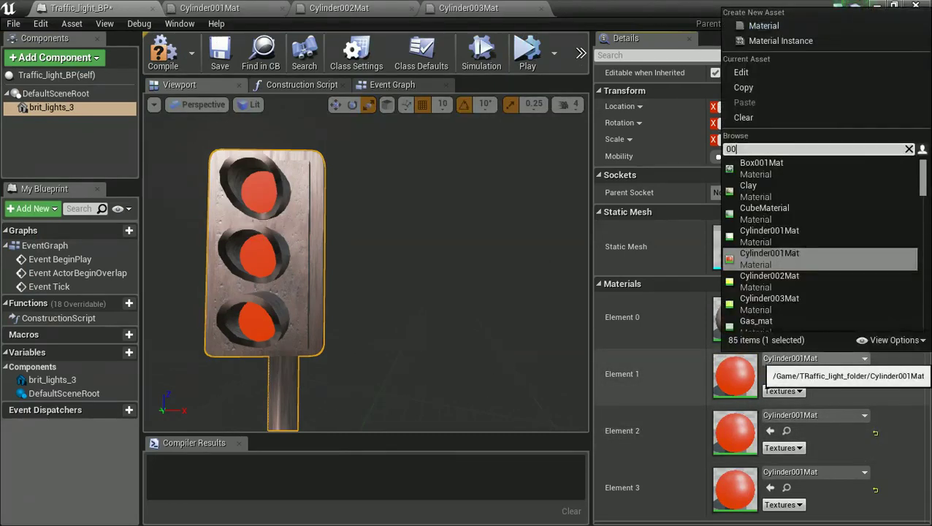
{"action": "type", "text": "8"}
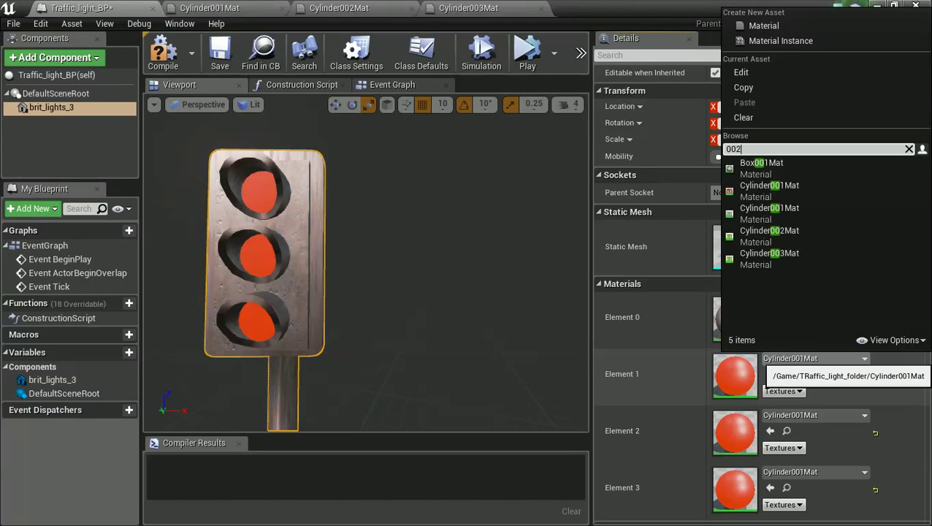
{"action": "type", "text": "2"}
{"action": "key", "text": "Return"}
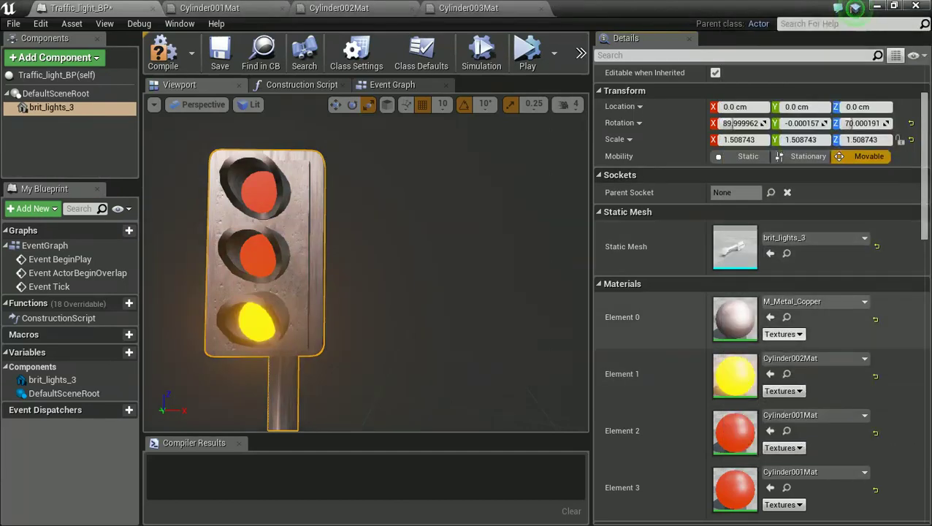
Step: Assign the green Cylinder003Mat to material Element 1 for the lowest lamp
{"action": "left_click", "coordinate": [810, 358]}
{"action": "type", "text": "003"}
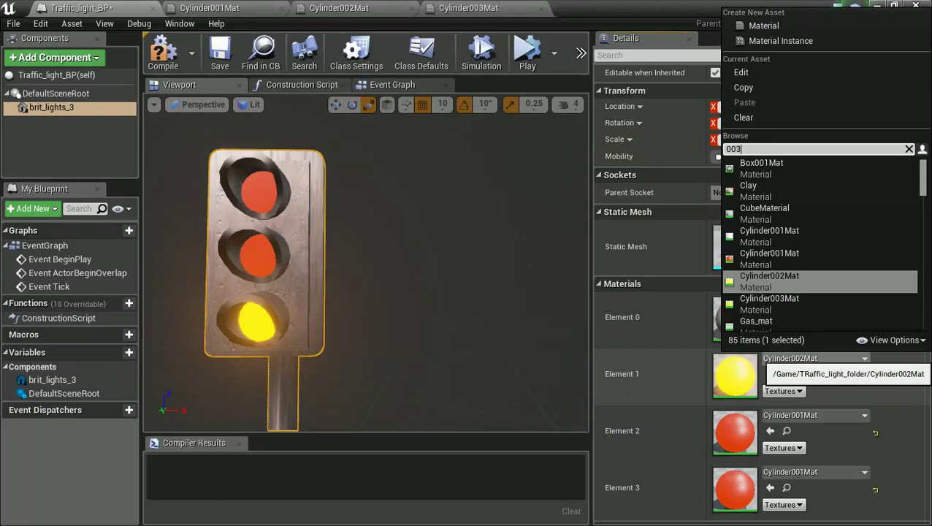
{"action": "key", "text": "Return"}
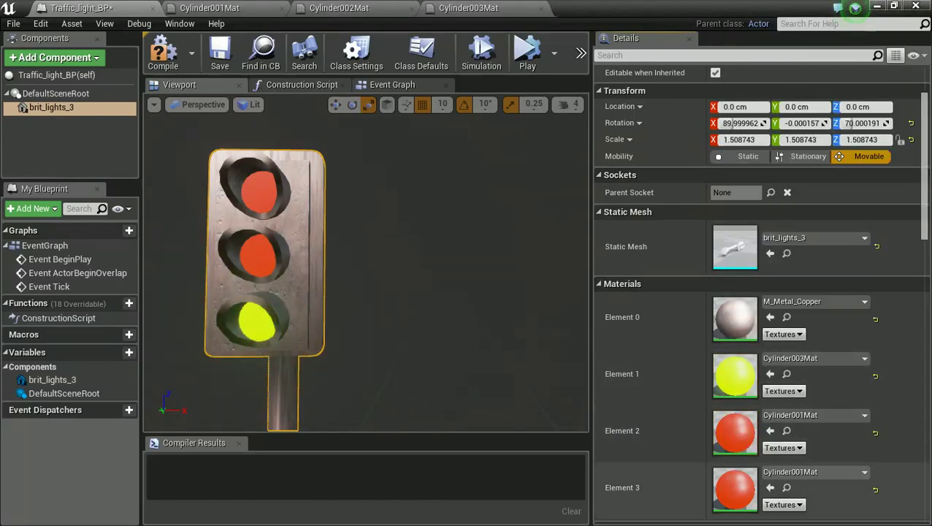
Step: Assign the amber Cylinder002Mat to material Element 3 for the middle lamp
{"action": "left_click", "coordinate": [811, 472]}
{"action": "type", "text": "002"}
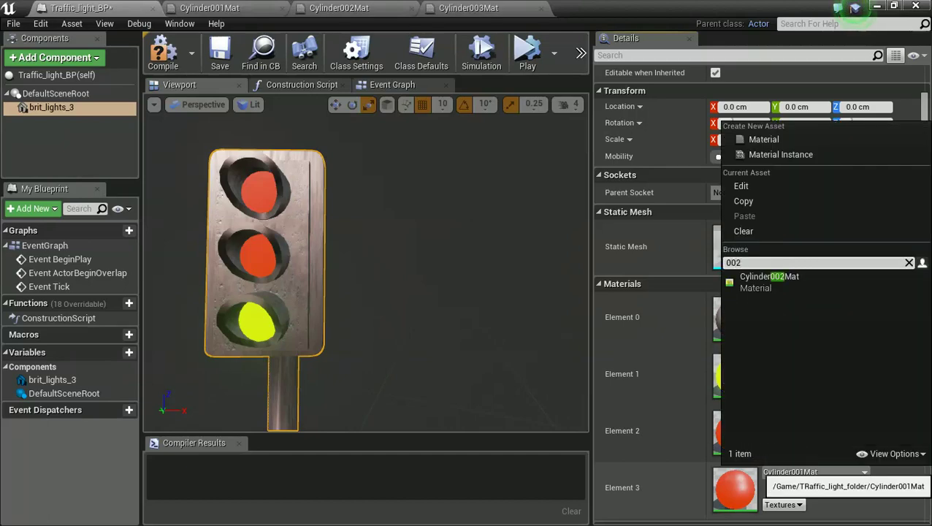
{"action": "key", "text": "Down"}
{"action": "key", "text": "Return"}
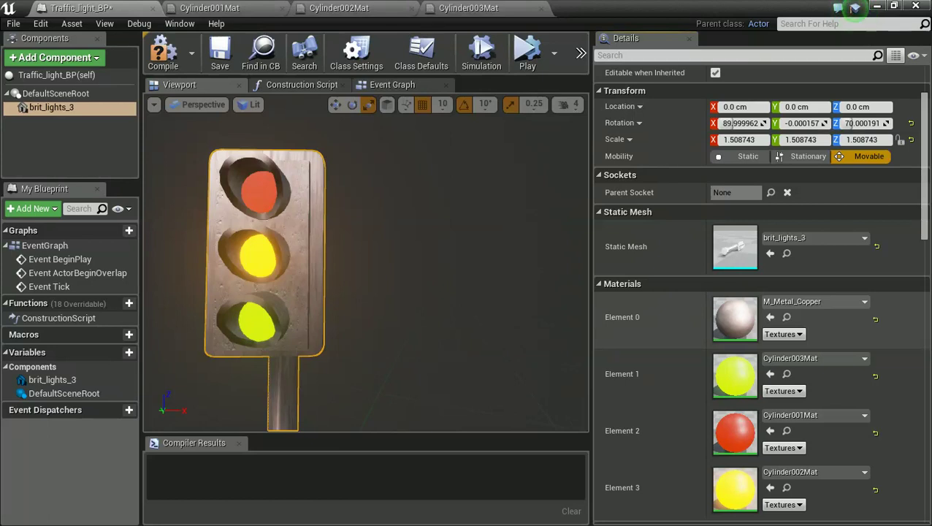
Step: Examine the red, amber and green lamp order on the traffic light from several distances and angles
{"action": "right_click_drag", "start_coordinate": [365, 263], "coordinate": [365, 326]}
{"action": "scroll", "coordinate": [365, 263], "scroll_direction": "down", "scroll_amount": 5}
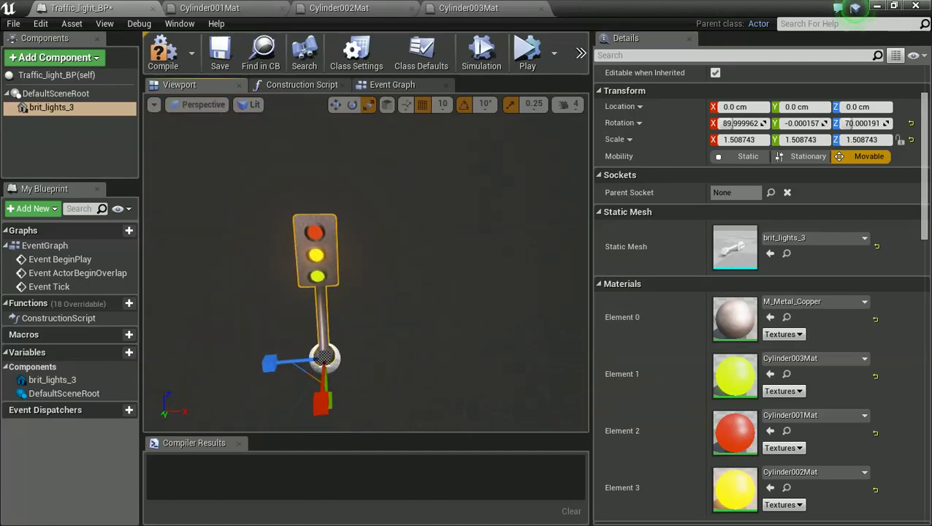
{"action": "right_click_drag", "start_coordinate": [365, 262], "coordinate": [292, 257]}
{"action": "scroll", "coordinate": [365, 263], "scroll_direction": "up", "scroll_amount": 5}
{"action": "right_click_drag", "start_coordinate": [365, 263], "coordinate": [554, 263]}
{"action": "scroll", "coordinate": [365, 263], "scroll_direction": "down", "scroll_amount": 5}
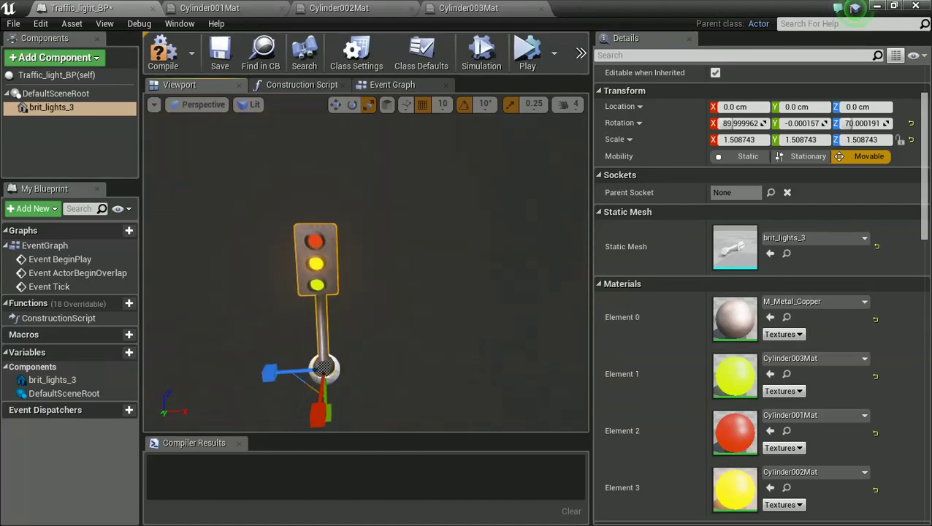
{"action": "scroll", "coordinate": [365, 263], "scroll_direction": "up", "scroll_amount": 2}
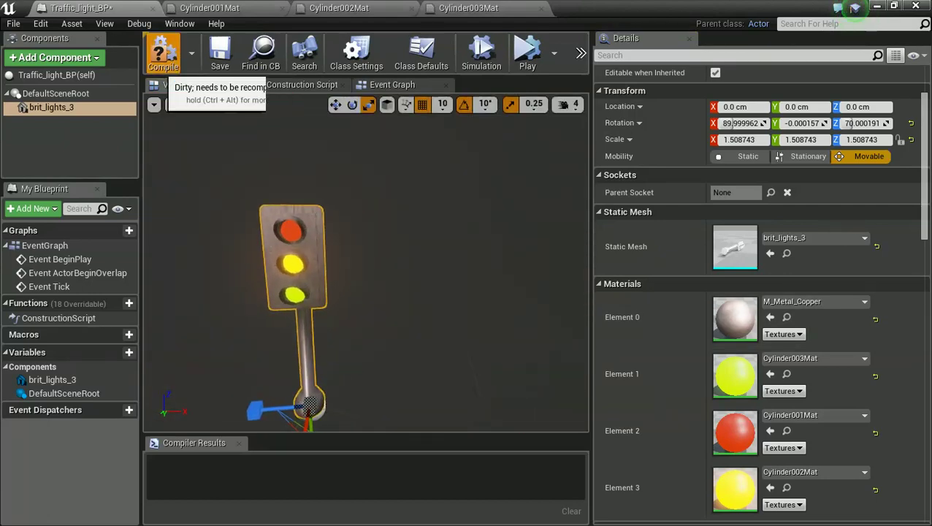
Step: Move the blueprint editor aside, place Traffic_light_BP in the level beside the tires, and rotate it about its vertical axis
{"action": "left_click_drag", "start_coordinate": [643, 7], "coordinate": [930, 129]}
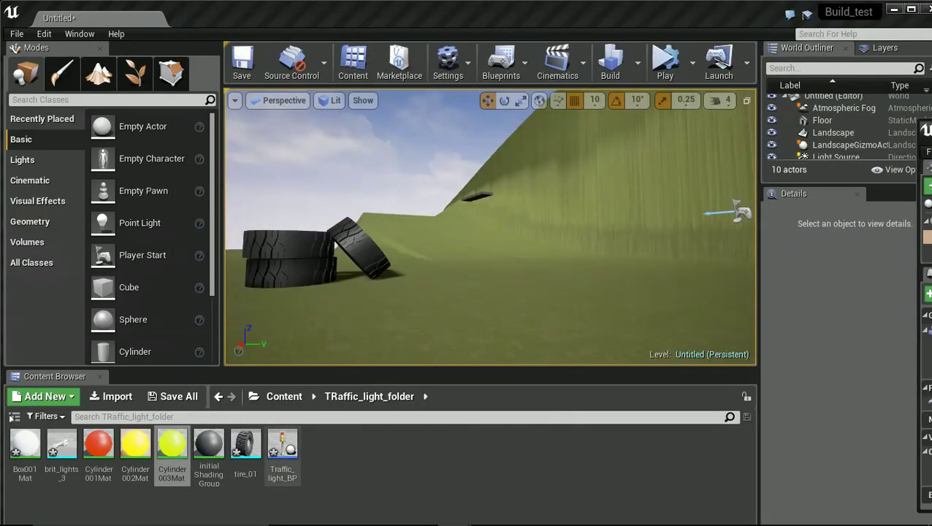
{"action": "left_click_drag", "start_coordinate": [282, 445], "coordinate": [517, 293]}
{"action": "key", "text": "e"}
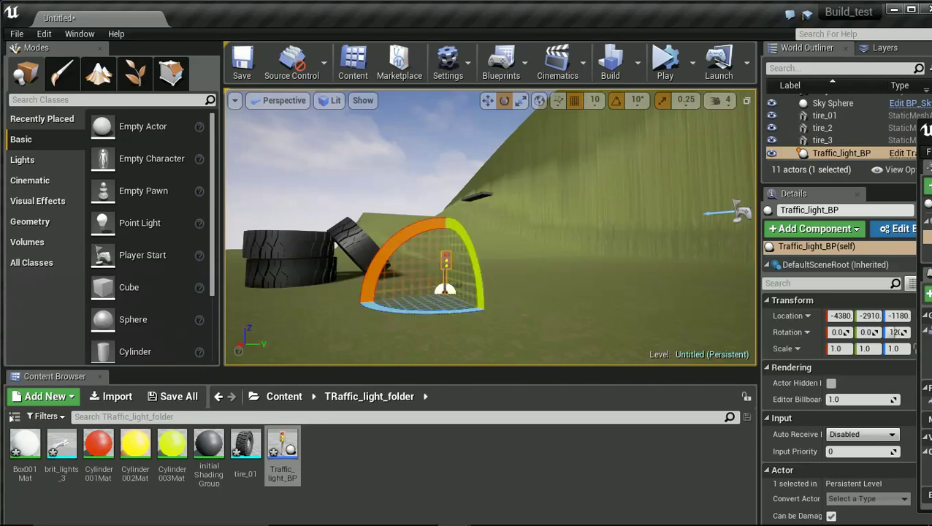
Step: Scale the placed Traffic_light_BP uniformly to 4.75 on all axes and save the level
{"action": "key", "text": "r"}
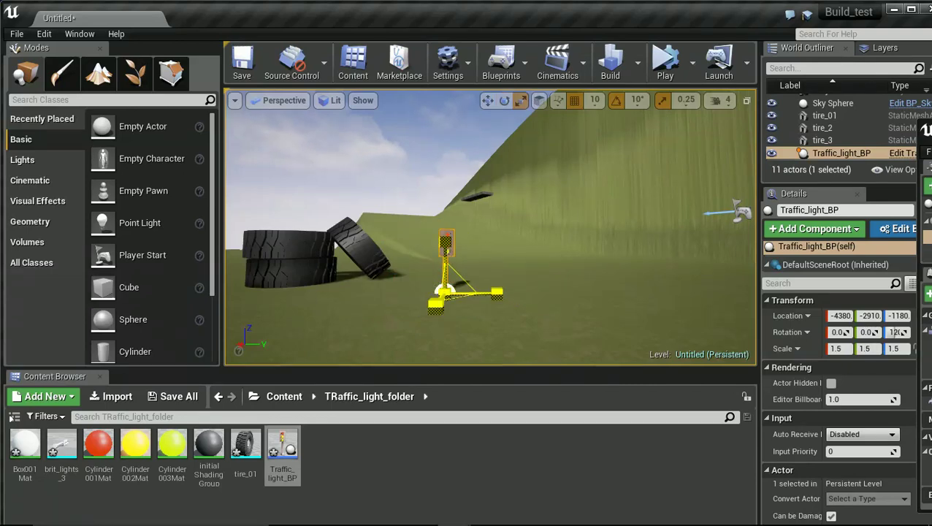
{"action": "left_click_drag", "start_coordinate": [444, 292], "coordinate": [447, 241]}
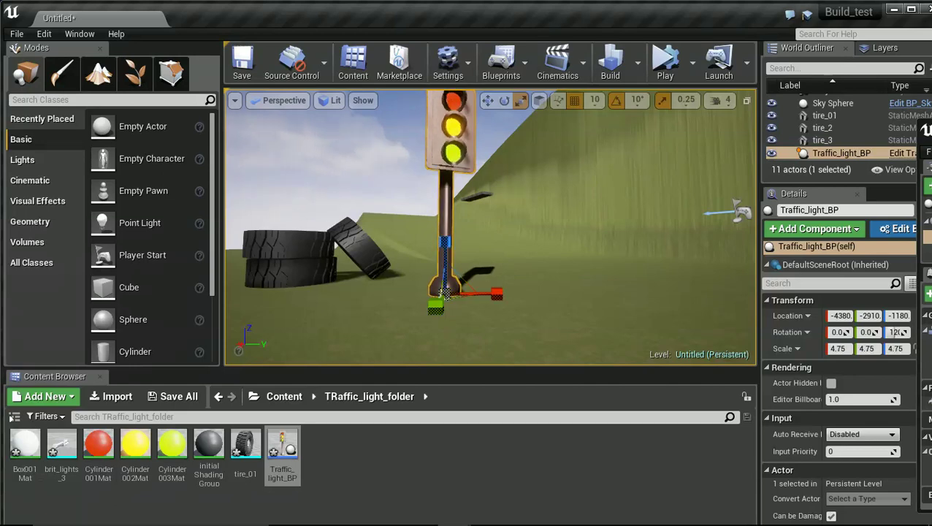
{"action": "right_click_drag", "start_coordinate": [447, 241], "coordinate": [453, 186]}
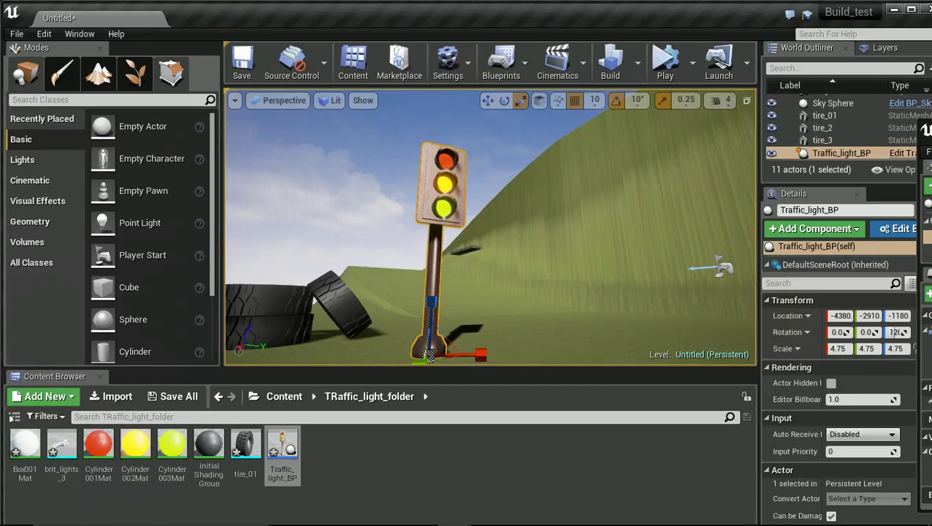
{"action": "left_click", "coordinate": [242, 64]}
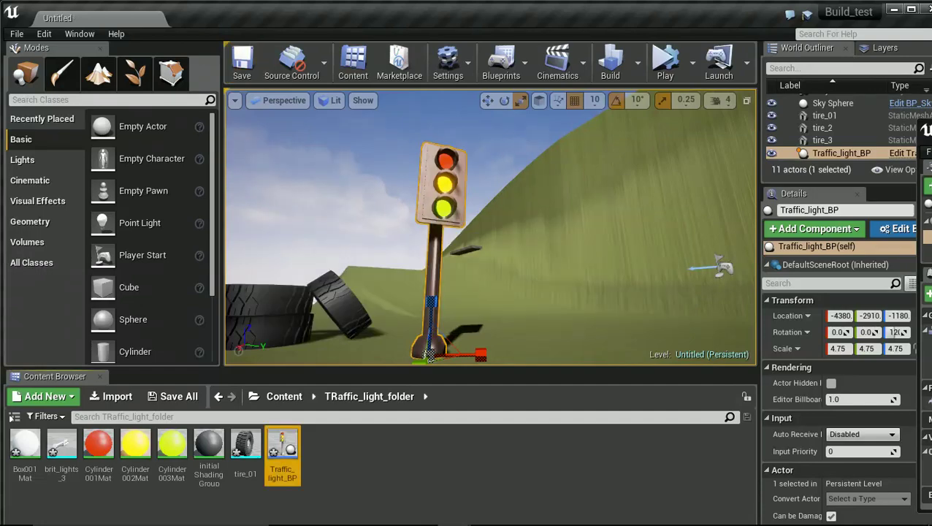
{"action": "left_click_drag", "start_coordinate": [926, 130], "coordinate": [123, 47]}
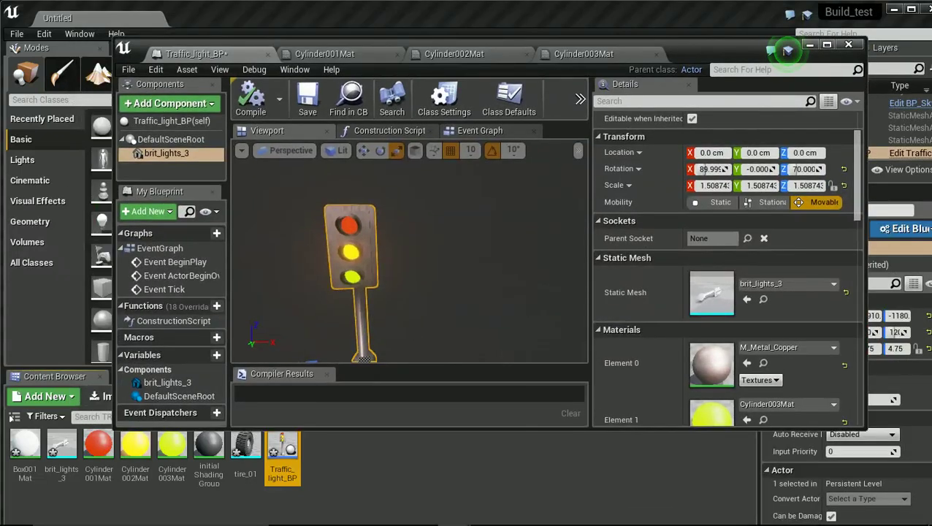
{"action": "left_click", "coordinate": [783, 50]}
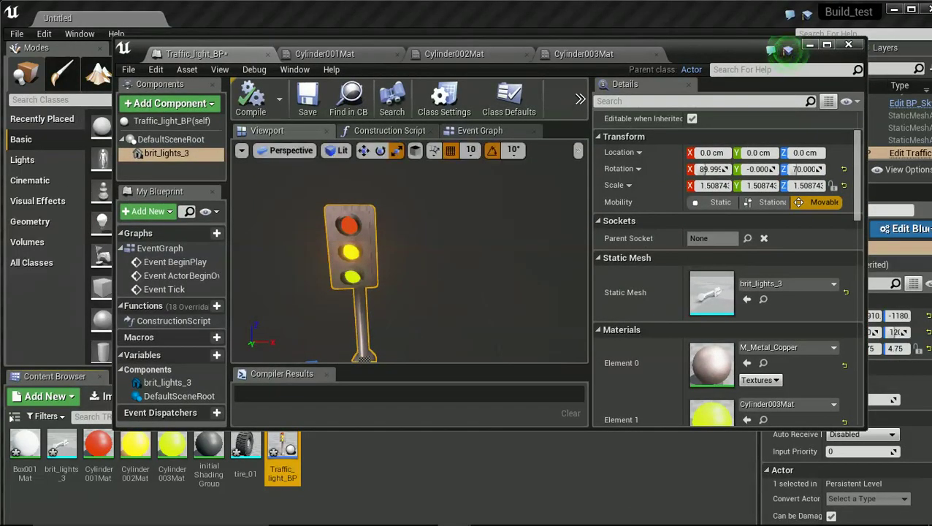
{"action": "left_click", "coordinate": [787, 49]}
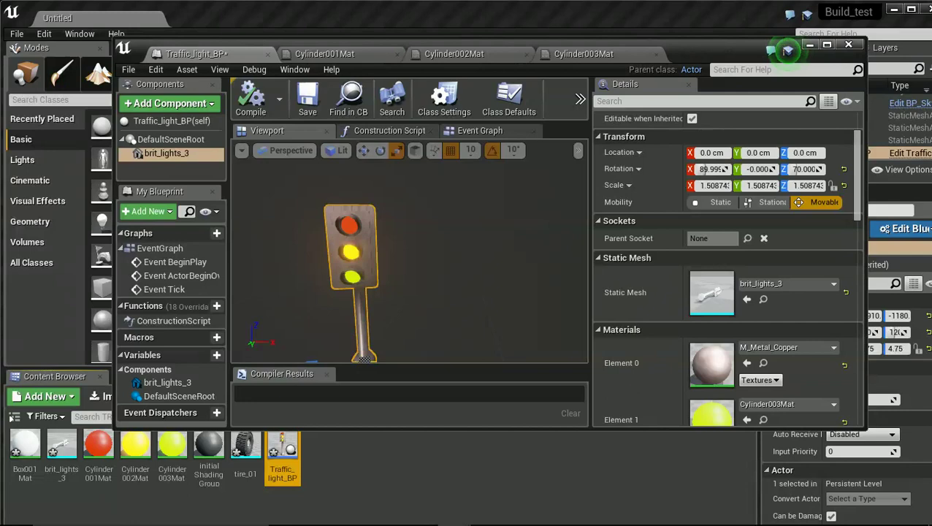
{"action": "left_click_drag", "start_coordinate": [711, 57], "coordinate": [931, 117]}
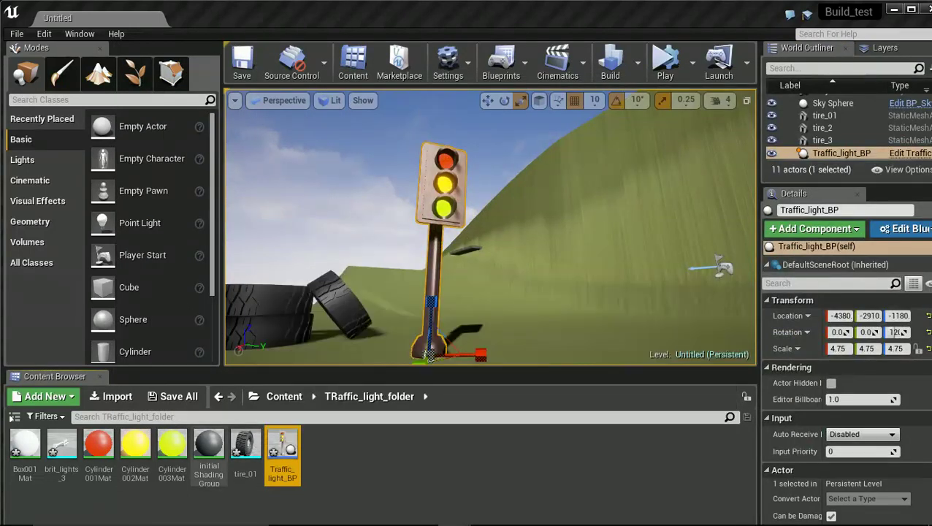
Step: Create a material instance from the red Cylinder001Mat and name it Red_inst
{"action": "left_click", "coordinate": [98, 445]}
{"action": "right_click", "coordinate": [99, 445]}
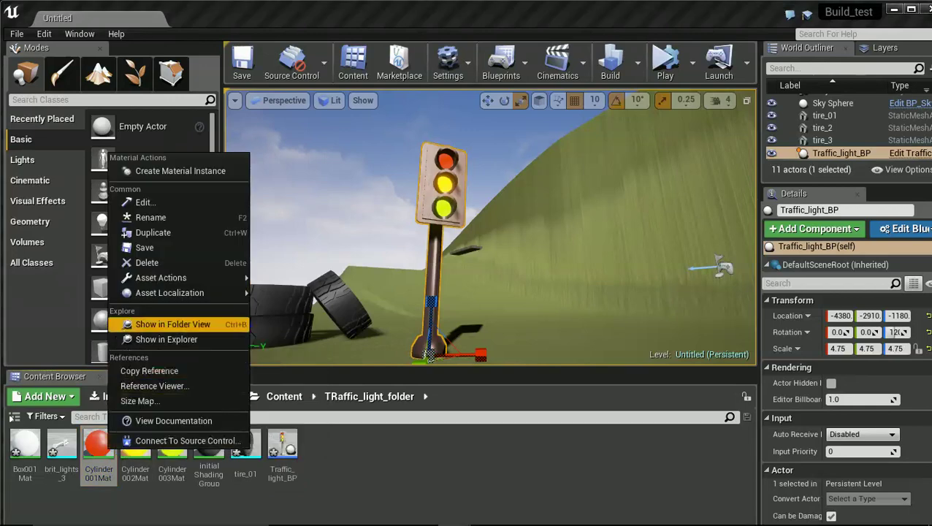
{"action": "left_click", "coordinate": [180, 171]}
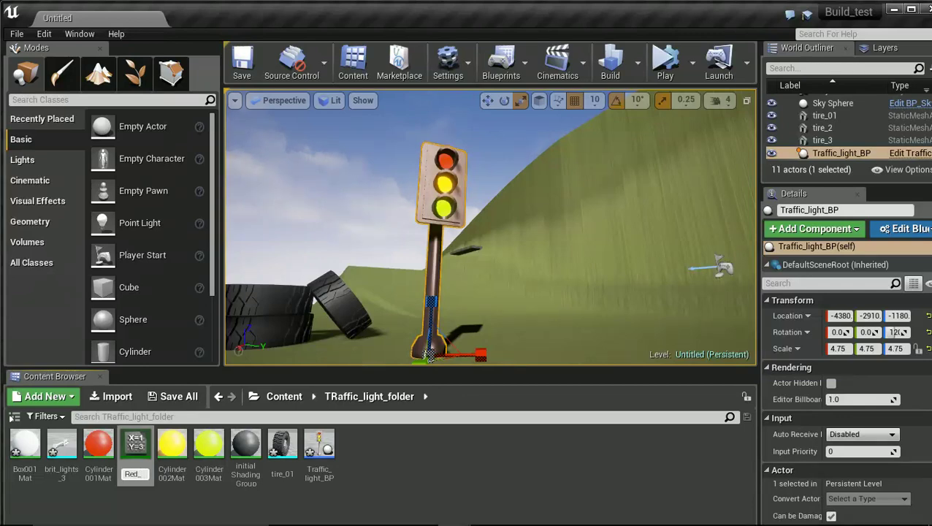
{"action": "type", "text": "Red_inst"}
{"action": "key", "text": "Return"}
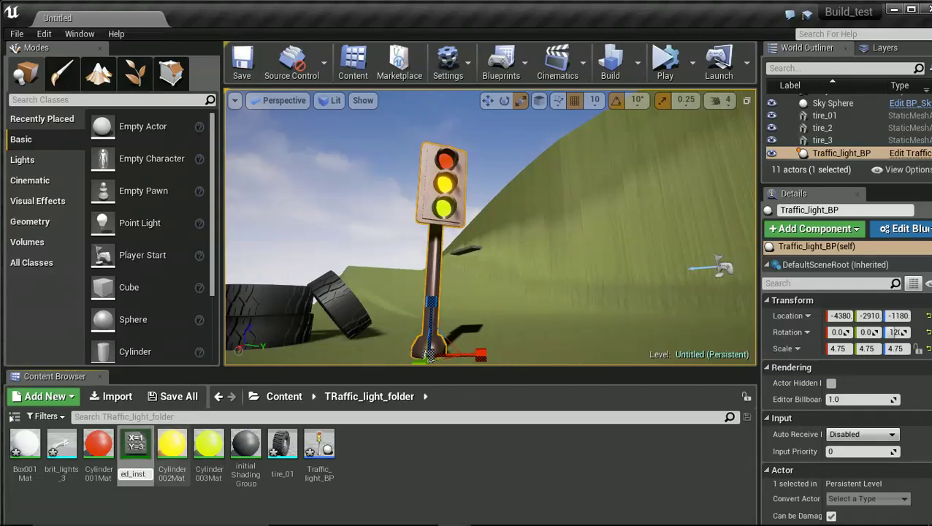
Step: Create a material instance from the yellow Cylinder002Mat and name it Amber_instance
{"action": "right_click", "coordinate": [173, 447]}
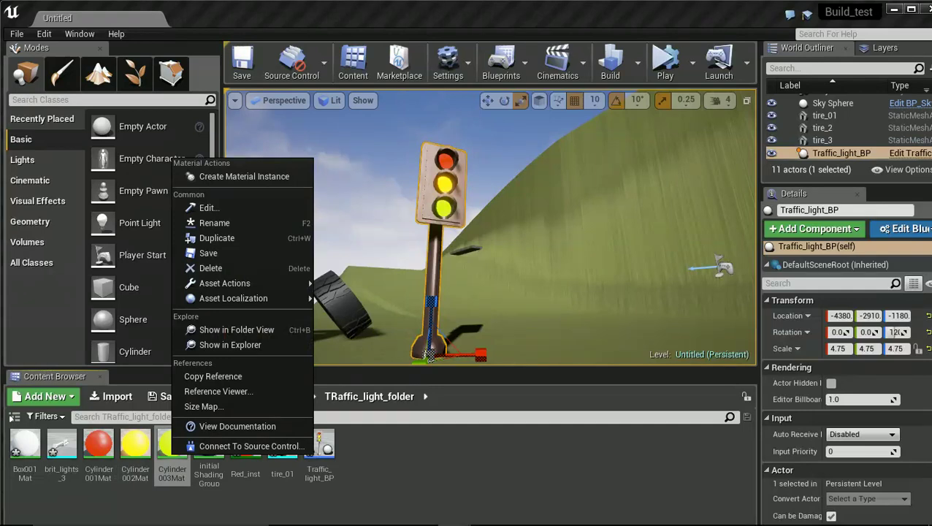
{"action": "left_click", "coordinate": [135, 447]}
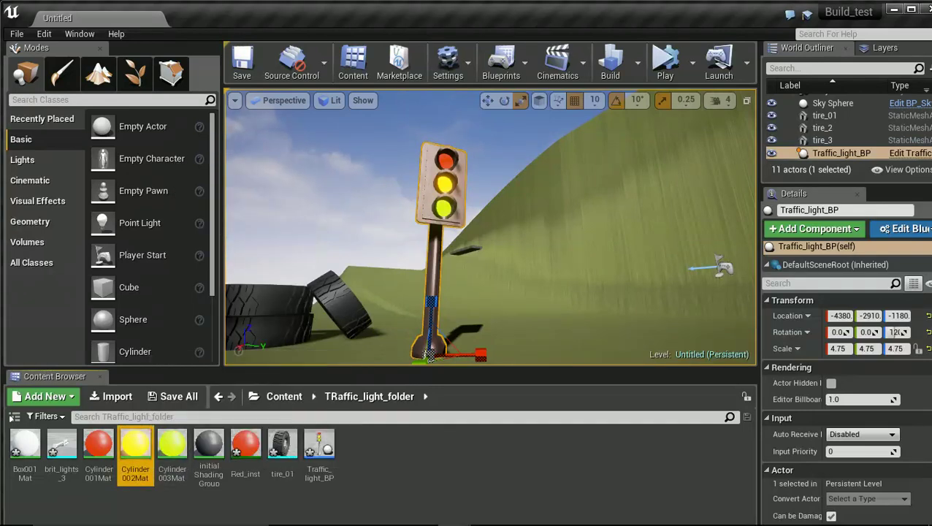
{"action": "right_click", "coordinate": [141, 447]}
{"action": "left_click", "coordinate": [213, 173]}
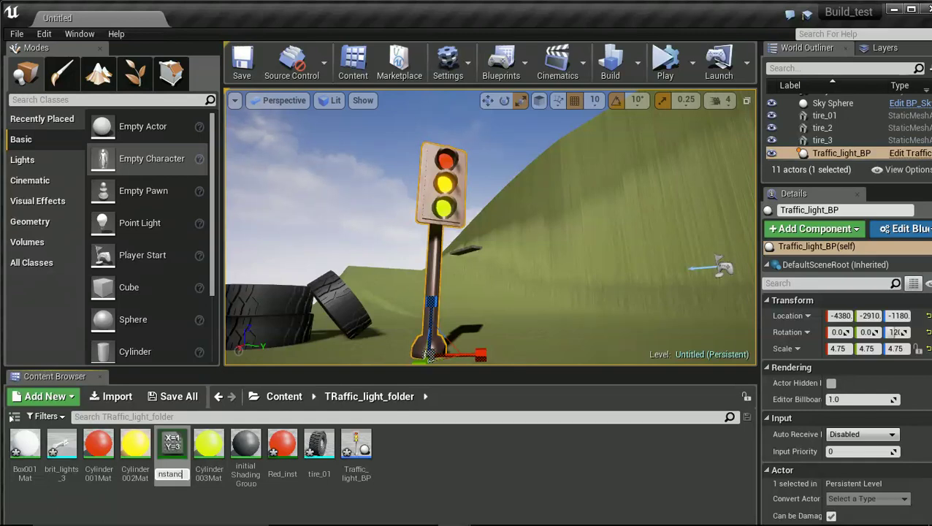
{"action": "type", "text": "Amber_instance"}
{"action": "key", "text": "Return"}
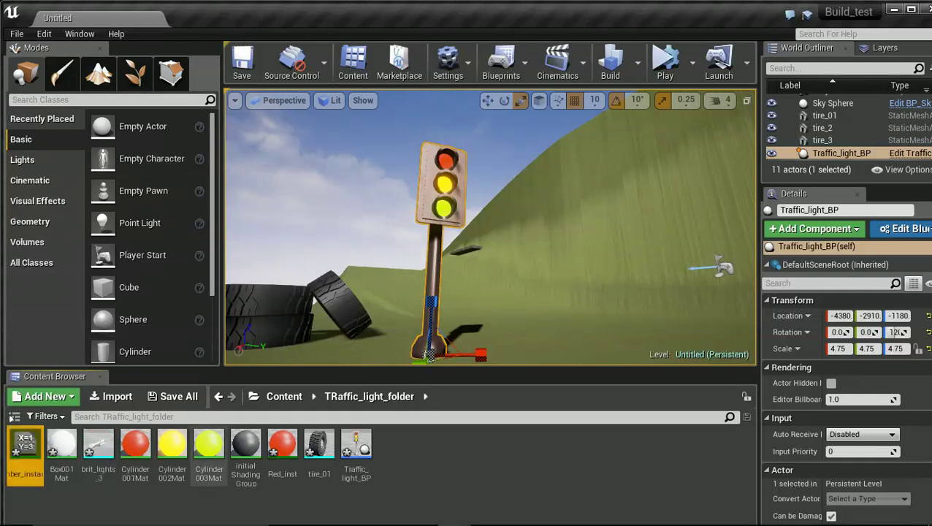
Step: Create a material instance from the green Cylinder003Mat and name it green_instance
{"action": "right_click", "coordinate": [210, 453]}
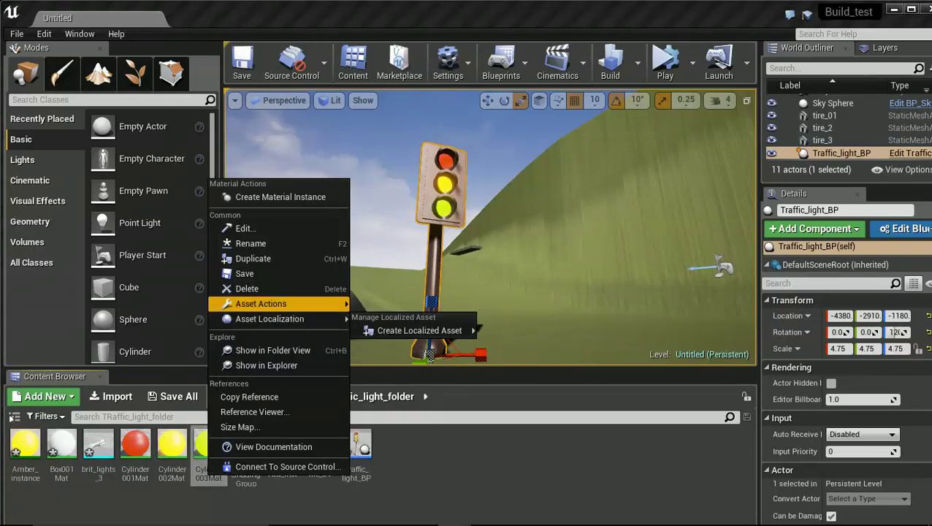
{"action": "left_click", "coordinate": [280, 196]}
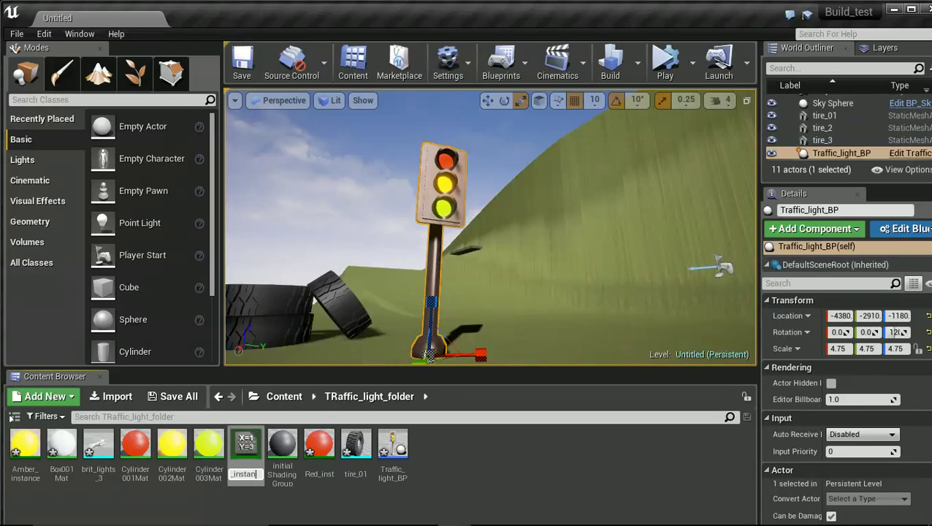
{"action": "type", "text": "green_instance"}
{"action": "key", "text": "Return"}
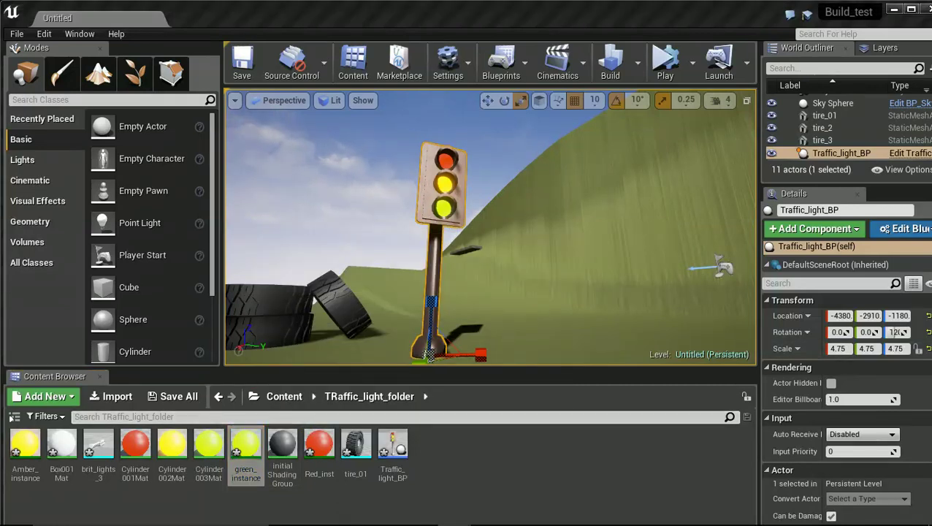
Step: Enable the green scalar parameter override in green_instance, raise it to about 8.7, and save the instance
{"action": "double_click", "coordinate": [245, 445]}
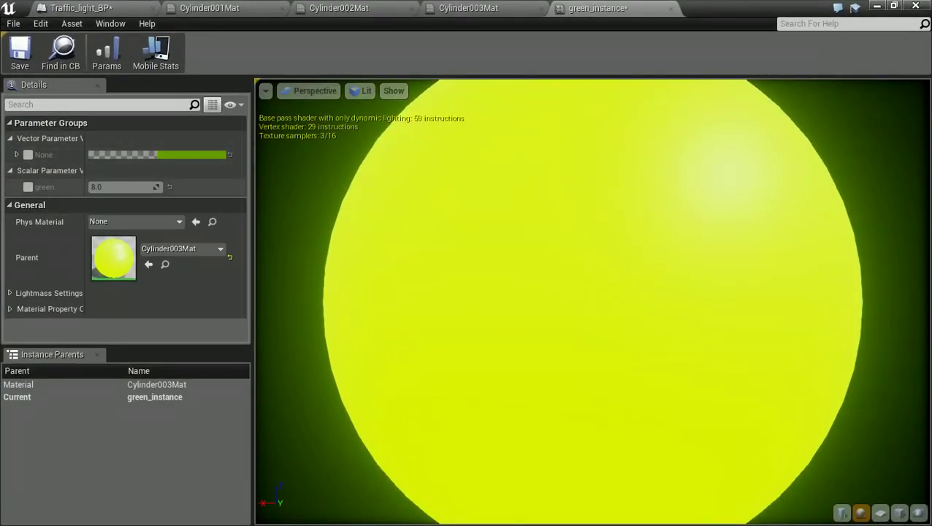
{"action": "left_click", "coordinate": [28, 186]}
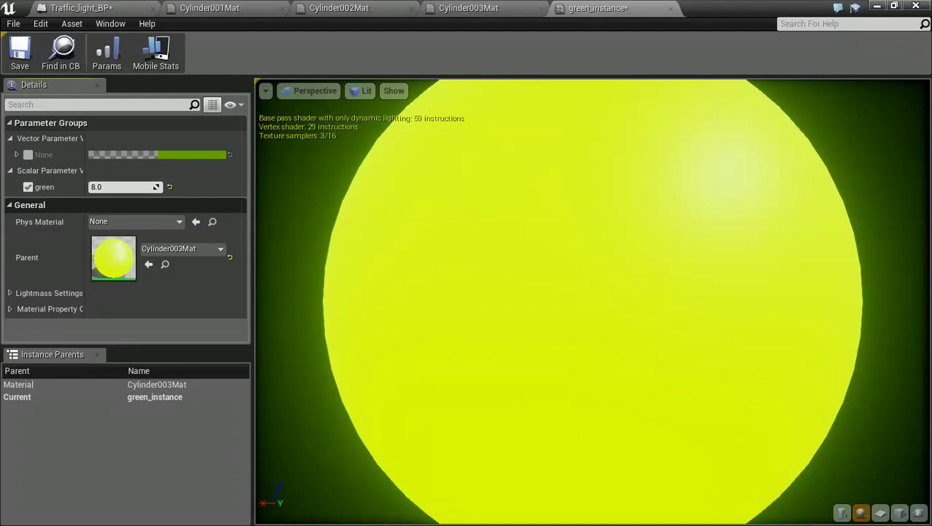
{"action": "left_click_drag", "start_coordinate": [126, 187], "coordinate": [147, 187]}
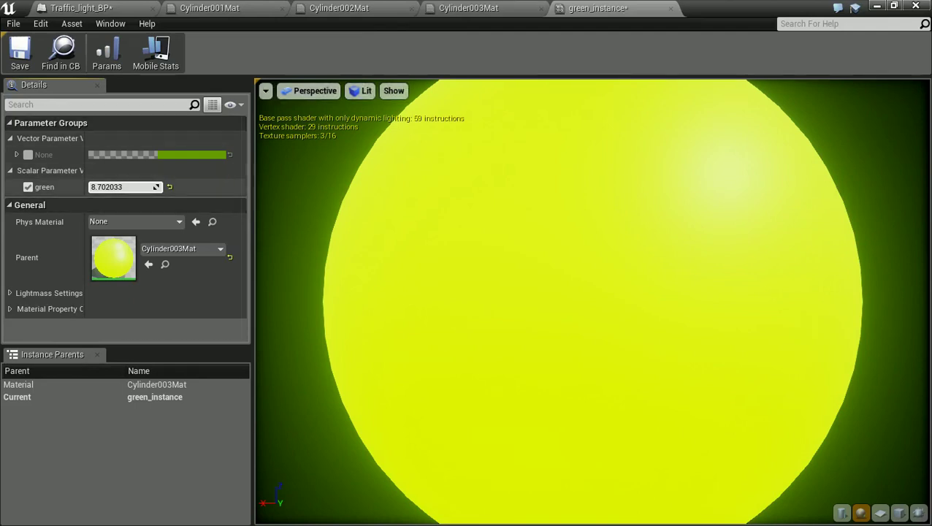
{"action": "left_click", "coordinate": [20, 51]}
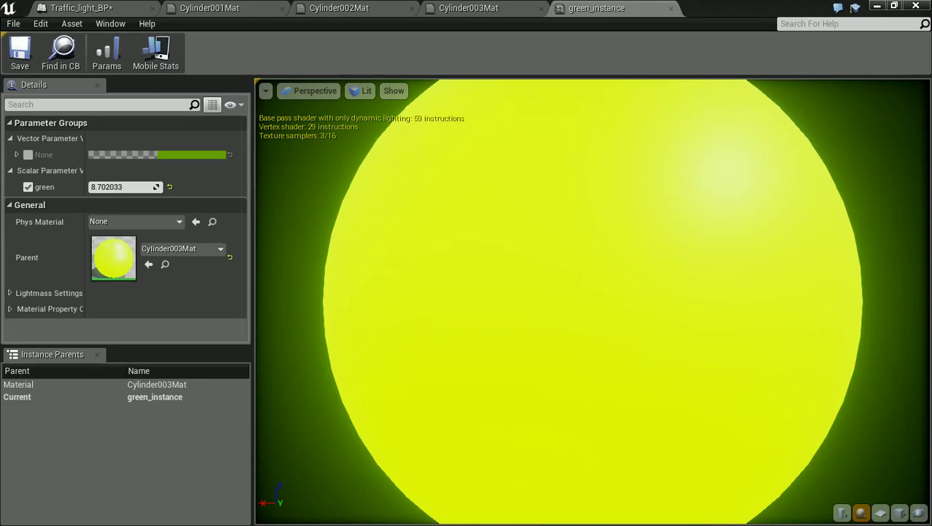
Step: Enable the amber scalar parameter override in Amber_instance and the red scalar parameter override in Red_inst
{"action": "left_click", "coordinate": [893, 6]}
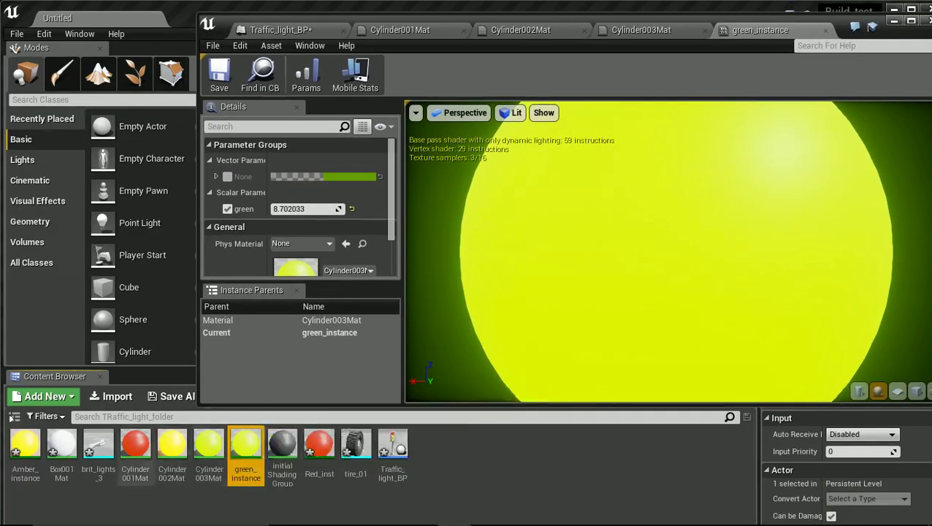
{"action": "double_click", "coordinate": [25, 445]}
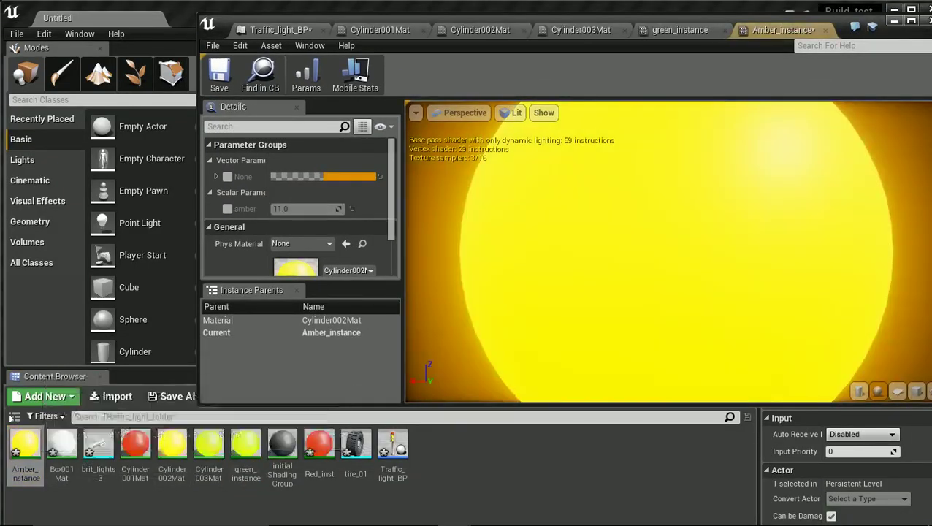
{"action": "left_click", "coordinate": [227, 209]}
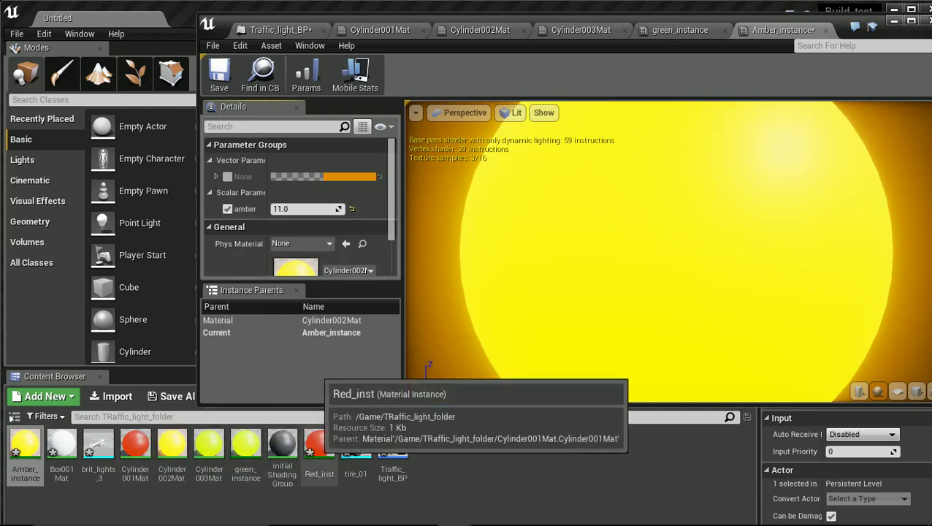
{"action": "double_click", "coordinate": [319, 442]}
{"action": "left_click", "coordinate": [227, 209]}
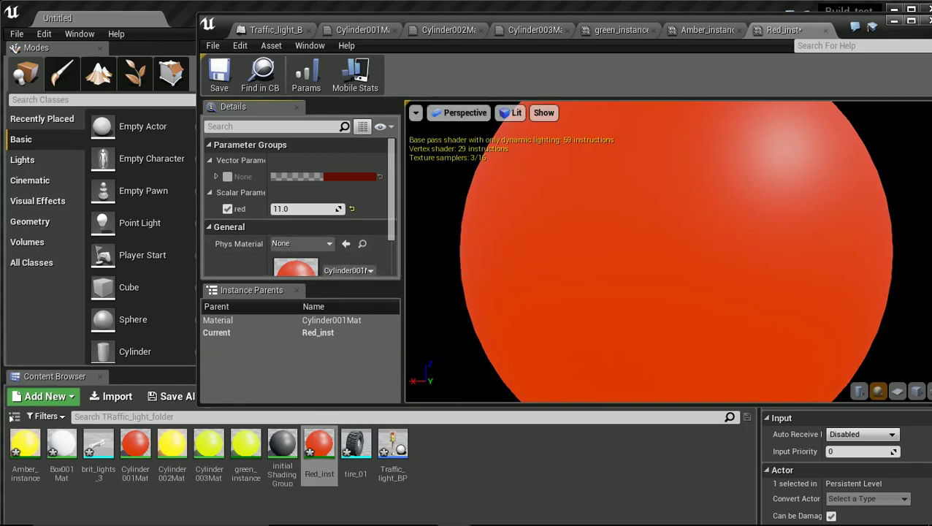
Step: Return to the Traffic_light_BP blueprint and assign Red_inst to material Element 2 of the brit_lights_3 mesh
{"action": "double_click", "coordinate": [541, 18]}
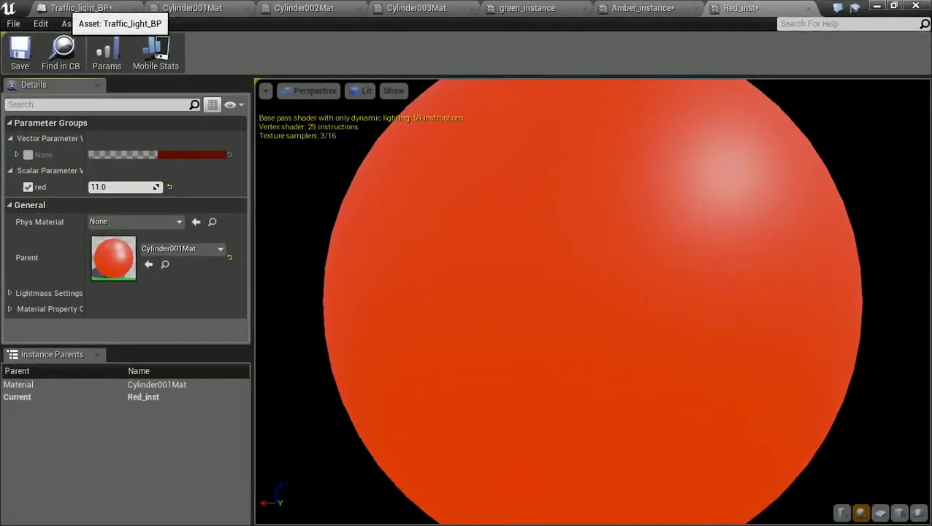
{"action": "left_click", "coordinate": [73, 8]}
{"action": "left_click", "coordinate": [810, 414]}
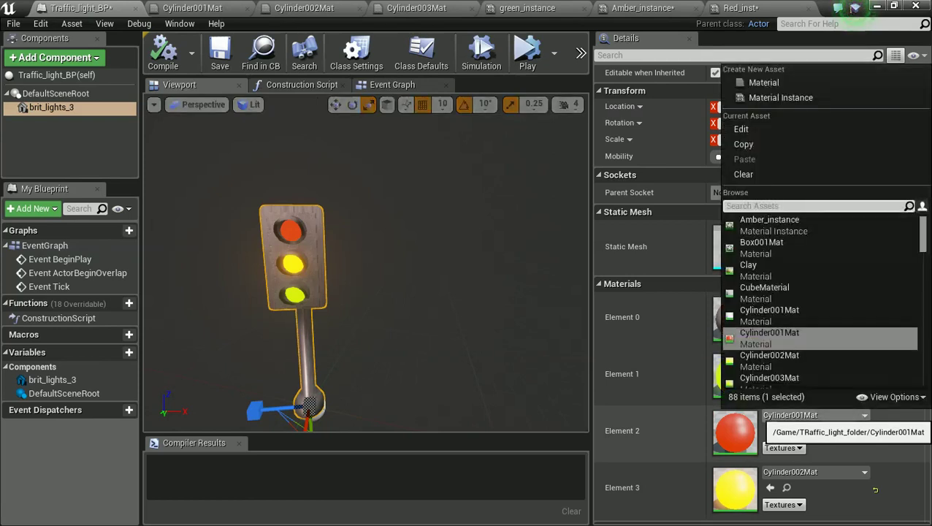
{"action": "type", "text": "red"}
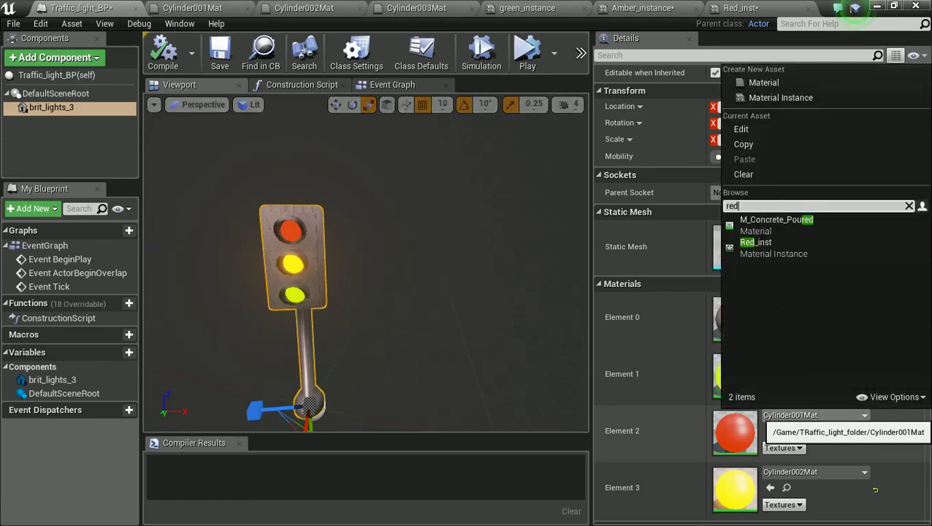
{"action": "left_click", "coordinate": [755, 247]}
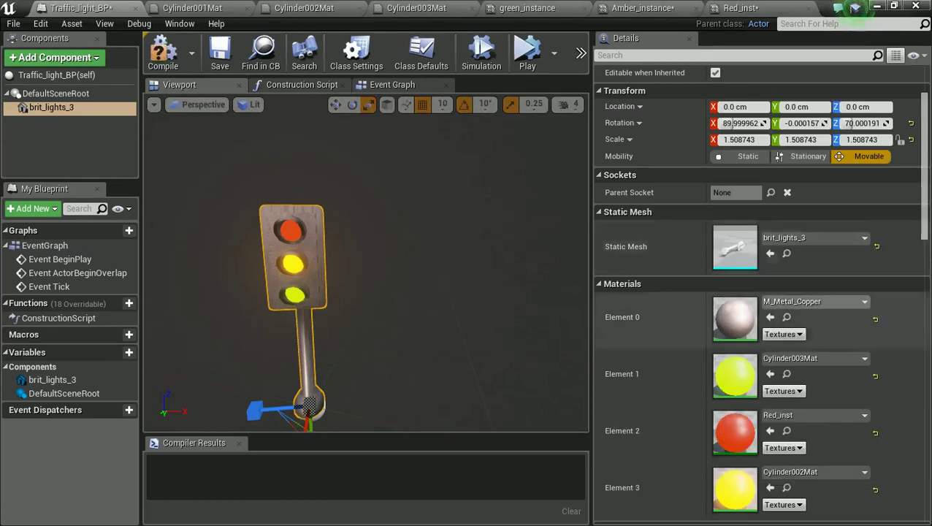
Step: Assign green_instance to material Element 1 and Amber_instance to material Element 3 of the brit_lights_3 mesh
{"action": "left_click", "coordinate": [813, 359]}
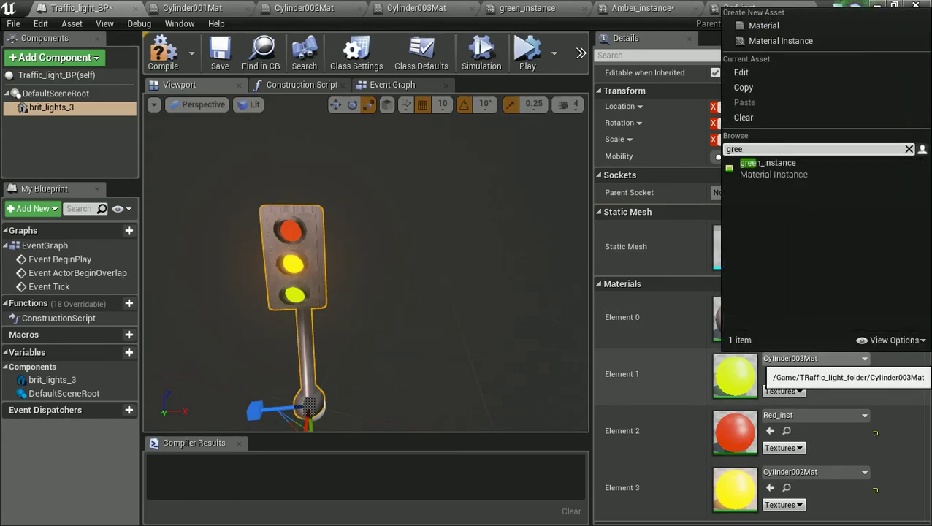
{"action": "left_click", "coordinate": [766, 168]}
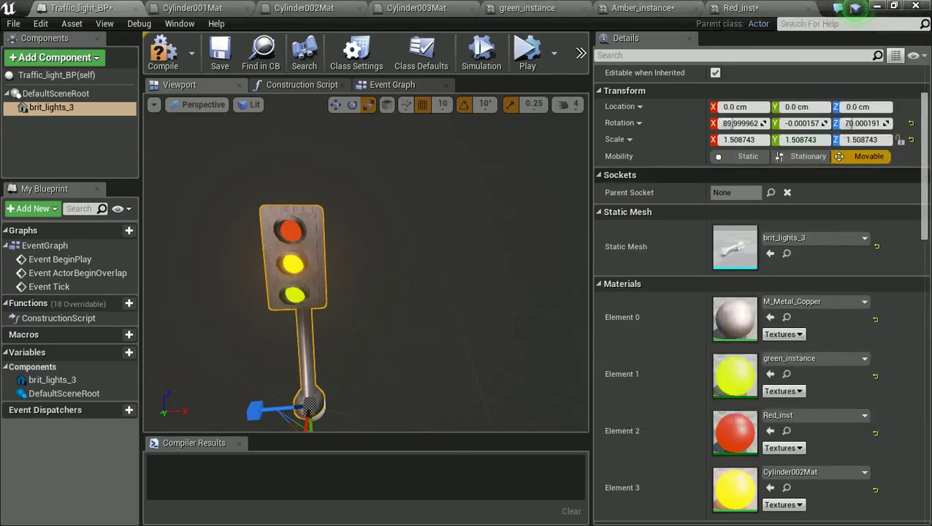
{"action": "left_click", "coordinate": [789, 472]}
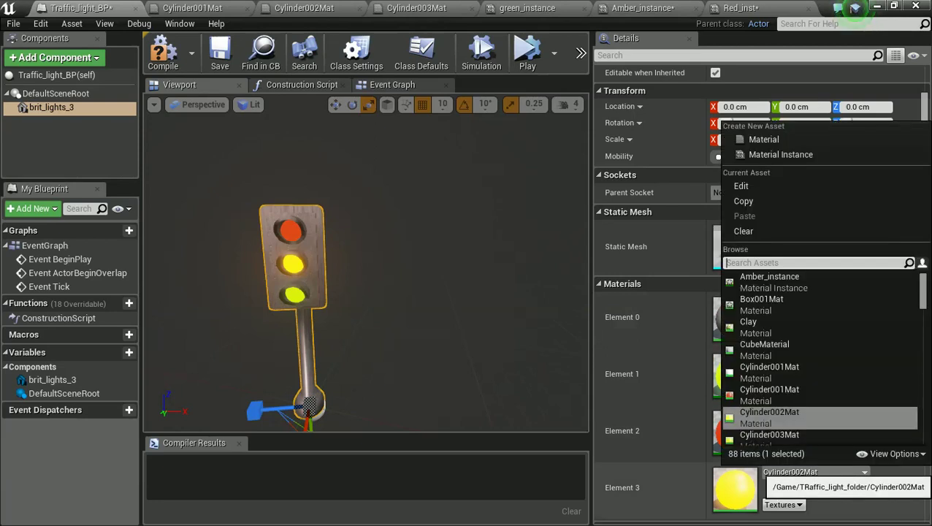
{"action": "type", "text": "amb"}
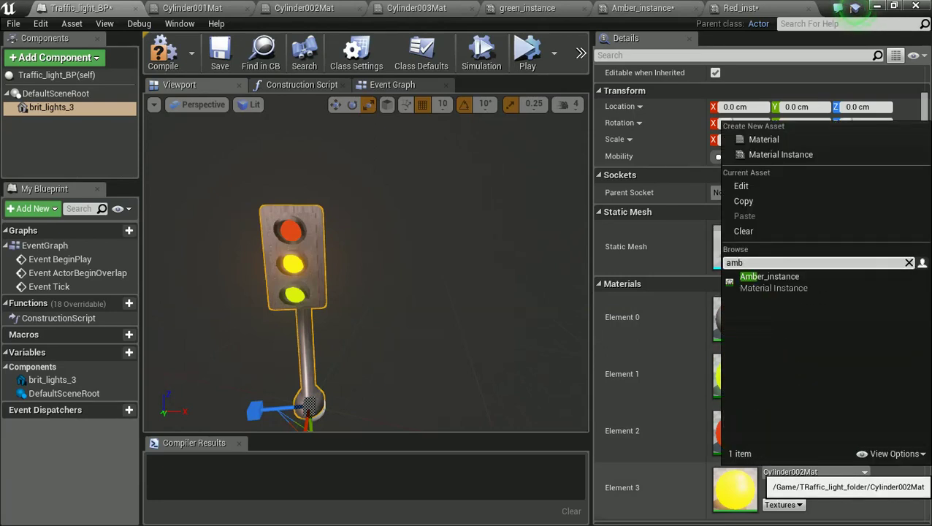
{"action": "key", "text": "Return"}
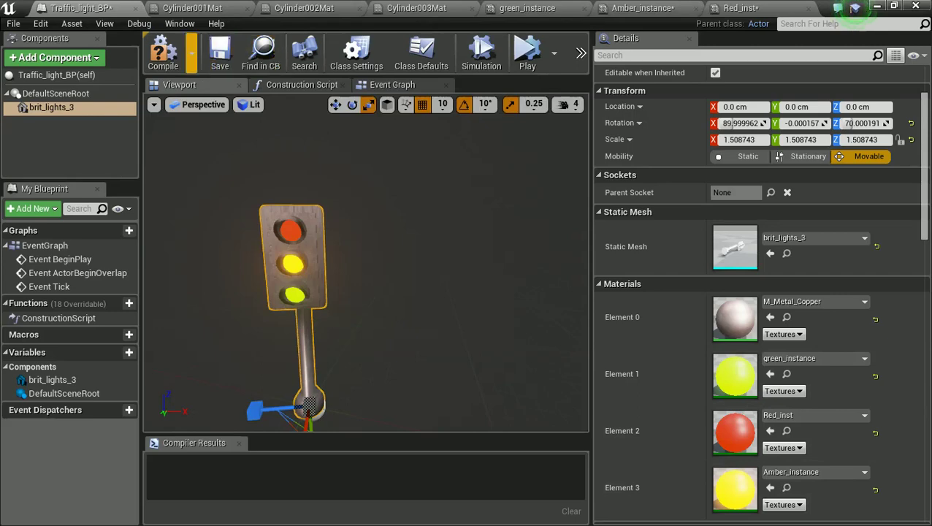
Step: Compile the blueprint and add a Timeline node to its Event Graph
{"action": "left_click", "coordinate": [163, 54]}
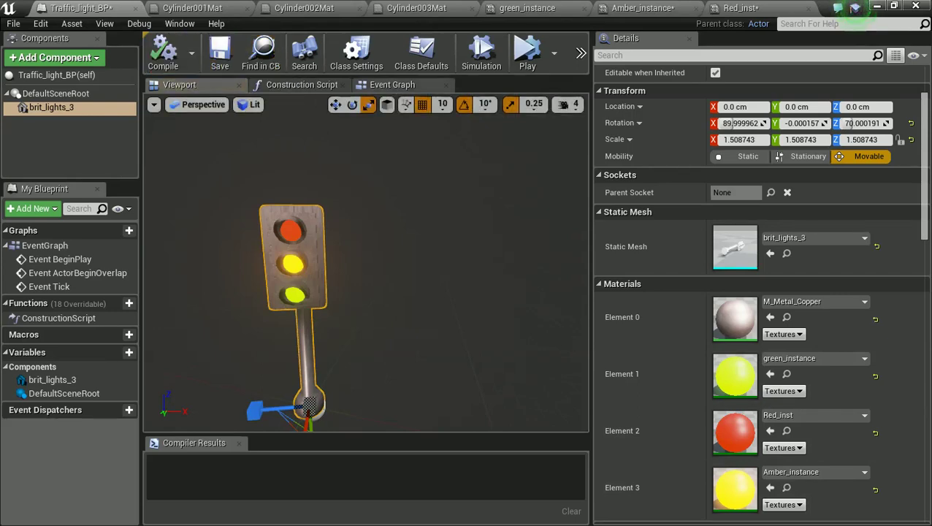
{"action": "left_click", "coordinate": [392, 83]}
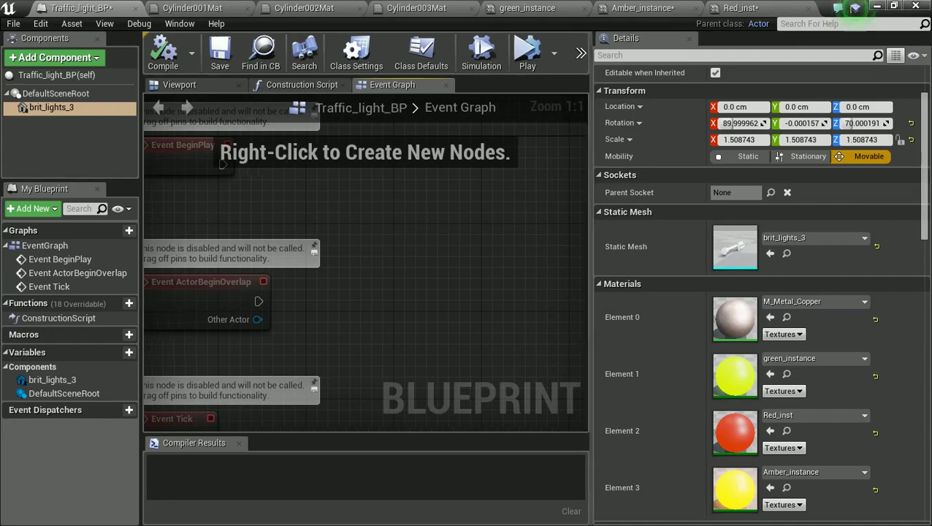
{"action": "left_click_drag", "start_coordinate": [590, 292], "coordinate": [685, 292]}
{"action": "right_click_drag", "start_coordinate": [454, 230], "coordinate": [492, 276]}
{"action": "right_click", "coordinate": [482, 249]}
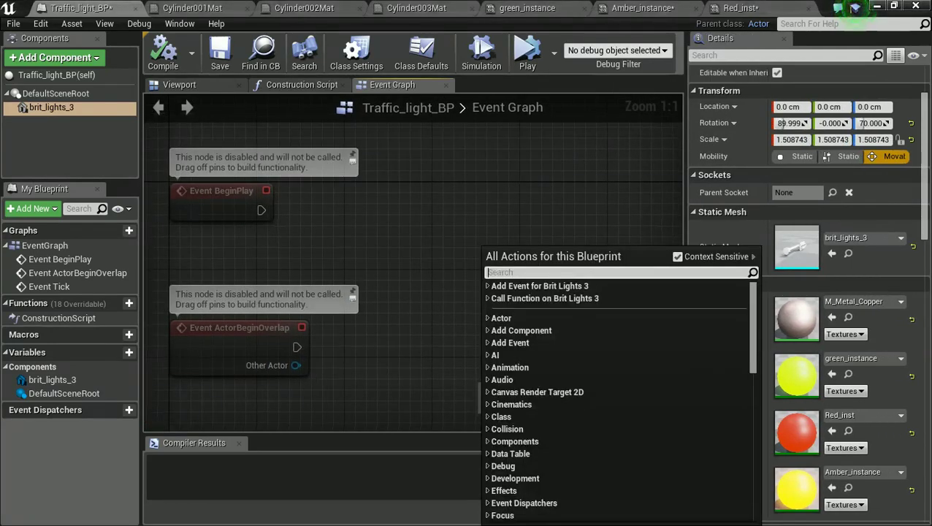
{"action": "type", "text": "time"}
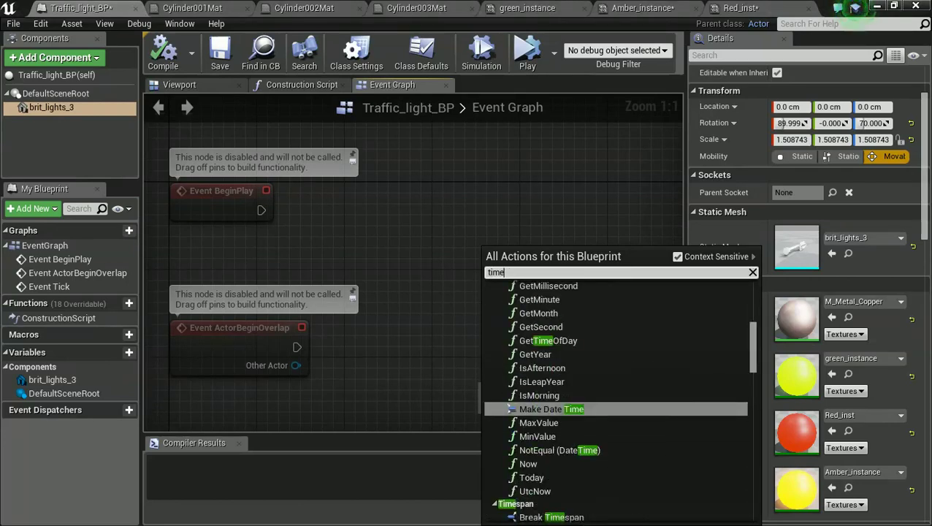
{"action": "type", "text": "lin"}
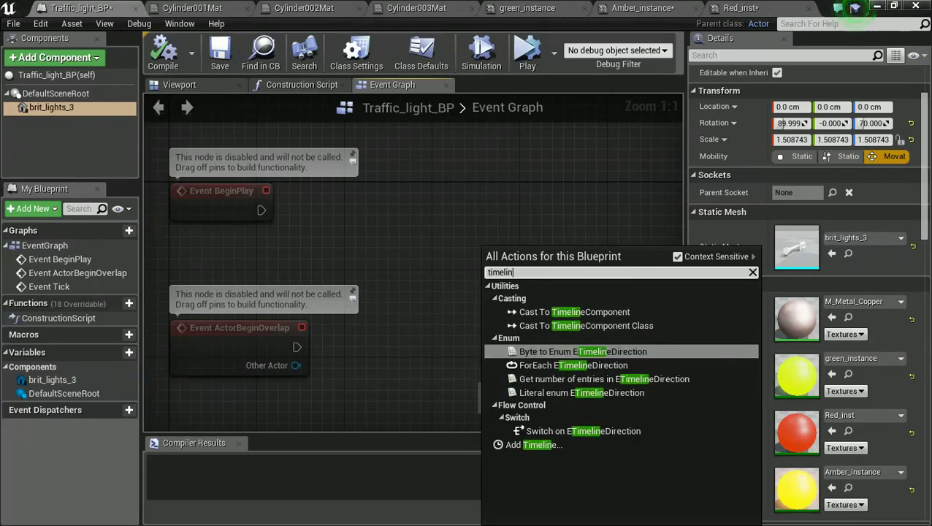
{"action": "left_click", "coordinate": [535, 443]}
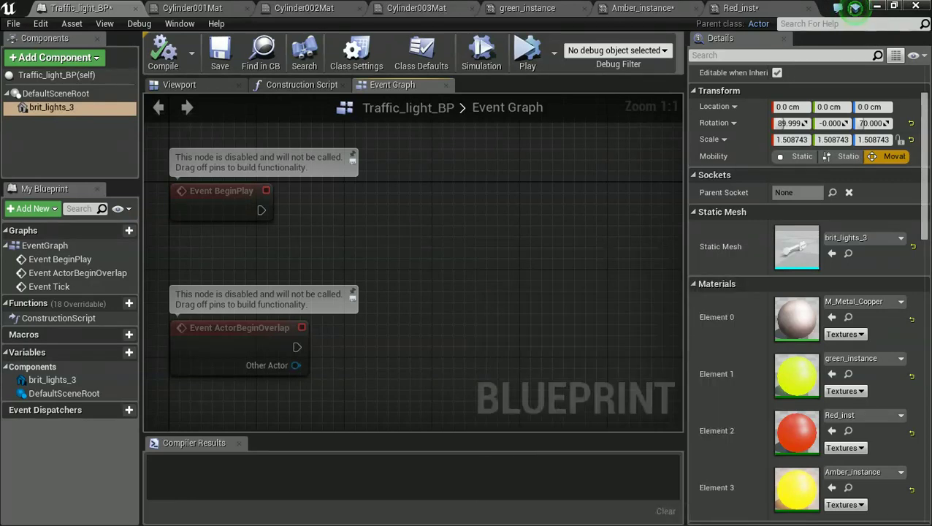
Step: Move the Timeline_0 node closer to Event BeginPlay and connect Event BeginPlay's execution output to the timeline's Play input
{"action": "double_click", "coordinate": [568, 269]}
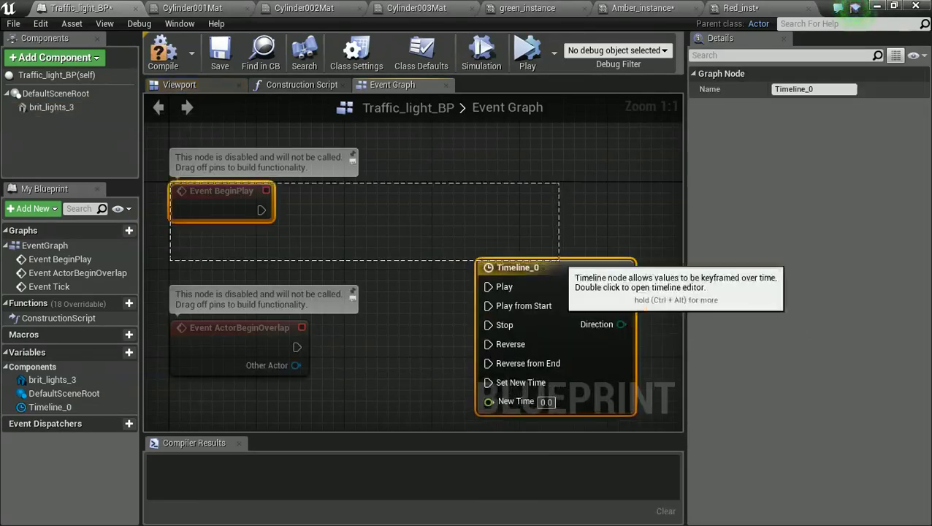
{"action": "left_click_drag", "start_coordinate": [559, 260], "coordinate": [529, 242]}
{"action": "left_click", "coordinate": [575, 249]}
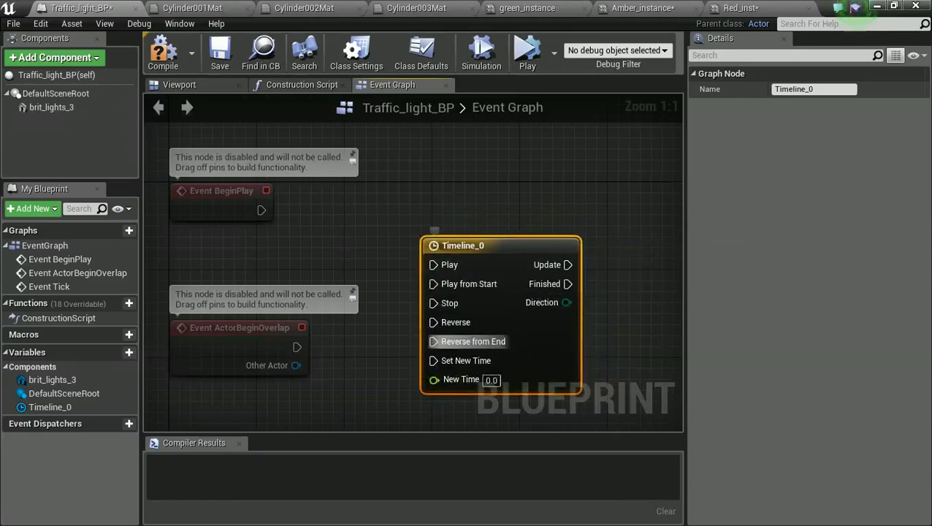
{"action": "left_click_drag", "start_coordinate": [434, 264], "coordinate": [261, 211]}
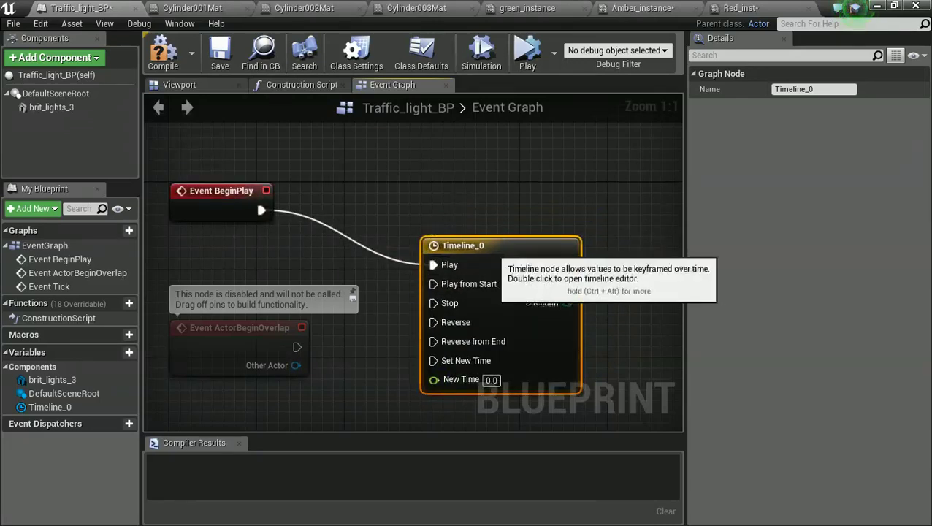
Step: Open Timeline_0 for editing and add a float track for the red light
{"action": "double_click", "coordinate": [62, 406]}
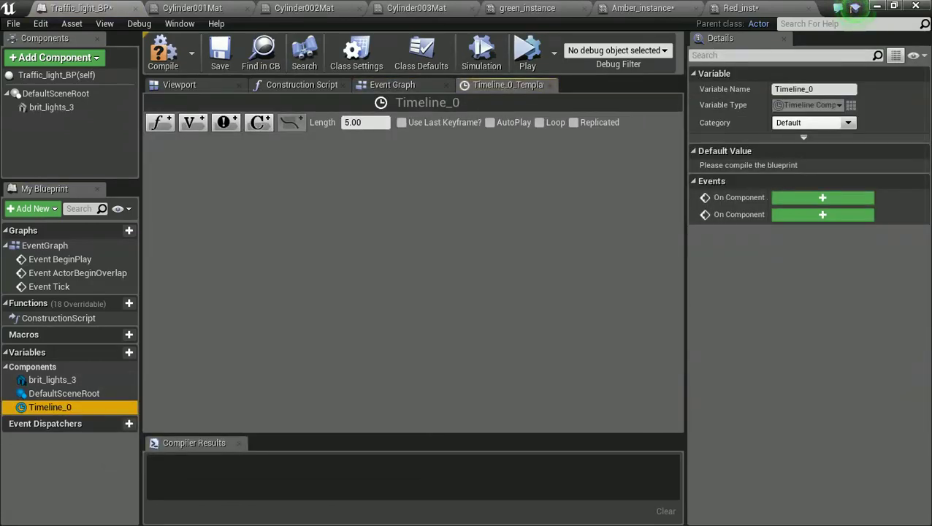
{"action": "left_click", "coordinate": [160, 122]}
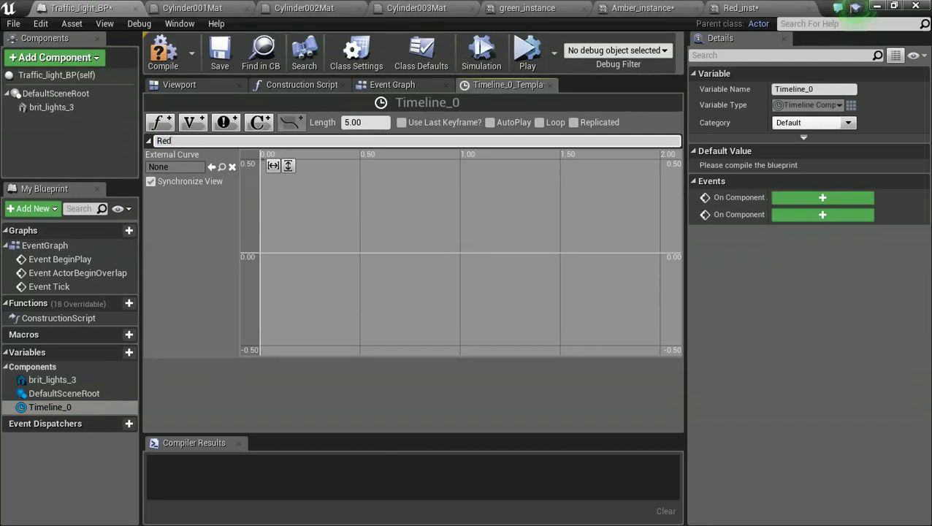
{"action": "key", "text": "Return"}
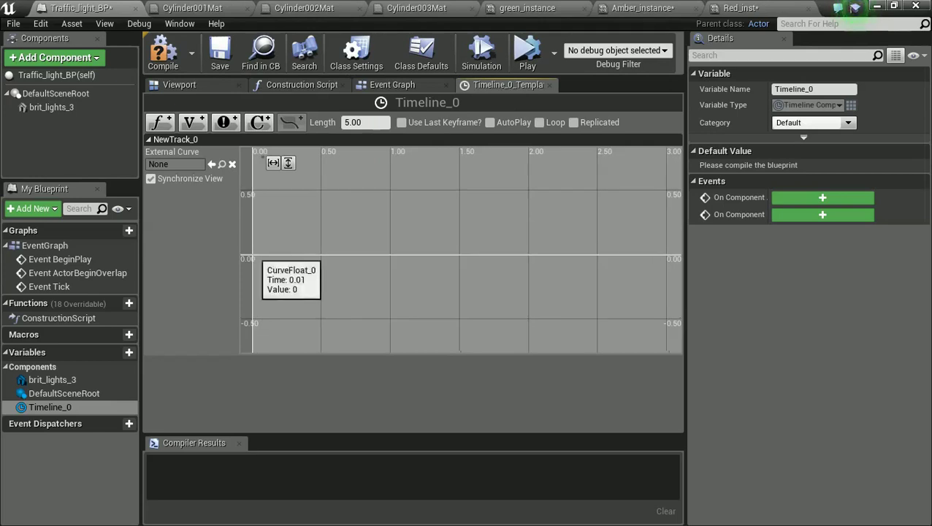
Step: Key the first track's curve to rise from 0 to about 0.67 at the start, hold until about 1.45, and drop to about 0 at 1.5
{"action": "left_click", "coordinate": [258, 254], "text": "shift"}
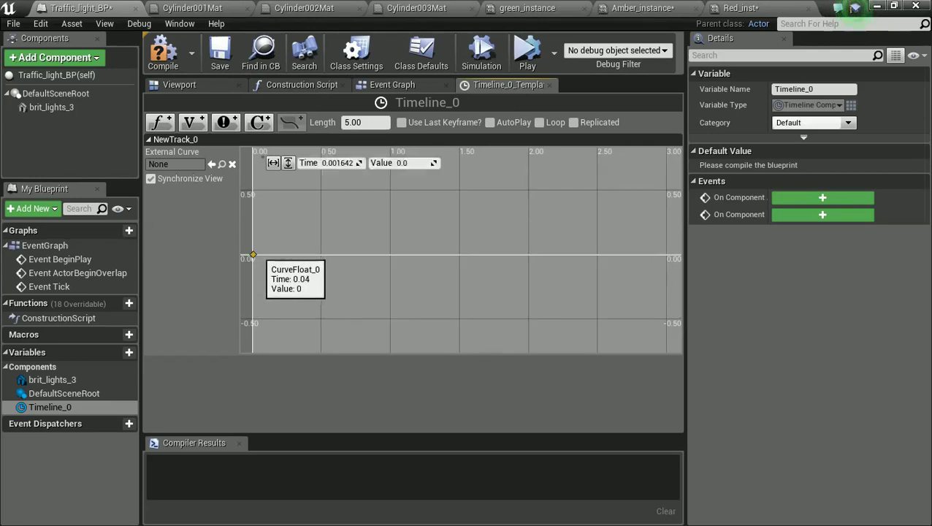
{"action": "left_click_drag", "start_coordinate": [258, 255], "coordinate": [254, 169]}
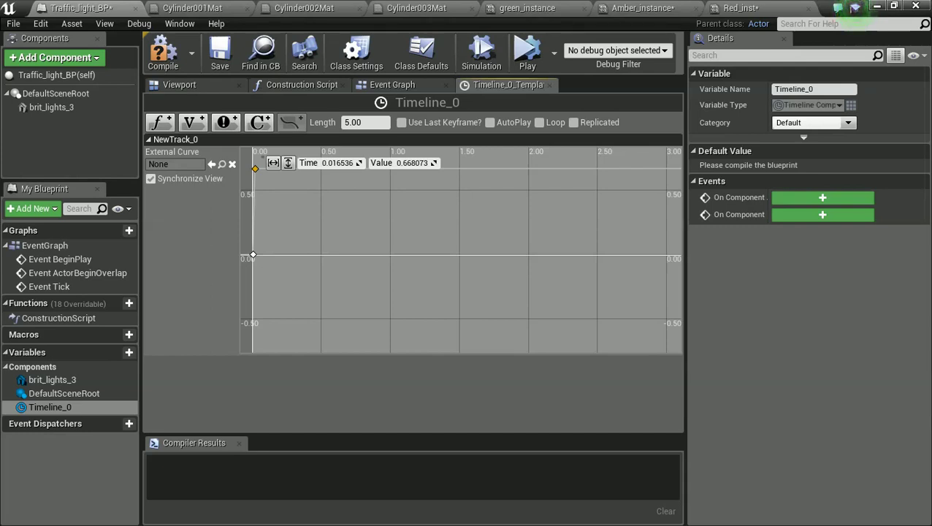
{"action": "mouse_move", "coordinate": [397, 170]}
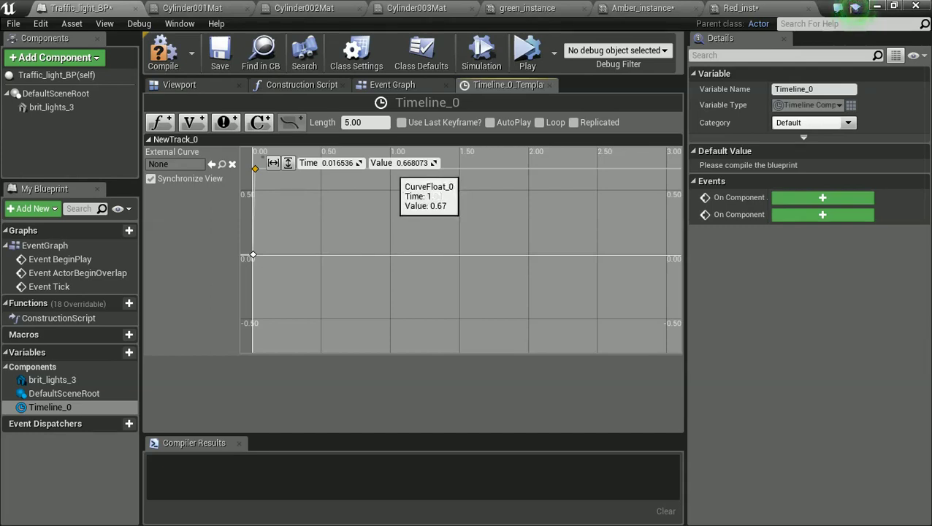
{"action": "left_click_drag", "start_coordinate": [392, 170], "coordinate": [395, 169]}
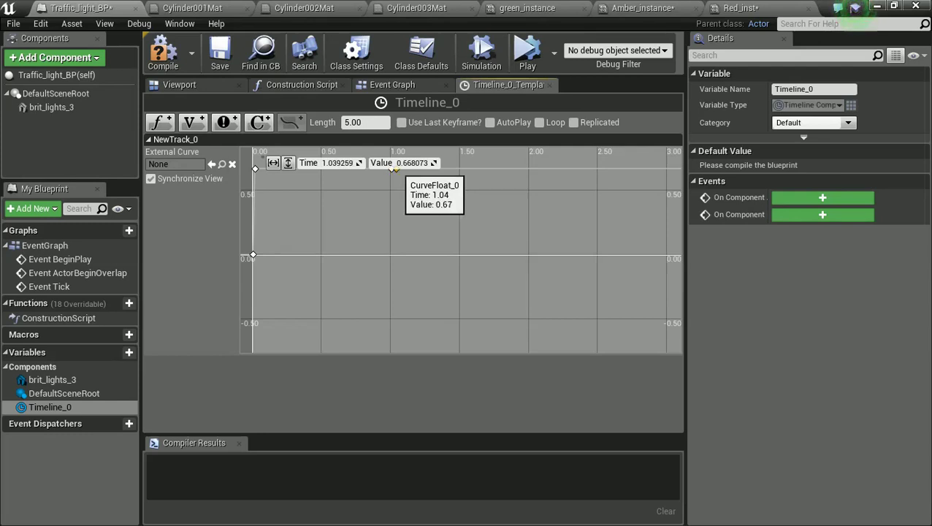
{"action": "left_click_drag", "start_coordinate": [396, 168], "coordinate": [459, 255]}
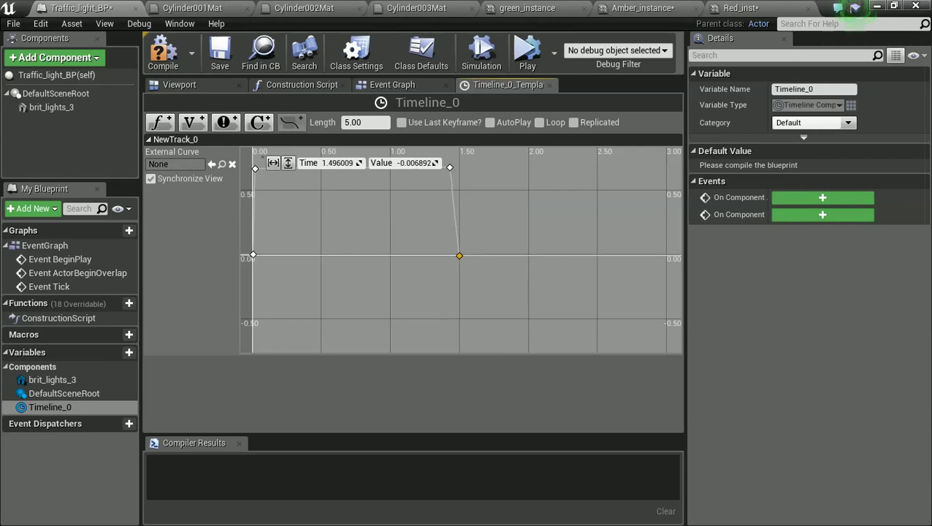
{"action": "left_click_drag", "start_coordinate": [449, 167], "coordinate": [452, 167]}
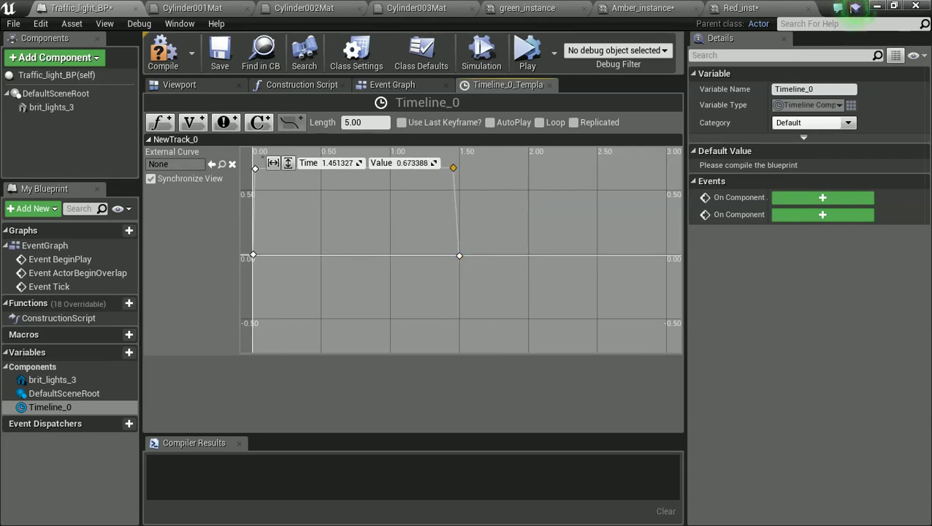
Step: Add a key near zero at about time 3.0 on the first track, and enable Loop and Use Last Keyframe for the timeline
{"action": "right_click_drag", "start_coordinate": [566, 257], "coordinate": [533, 254]}
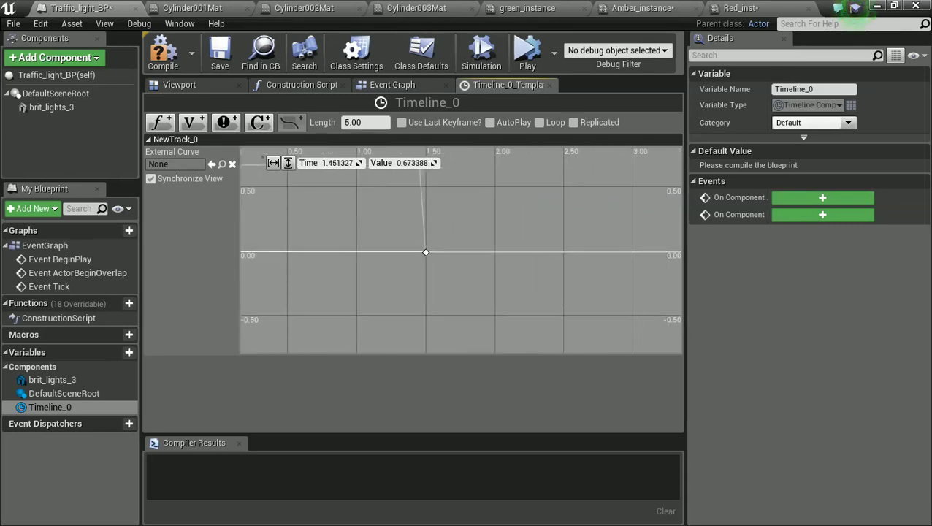
{"action": "left_click", "coordinate": [632, 252], "text": "shift"}
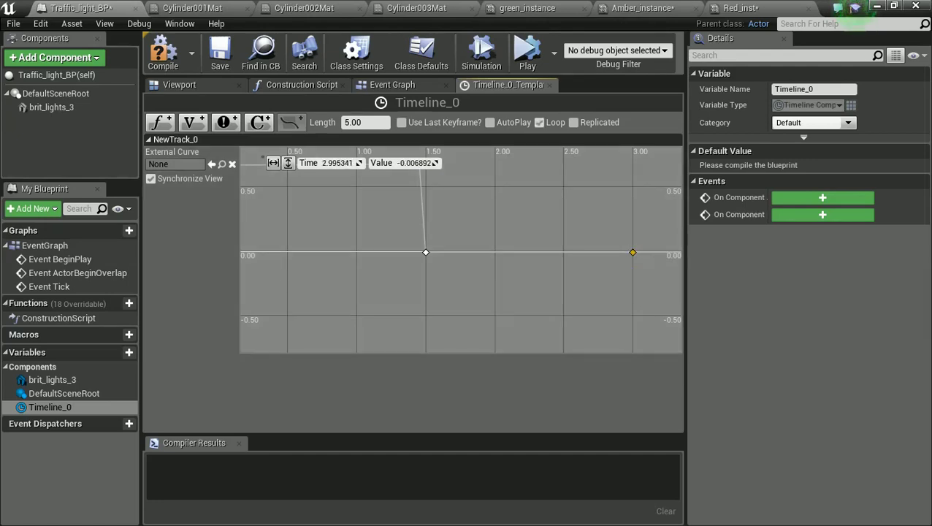
{"action": "left_click", "coordinate": [401, 122]}
{"action": "right_click_drag", "start_coordinate": [461, 250], "coordinate": [481, 258]}
{"action": "scroll", "coordinate": [461, 250], "scroll_direction": "down", "scroll_amount": 1}
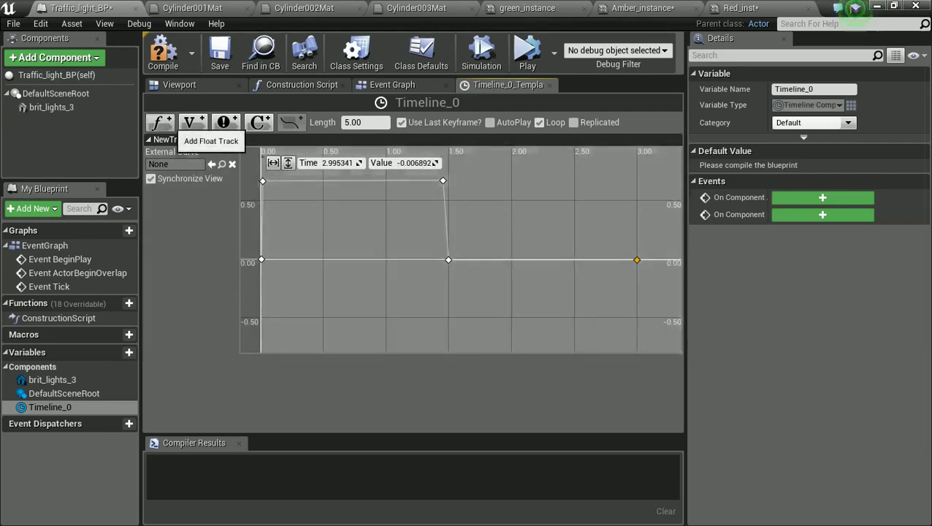
Step: Add a second float track named Amber to Timeline_0
{"action": "left_click", "coordinate": [159, 122]}
{"action": "type", "text": "Amb"}
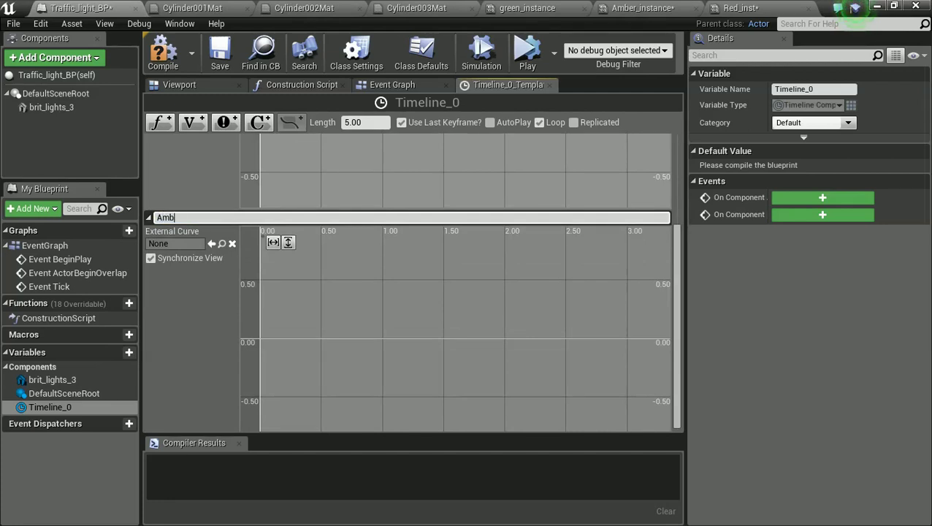
{"action": "type", "text": "er"}
{"action": "key", "text": "Return"}
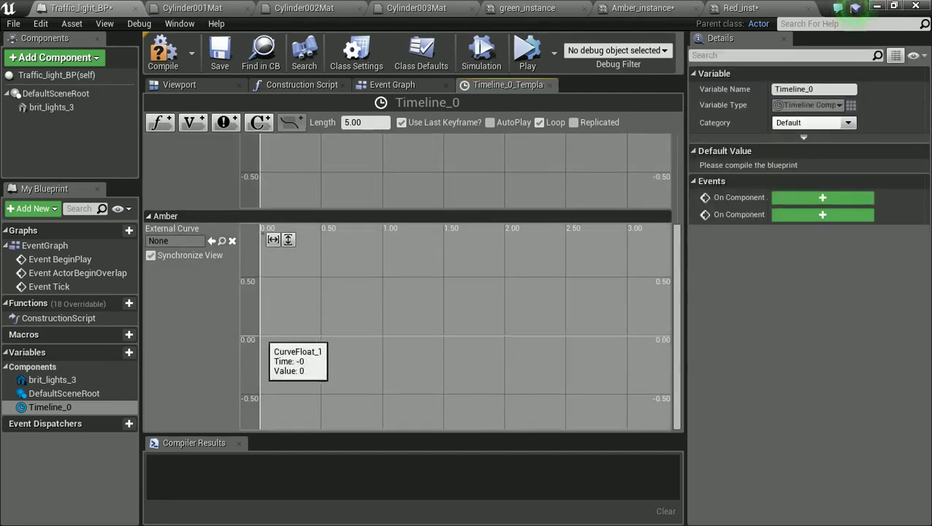
Step: Key the Amber curve at 0 from the start until about time 0.99, with a rise to about 0.72 at time 1.0
{"action": "left_click", "coordinate": [261, 336], "text": "shift"}
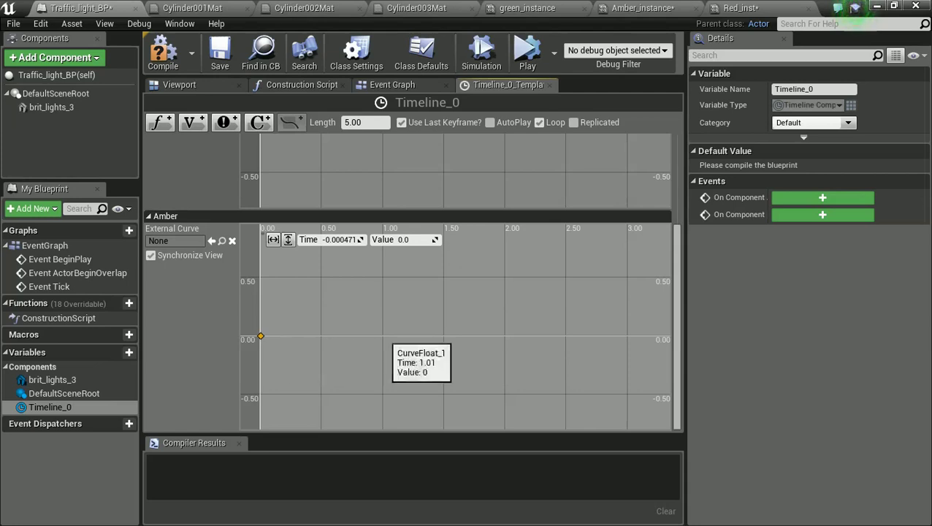
{"action": "left_click", "coordinate": [378, 336], "text": "shift"}
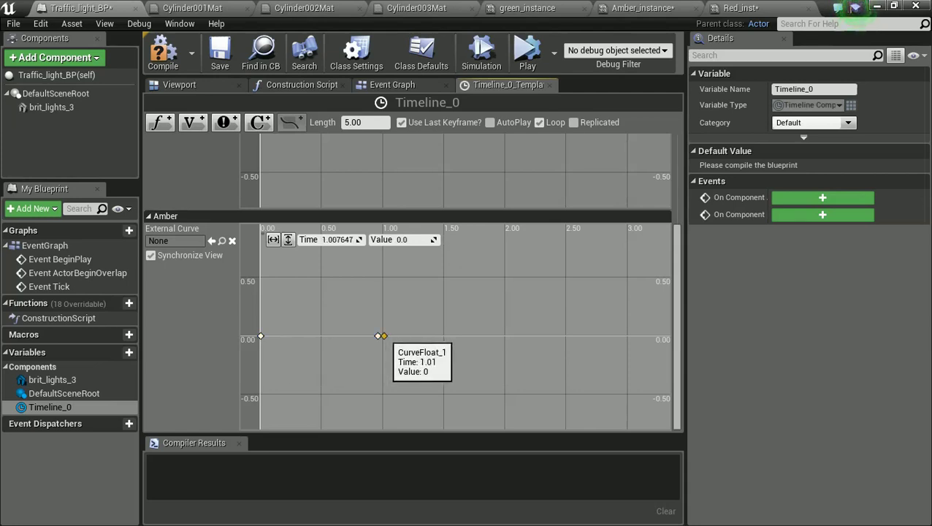
{"action": "left_click", "coordinate": [386, 275], "text": "shift"}
{"action": "left_click_drag", "start_coordinate": [386, 275], "coordinate": [382, 252]}
{"action": "left_click_drag", "start_coordinate": [377, 335], "coordinate": [380, 336]}
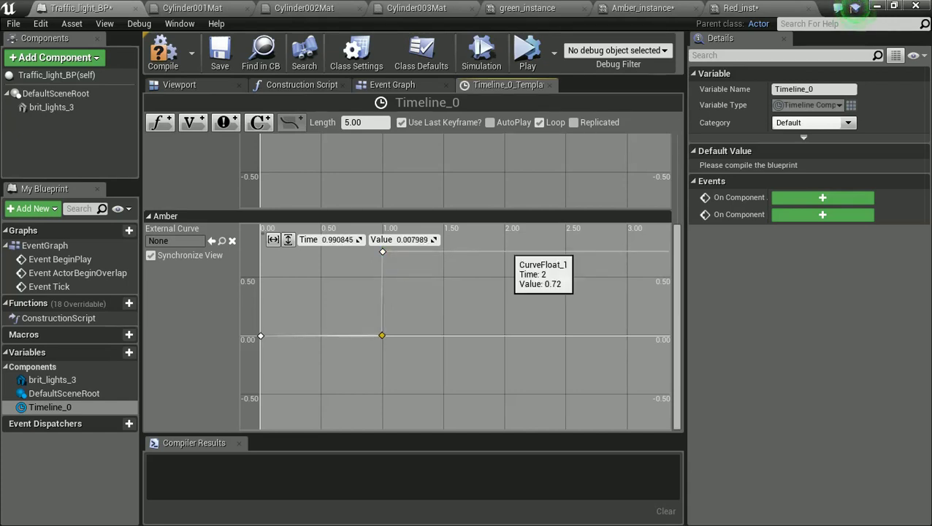
Step: Hold the Amber curve at about 0.72 until just before time 2, drop it to about 0 at 1.98, and add a closing key at about 3.0
{"action": "left_click", "coordinate": [499, 251], "text": "shift"}
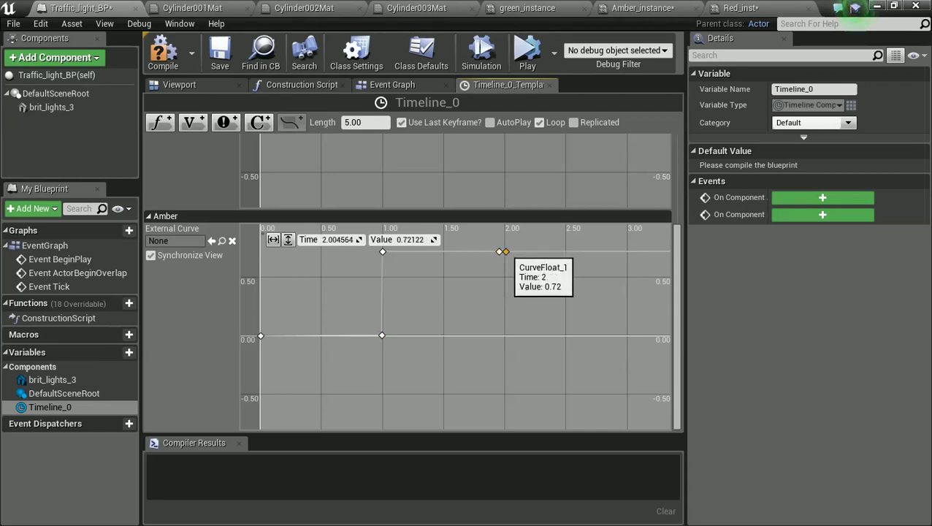
{"action": "left_click_drag", "start_coordinate": [498, 251], "coordinate": [503, 336]}
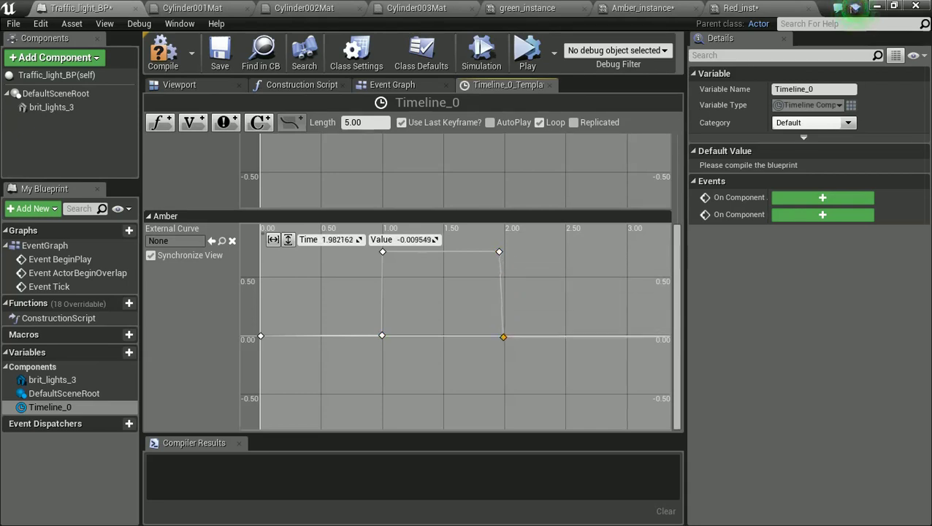
{"action": "left_click", "coordinate": [627, 336], "text": "shift"}
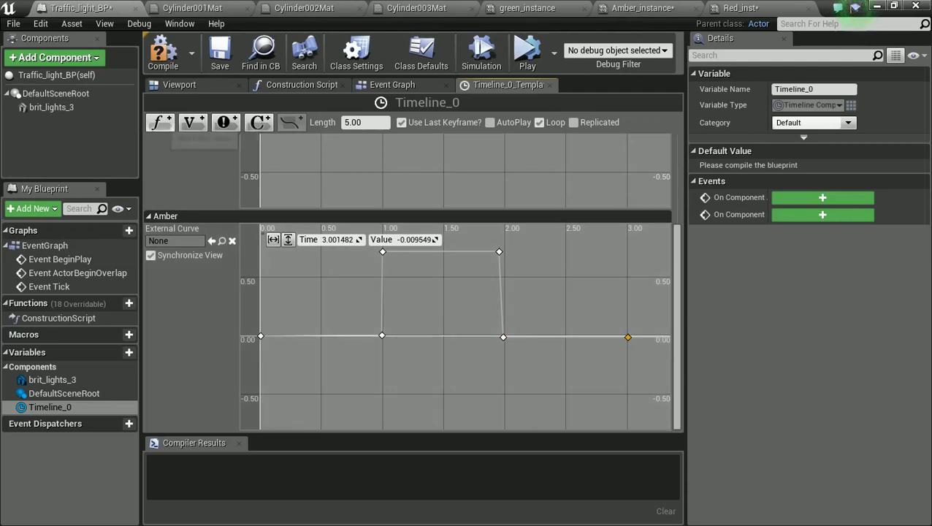
Step: Add a float track named green and key its curve at 0 until about time 1.97, rising to about 0.81 at 1.99
{"action": "left_click", "coordinate": [161, 123]}
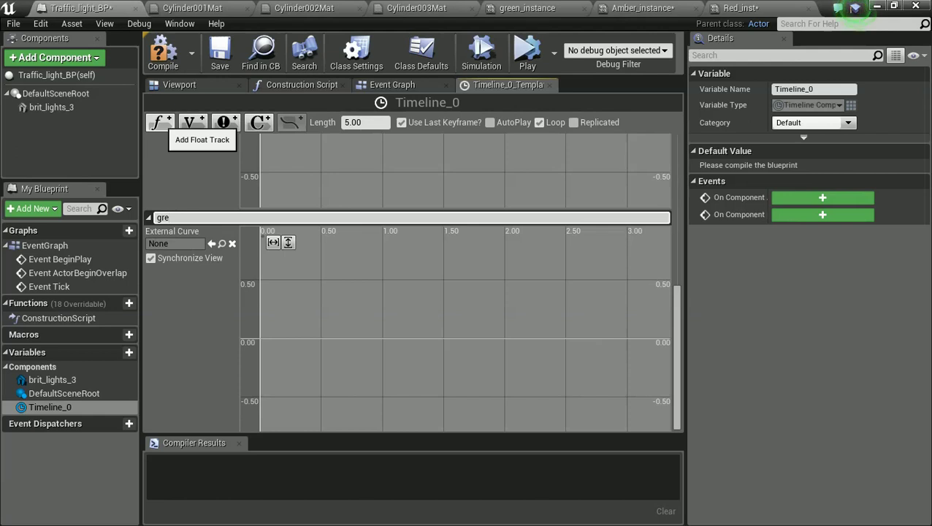
{"action": "key", "text": "Return"}
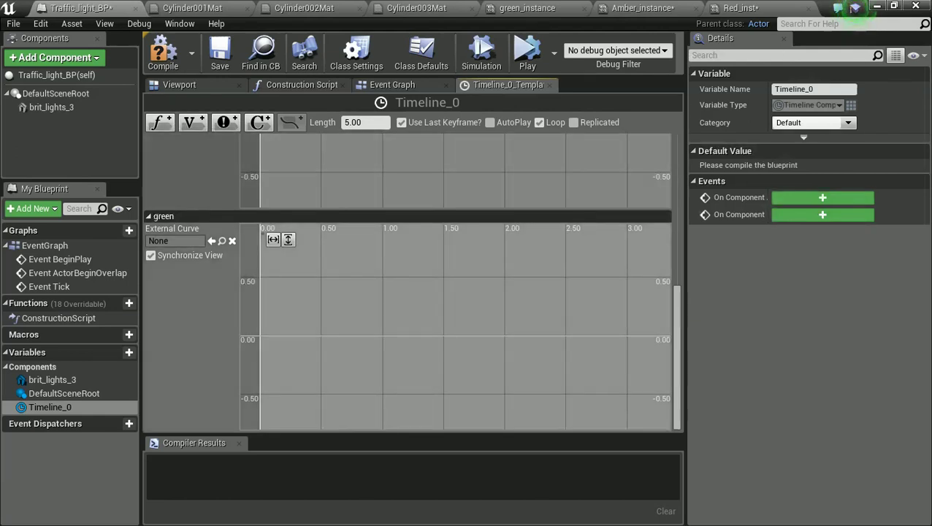
{"action": "left_click", "coordinate": [260, 336], "text": "shift"}
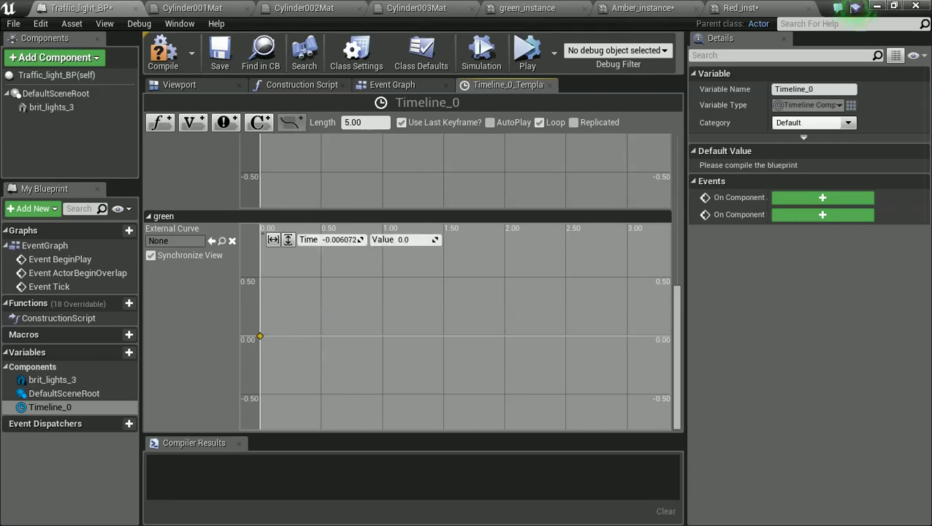
{"action": "left_click", "coordinate": [500, 336], "text": "shift"}
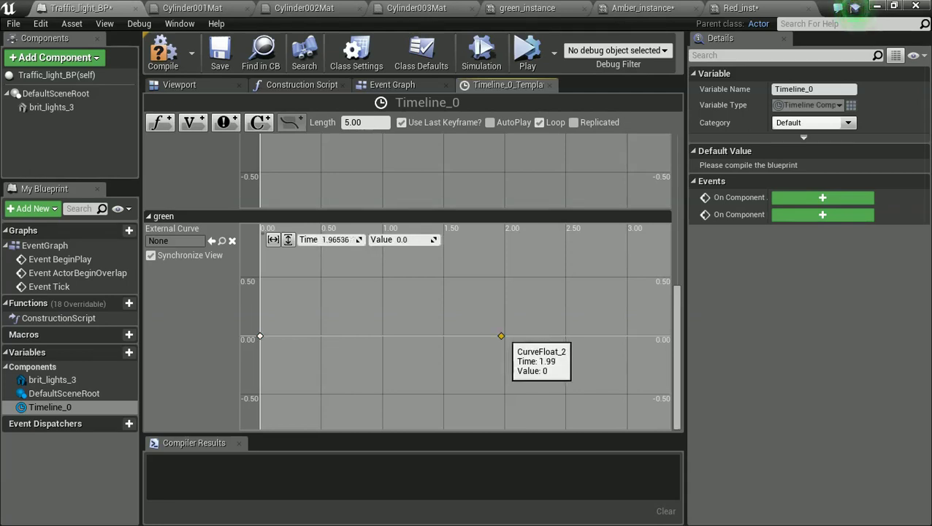
{"action": "left_click_drag", "start_coordinate": [501, 336], "coordinate": [505, 336]}
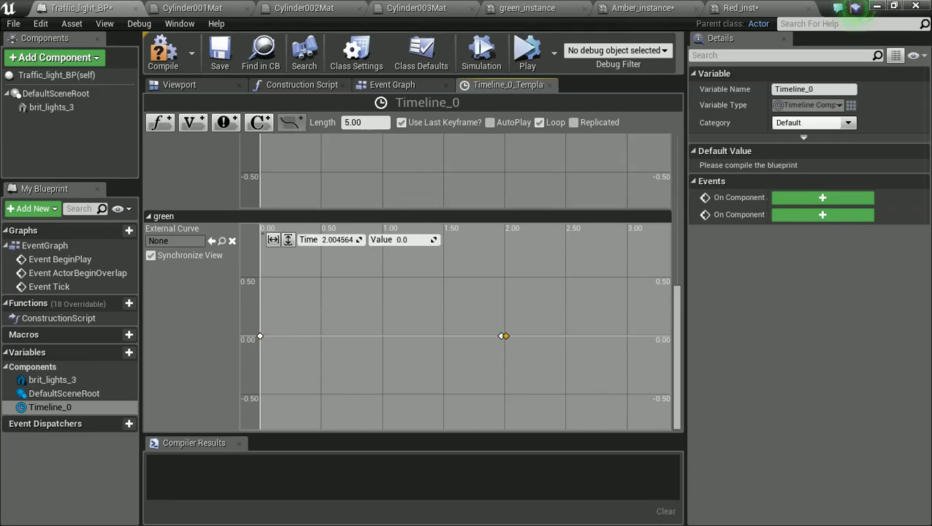
{"action": "left_click_drag", "start_coordinate": [504, 336], "coordinate": [504, 241]}
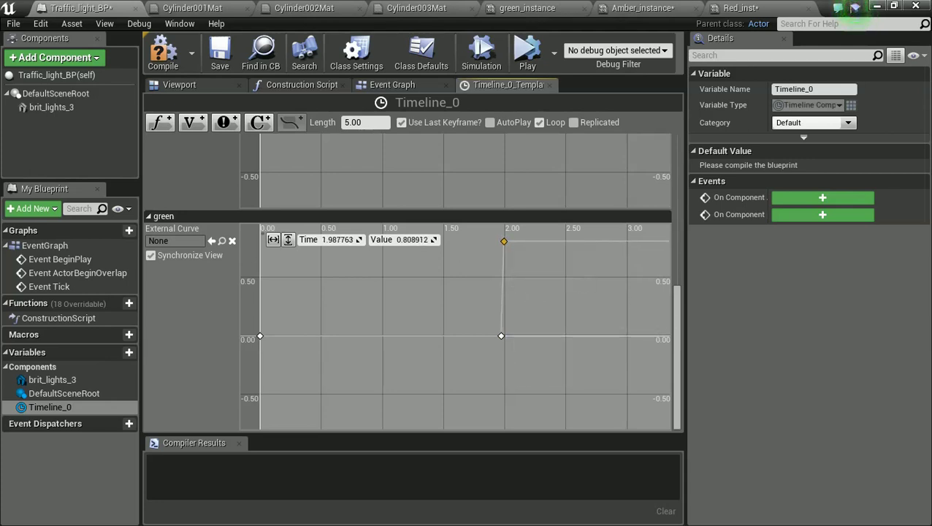
Step: Hold the green curve at about 0.8 until time 2.99, drop it to about 0 at 3.0, and compile the blueprint
{"action": "left_click", "coordinate": [625, 241], "text": "shift"}
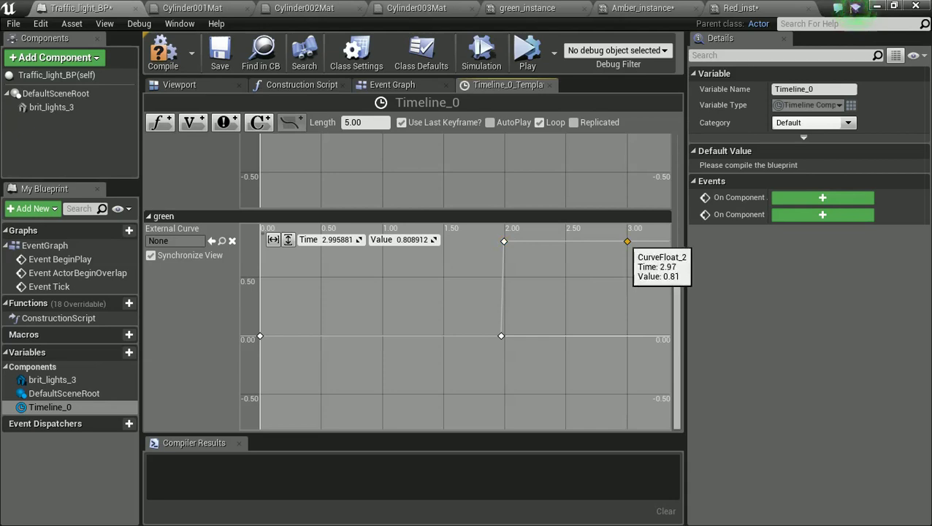
{"action": "left_click_drag", "start_coordinate": [624, 241], "coordinate": [622, 241]}
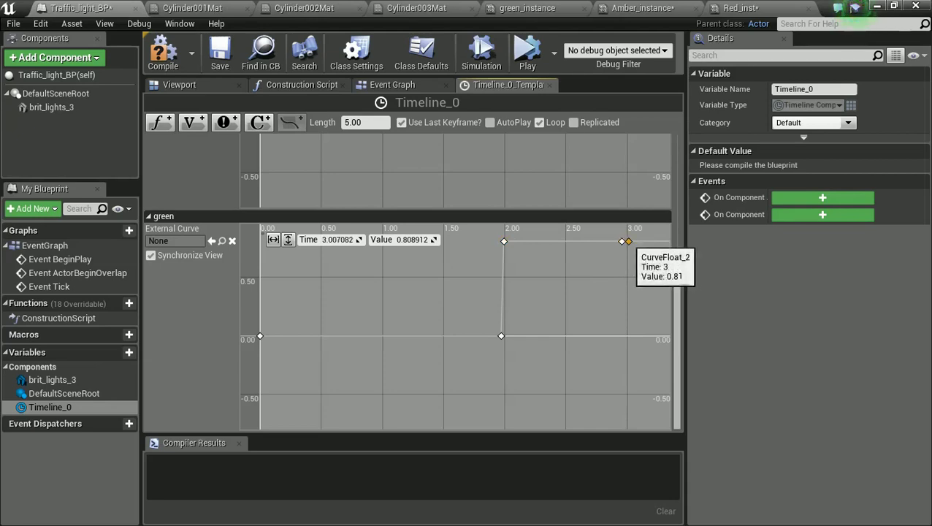
{"action": "left_click_drag", "start_coordinate": [628, 241], "coordinate": [626, 337]}
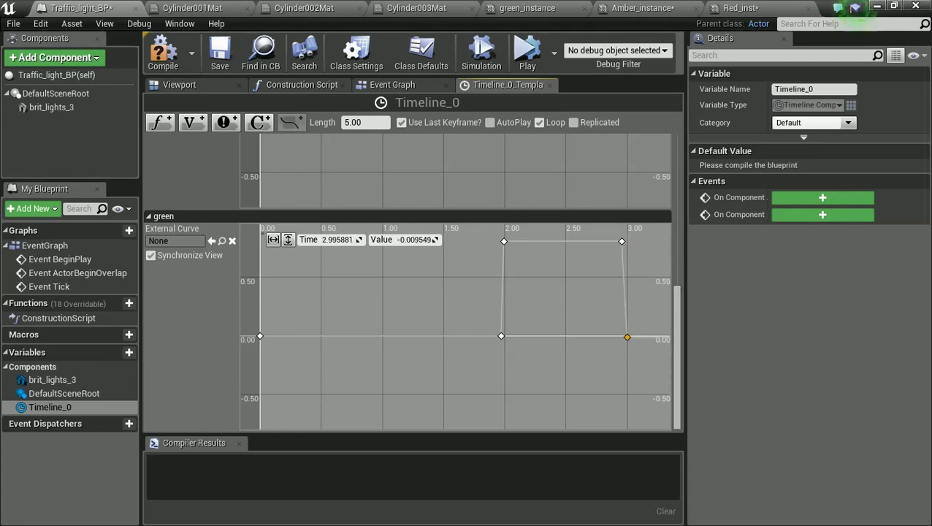
{"action": "left_click_drag", "start_coordinate": [621, 241], "coordinate": [627, 242]}
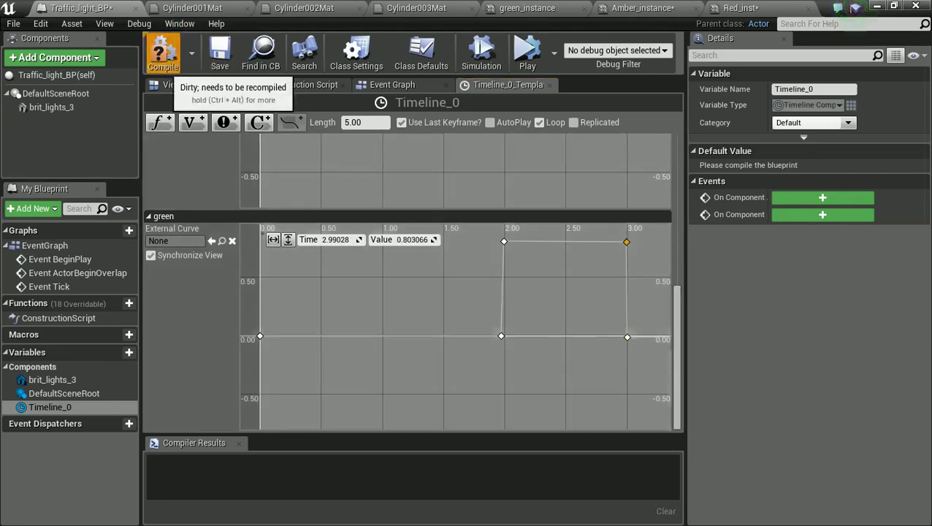
{"action": "left_click", "coordinate": [163, 54]}
Step: Add a Set Scalar Parameter Value on Materials (brit_lights_3) node to the event graph and place it with its target reference above the Timeline_0 outputs
{"action": "left_click", "coordinate": [392, 84]}
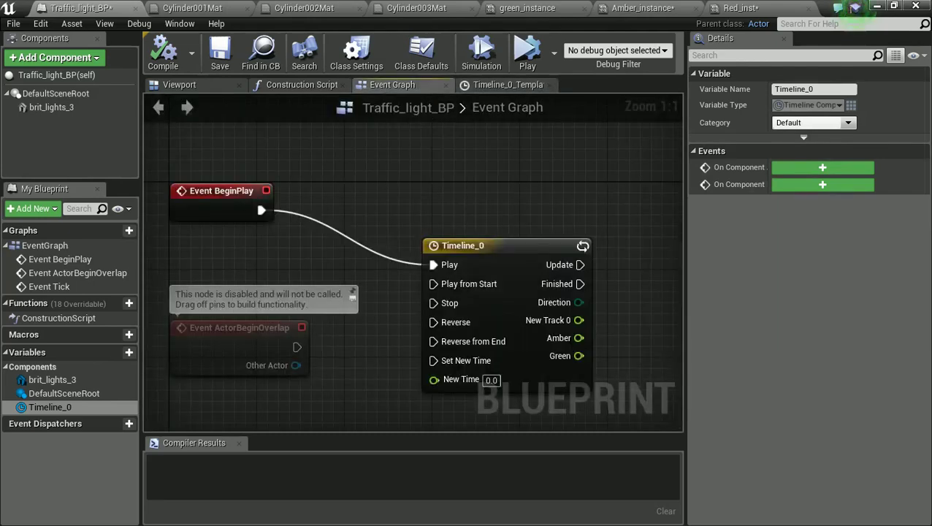
{"action": "right_click_drag", "start_coordinate": [511, 306], "coordinate": [405, 289]}
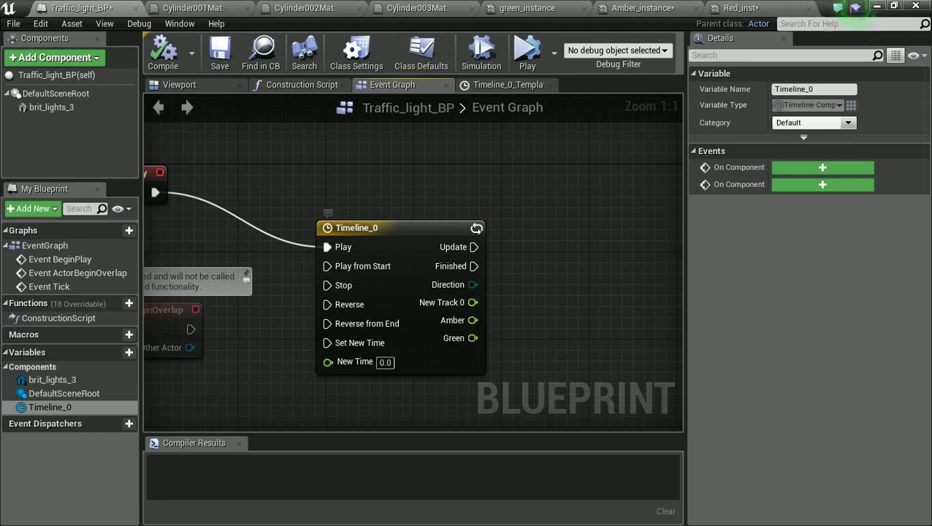
{"action": "right_click_drag", "start_coordinate": [541, 288], "coordinate": [488, 272]}
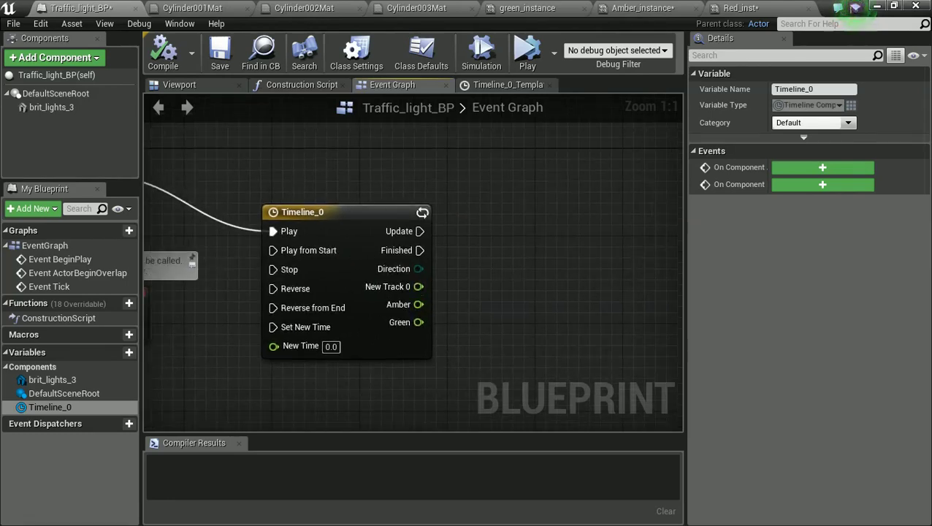
{"action": "right_click_drag", "start_coordinate": [528, 257], "coordinate": [488, 267]}
{"action": "right_click", "coordinate": [489, 249]}
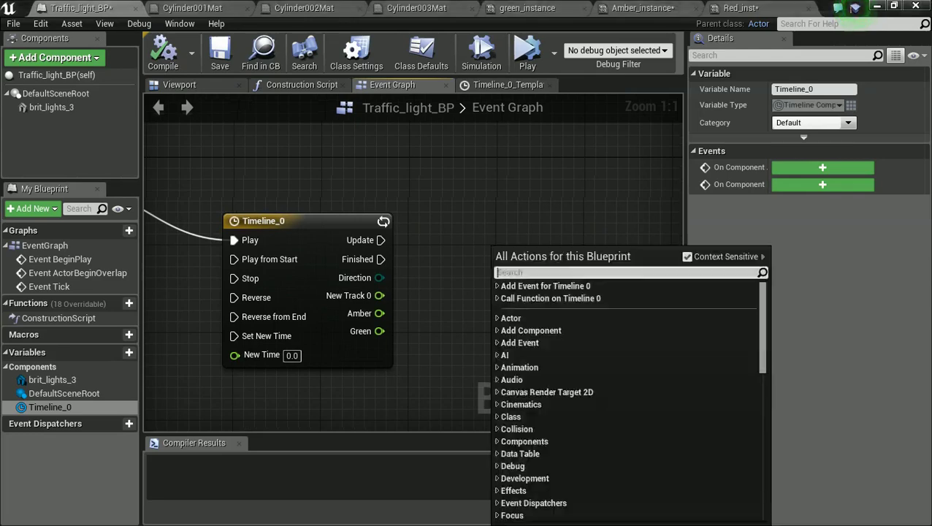
{"action": "type", "text": "sca"}
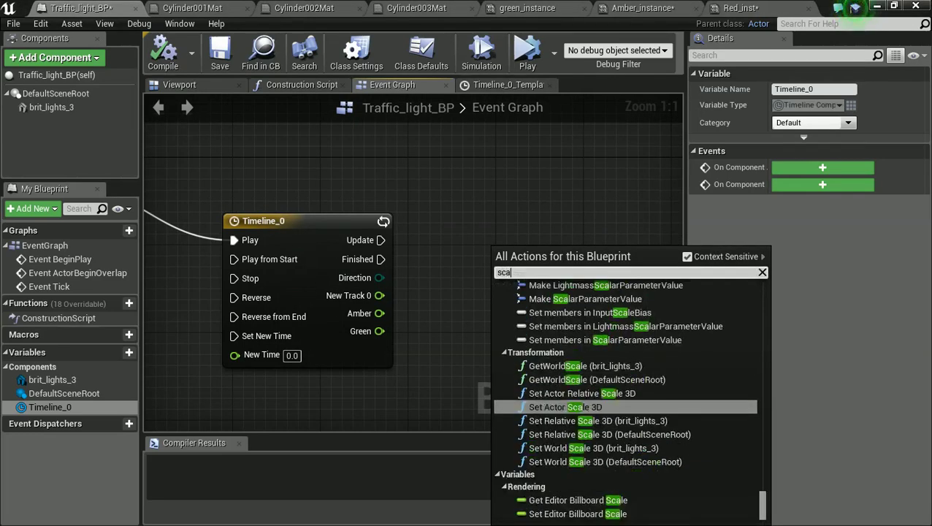
{"action": "type", "text": "l"}
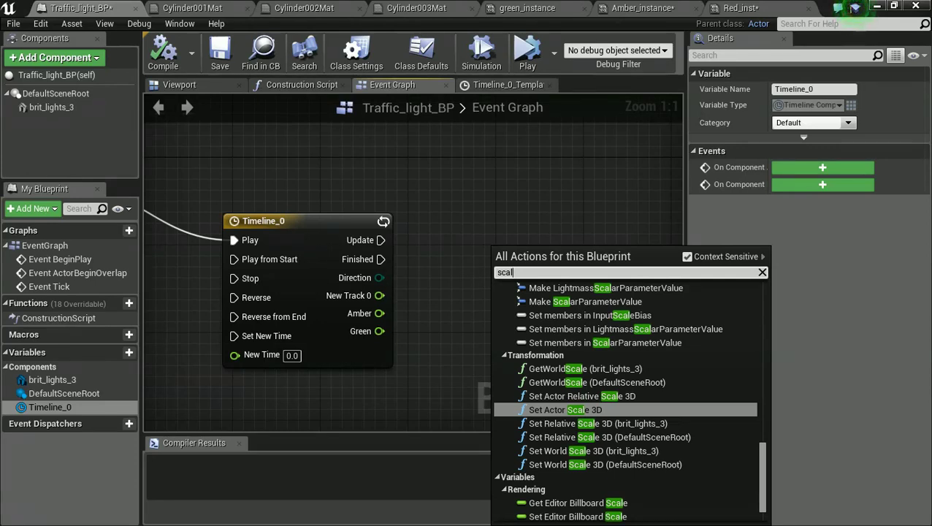
{"action": "type", "text": "ar"}
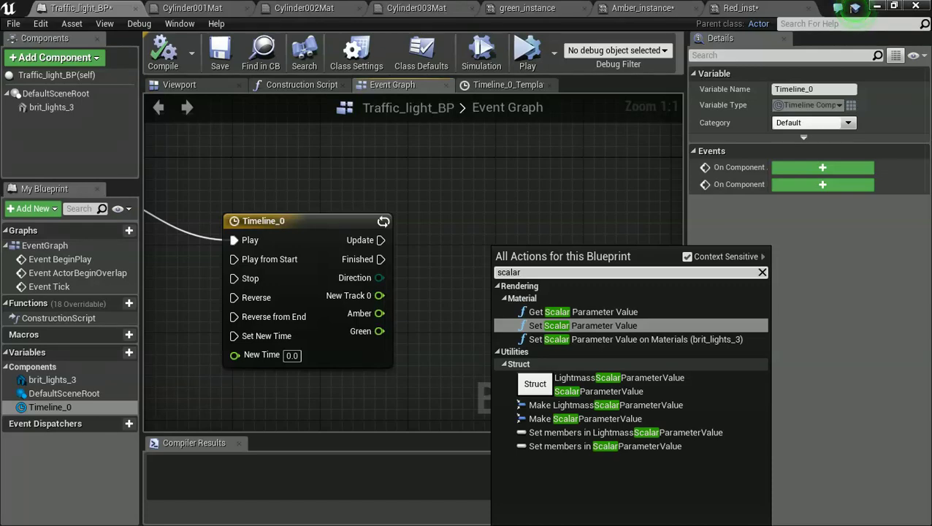
{"action": "left_click", "coordinate": [636, 339]}
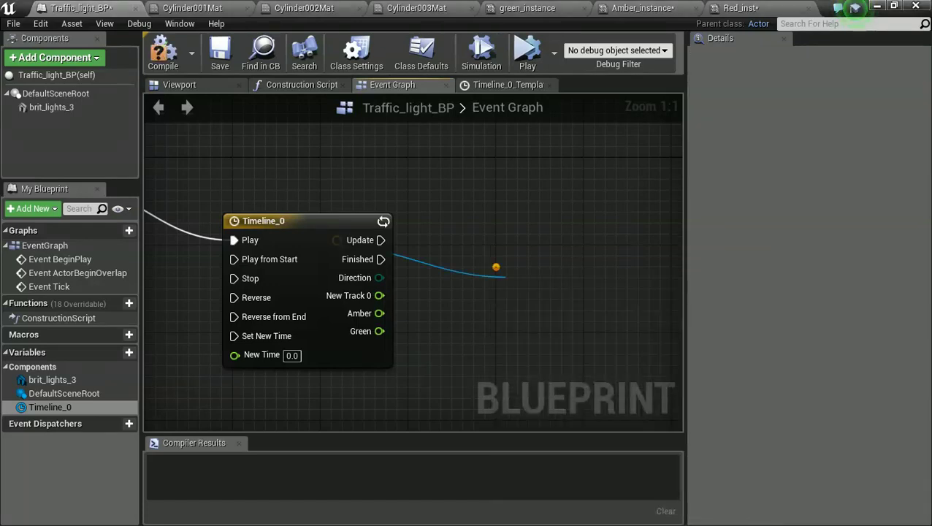
{"action": "right_click_drag", "start_coordinate": [557, 215], "coordinate": [483, 219]}
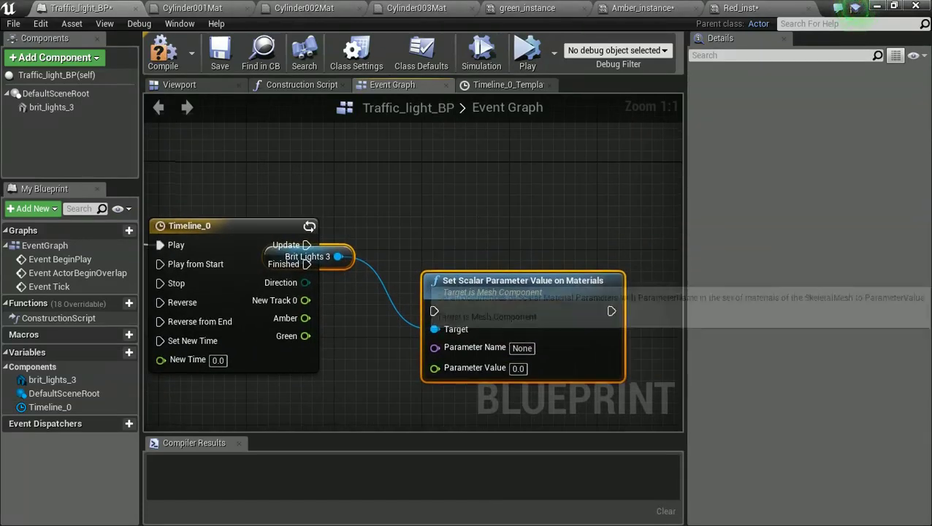
{"action": "left_click_drag", "start_coordinate": [485, 278], "coordinate": [506, 202]}
{"action": "left_click_drag", "start_coordinate": [445, 204], "coordinate": [434, 182]}
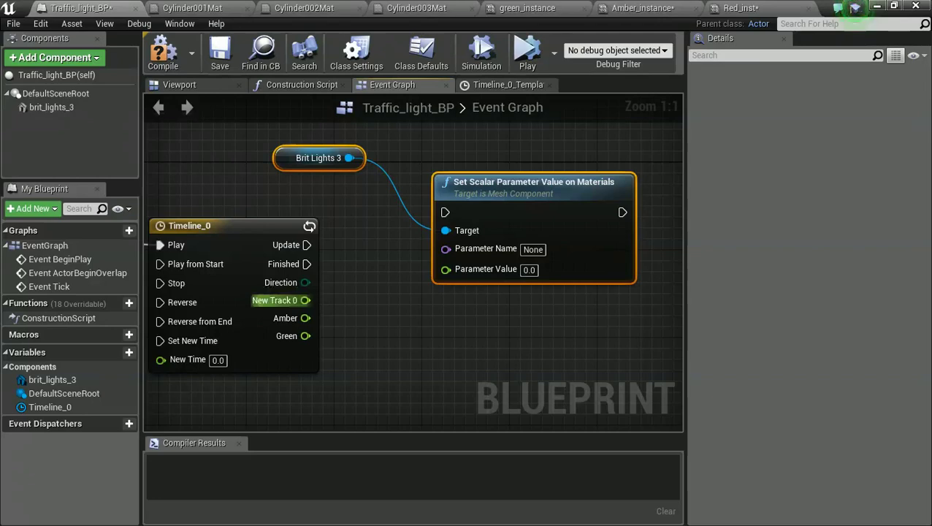
Step: Multiply New Track 0 by 800 with a float * float node and connect the result to the scalar node's Parameter Value
{"action": "left_click_drag", "start_coordinate": [305, 300], "coordinate": [363, 337]}
{"action": "left_click", "coordinate": [357, 343]}
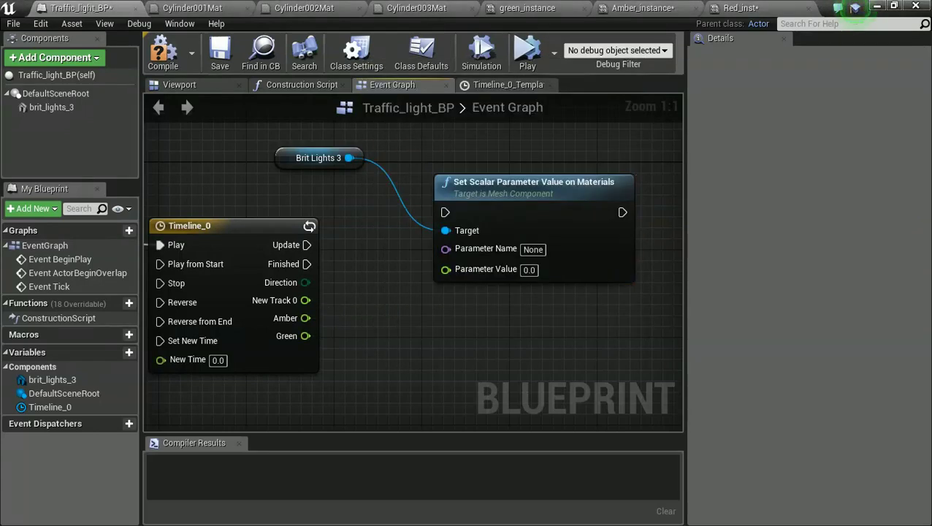
{"action": "right_click", "coordinate": [395, 341]}
{"action": "type", "text": "float"}
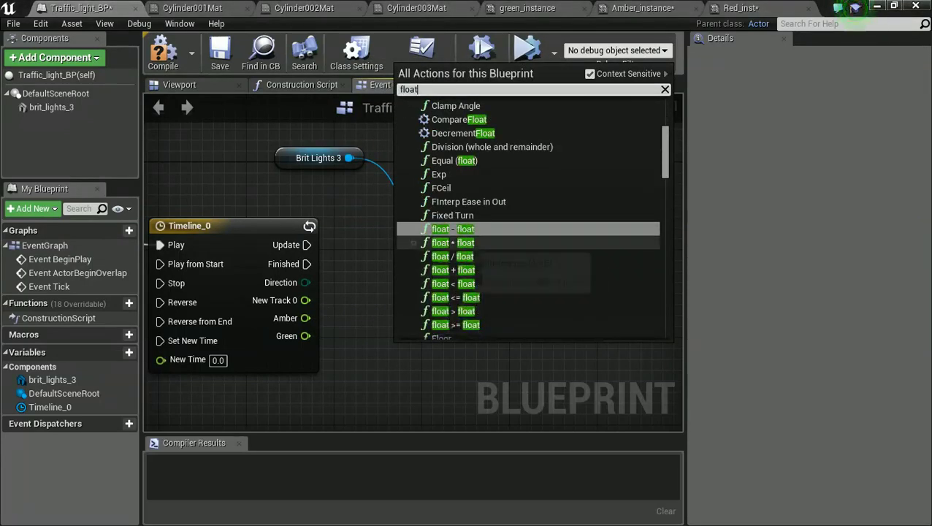
{"action": "left_click", "coordinate": [452, 242]}
{"action": "left_click", "coordinate": [424, 381]}
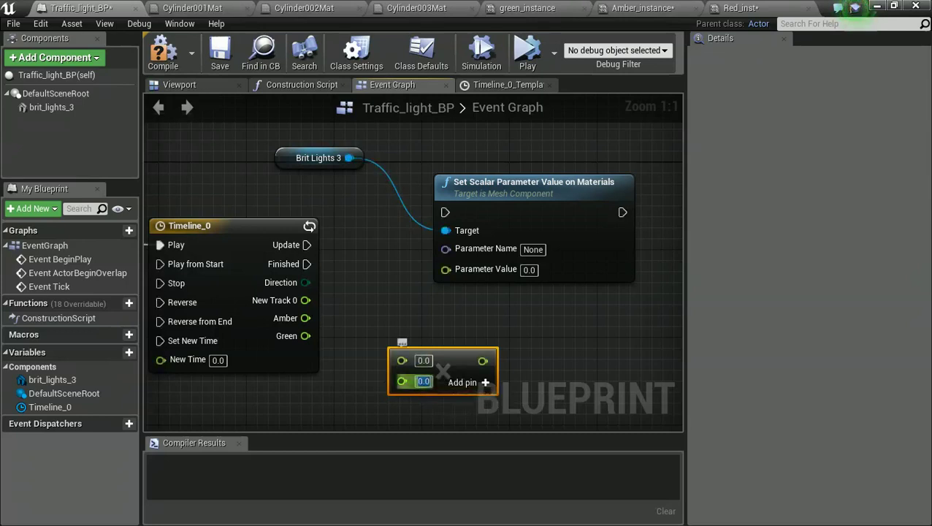
{"action": "type", "text": "800"}
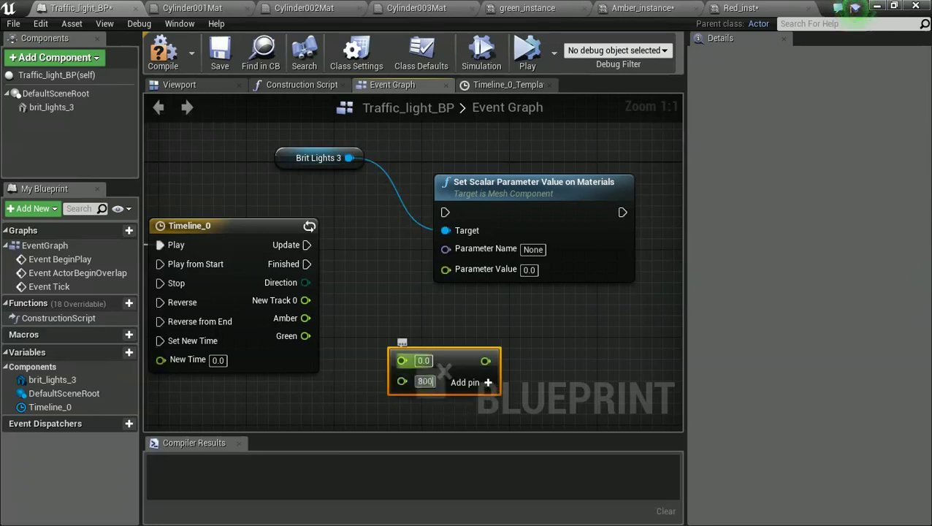
{"action": "left_click_drag", "start_coordinate": [401, 360], "coordinate": [305, 300]}
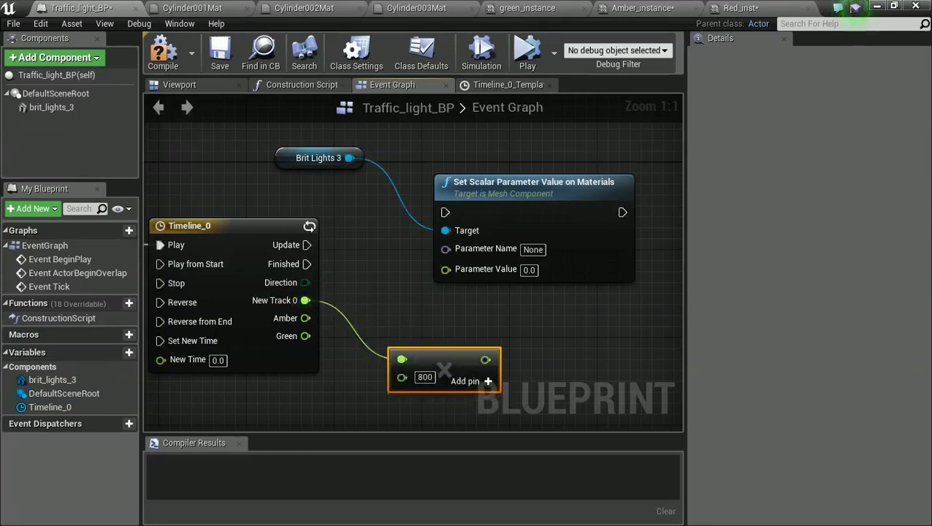
{"action": "left_click_drag", "start_coordinate": [486, 360], "coordinate": [445, 268]}
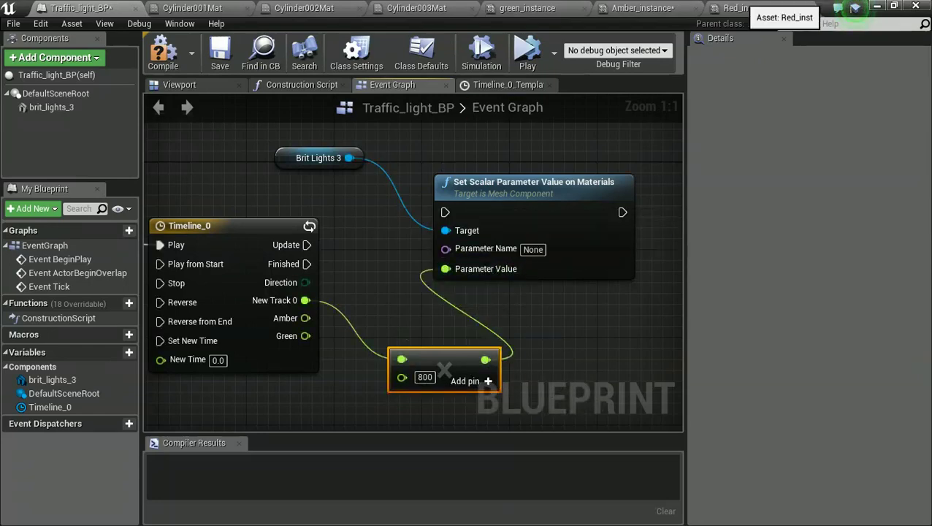
Step: Check the scalar parameter's name in Red_inst and enter rede as the Parameter Name of the Set Scalar Parameter Value on Materials node
{"action": "left_click", "coordinate": [740, 8]}
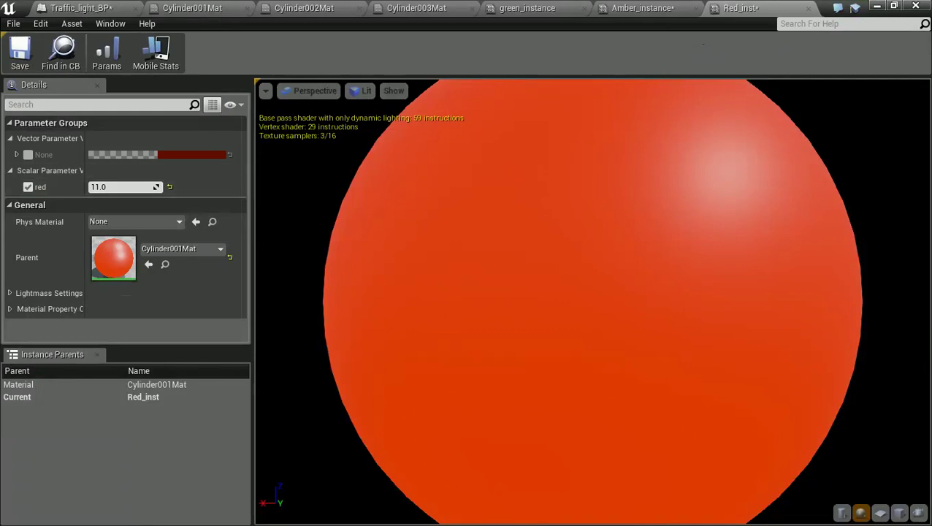
{"action": "left_click", "coordinate": [102, 8]}
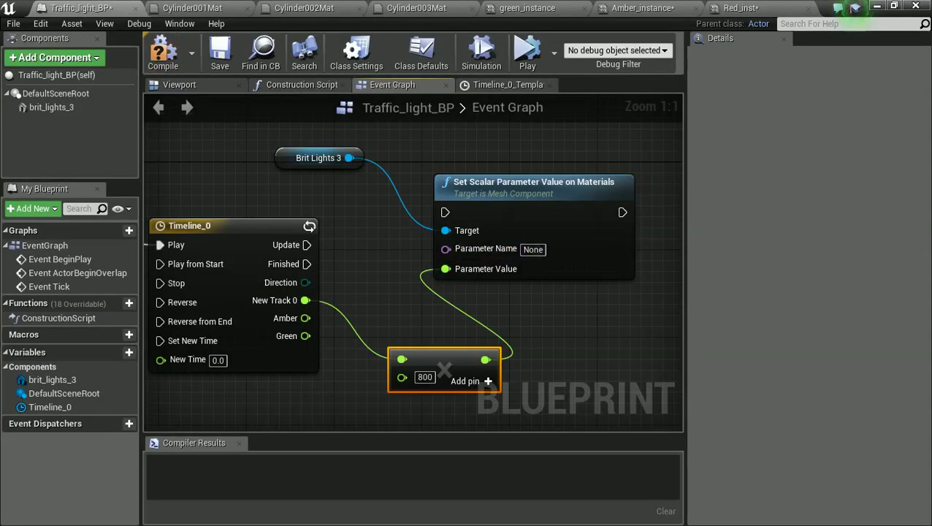
{"action": "left_click", "coordinate": [532, 249]}
{"action": "type", "text": "rede"}
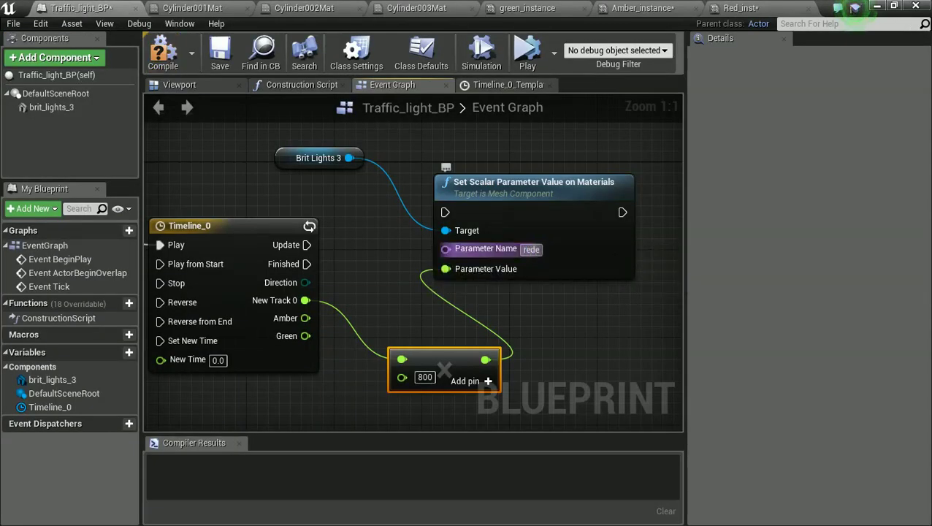
{"action": "left_click", "coordinate": [450, 169]}
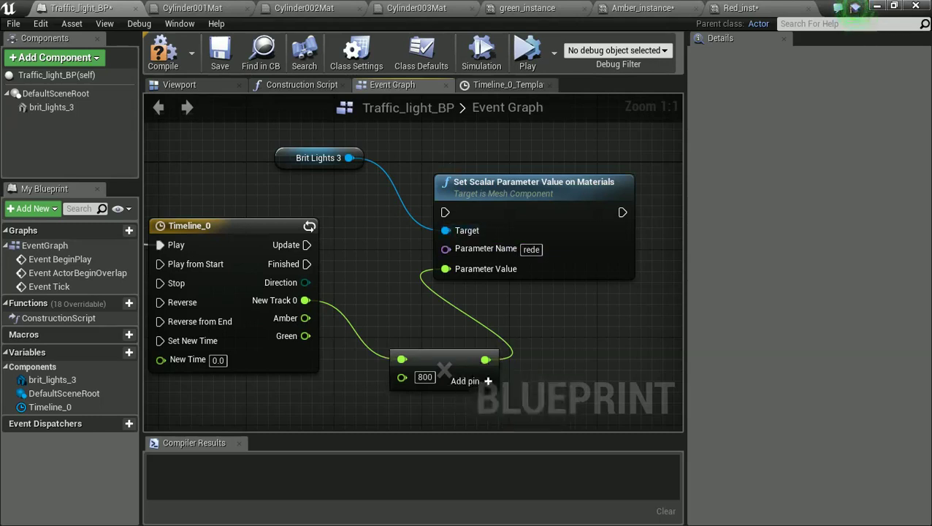
Step: Review the keys of the NewTrack_0 and Amber curves in Timeline_0
{"action": "left_click", "coordinate": [504, 85]}
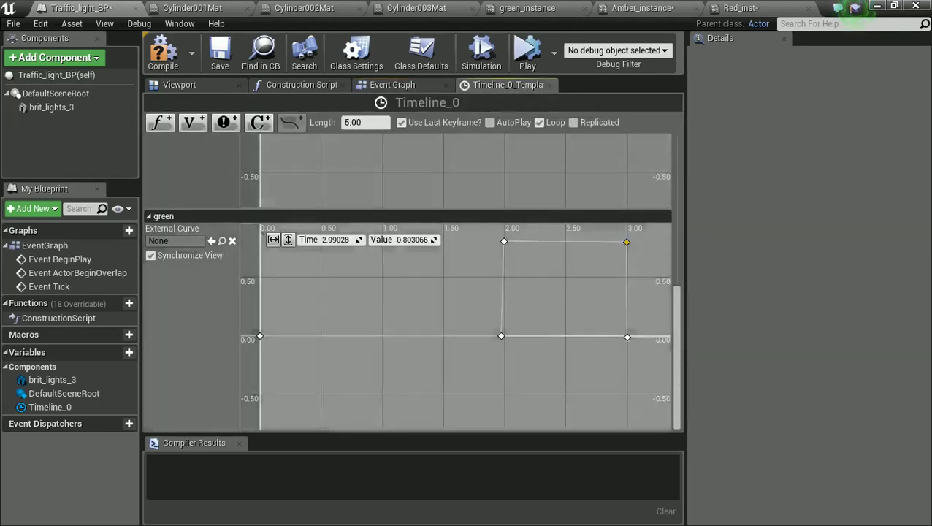
{"action": "scroll", "coordinate": [455, 327], "scroll_direction": "down", "scroll_amount": 7}
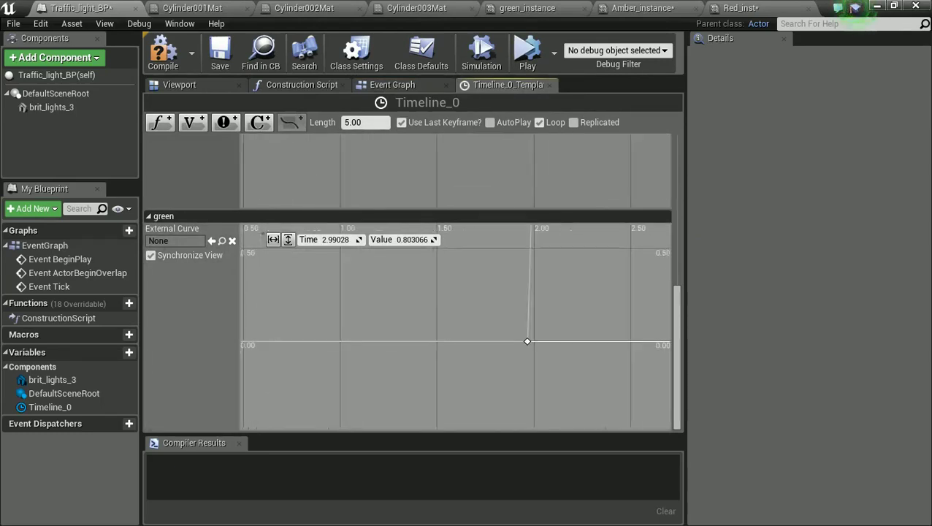
{"action": "scroll", "coordinate": [411, 281], "scroll_direction": "up", "scroll_amount": 5}
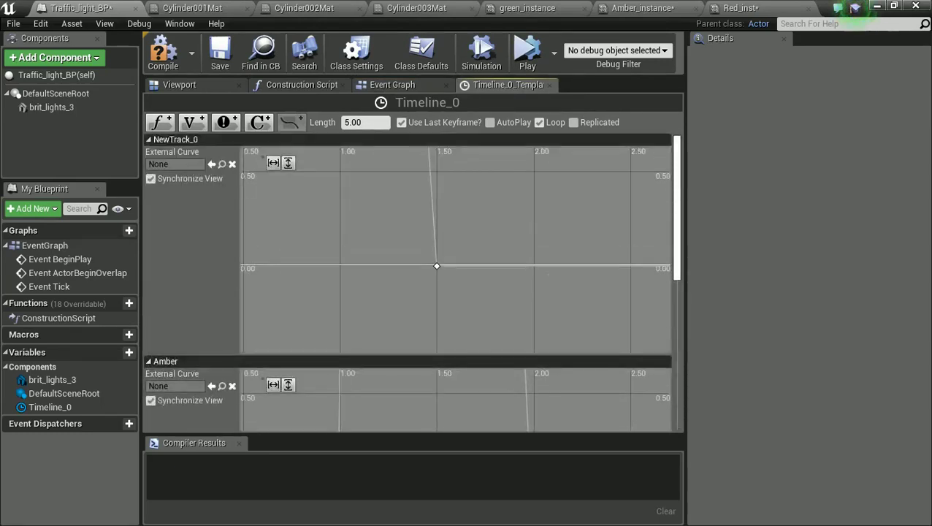
{"action": "scroll", "coordinate": [499, 249], "scroll_direction": "down", "scroll_amount": 2}
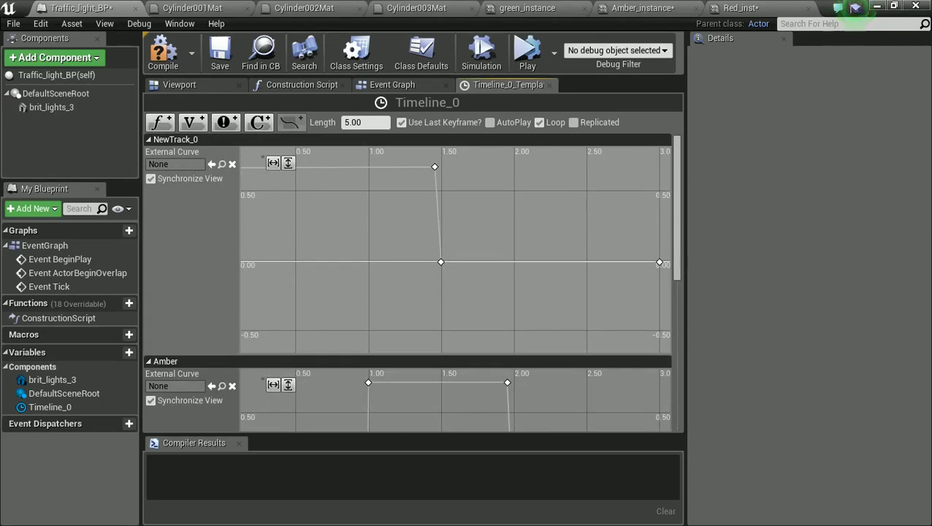
{"action": "scroll", "coordinate": [456, 250], "scroll_direction": "down", "scroll_amount": 1}
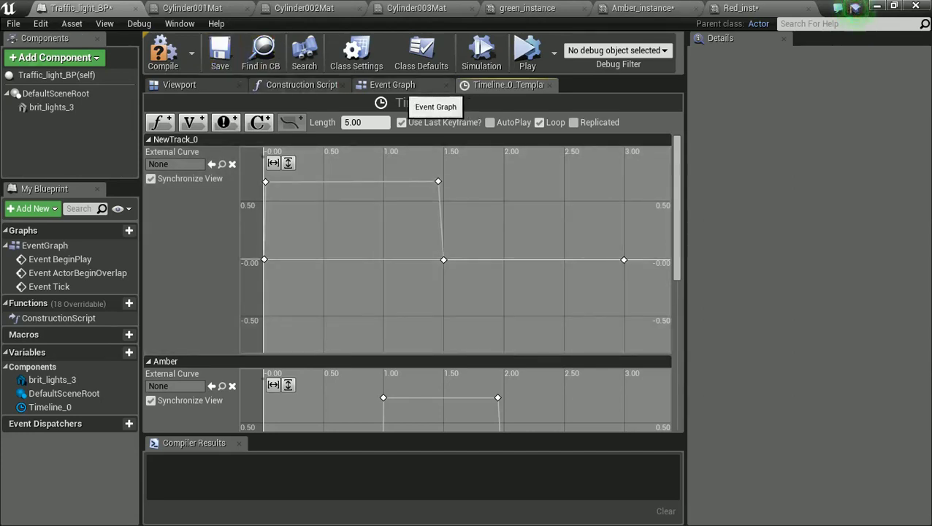
Step: Correct the Parameter Name on the event graph's Set Scalar Parameter Value on Materials node to red
{"action": "left_click", "coordinate": [395, 86]}
{"action": "right_click_drag", "start_coordinate": [573, 346], "coordinate": [513, 328]}
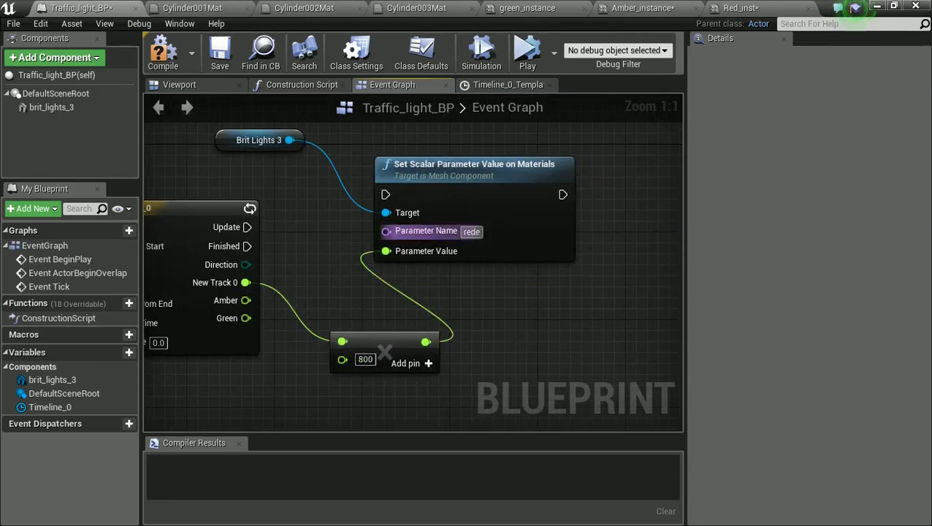
{"action": "left_click", "coordinate": [473, 231]}
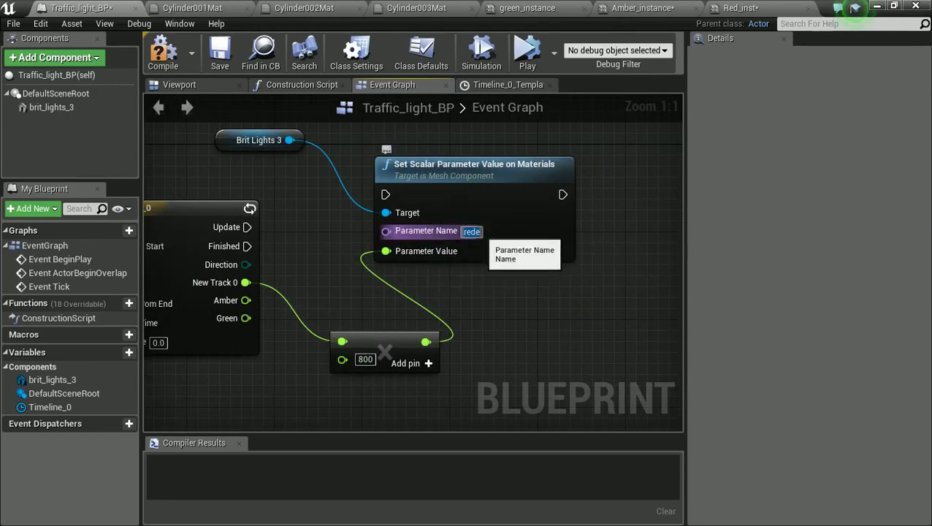
{"action": "key", "text": "BackSpace"}
{"action": "key", "text": "Return"}
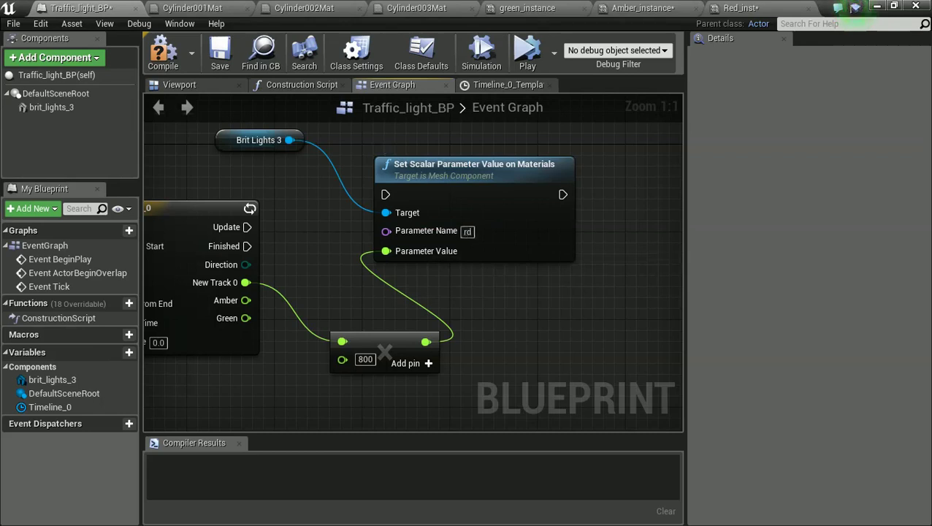
{"action": "left_click", "coordinate": [465, 231]}
{"action": "left_click", "coordinate": [467, 231]}
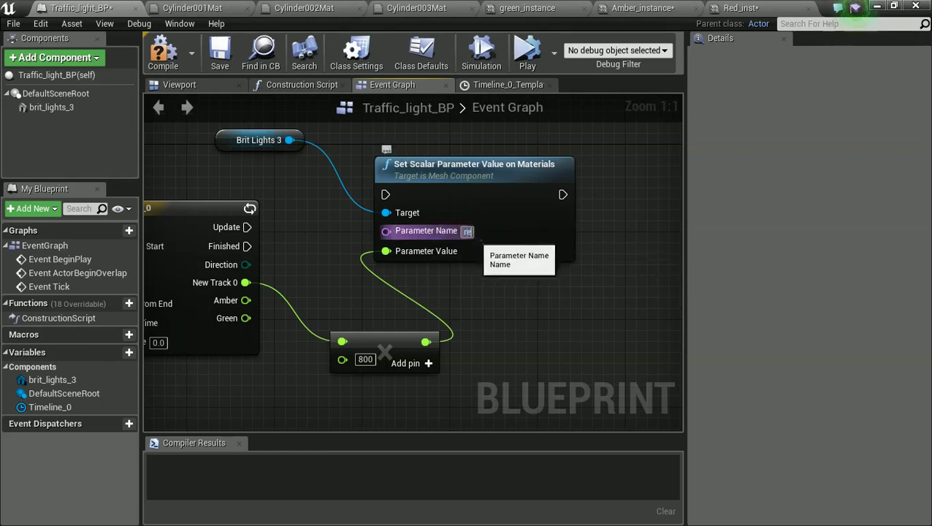
{"action": "type", "text": "e"}
Step: Add a second Set Scalar Parameter Value on Materials (brit_lights_3) node and connect the red node's execution output to it
{"action": "right_click_drag", "start_coordinate": [511, 299], "coordinate": [431, 292]}
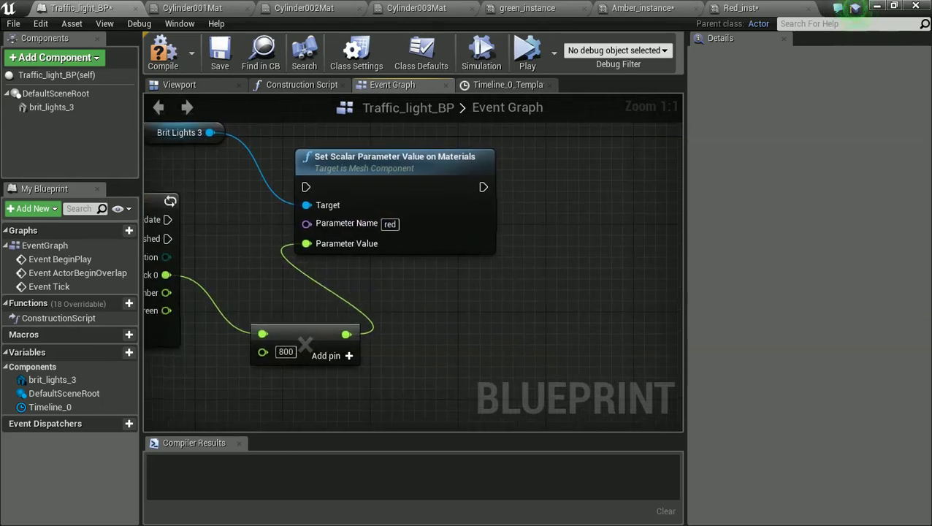
{"action": "right_click", "coordinate": [601, 284]}
{"action": "type", "text": "set"}
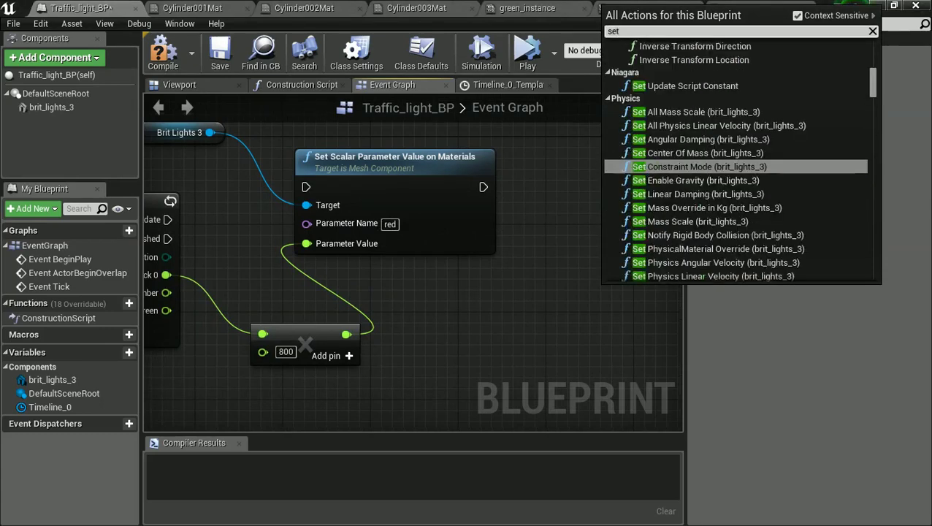
{"action": "type", "text": " scal"}
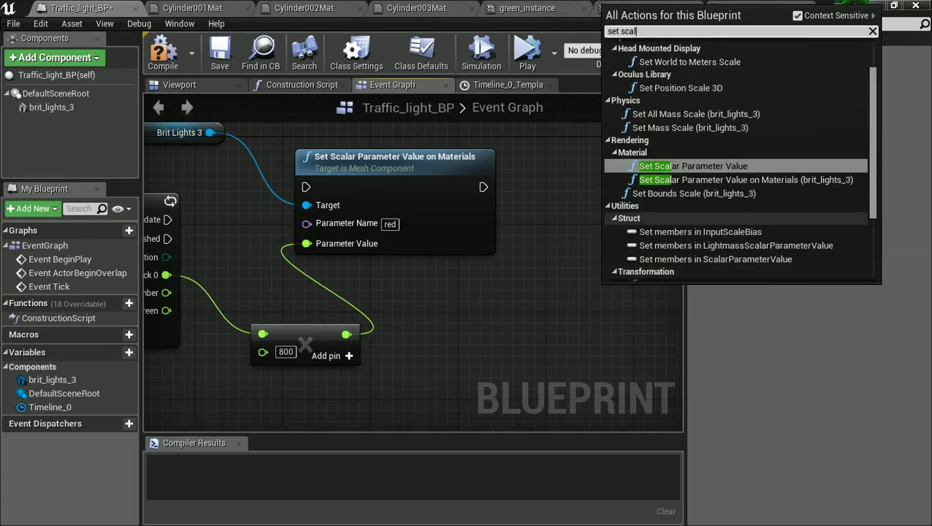
{"action": "key", "text": "Down"}
{"action": "key", "text": "Return"}
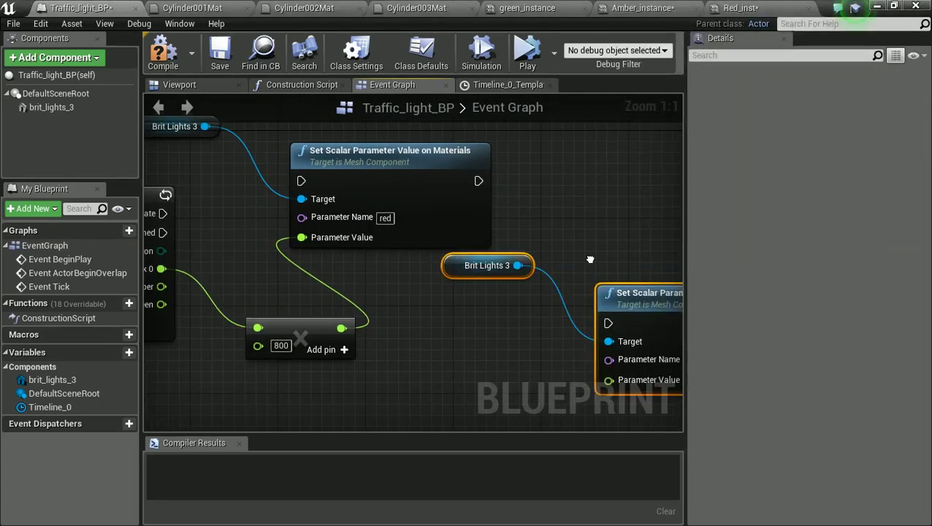
{"action": "left_click_drag", "start_coordinate": [569, 318], "coordinate": [591, 329]}
{"action": "right_click_drag", "start_coordinate": [573, 273], "coordinate": [537, 222]}
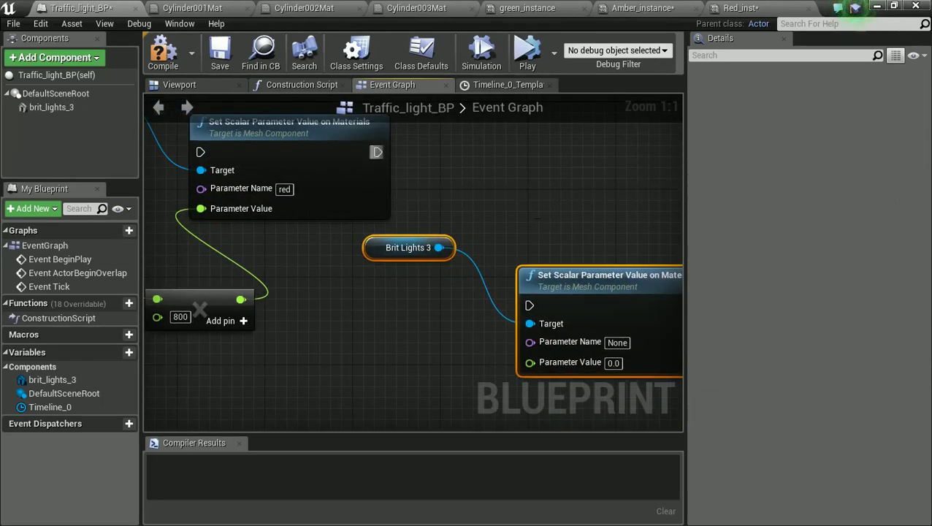
{"action": "left_click_drag", "start_coordinate": [376, 152], "coordinate": [529, 306]}
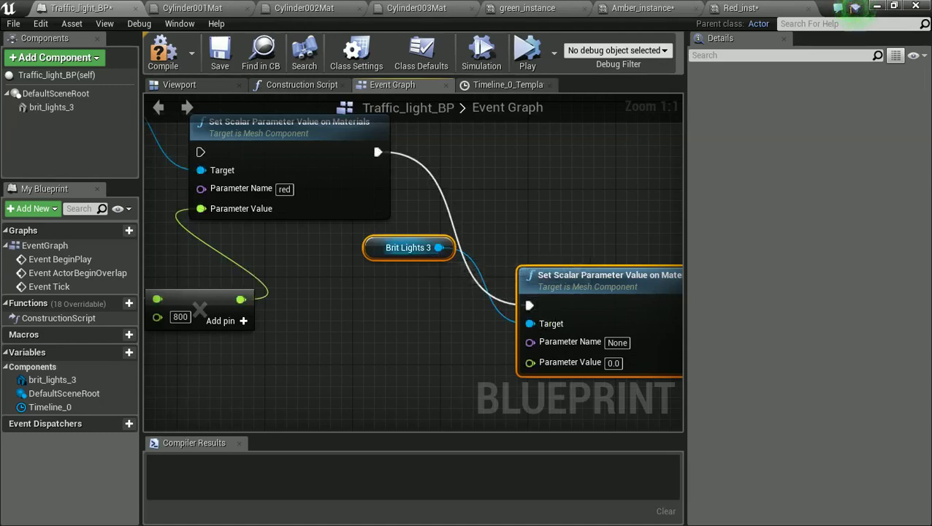
{"action": "left_click_drag", "start_coordinate": [405, 248], "coordinate": [405, 267]}
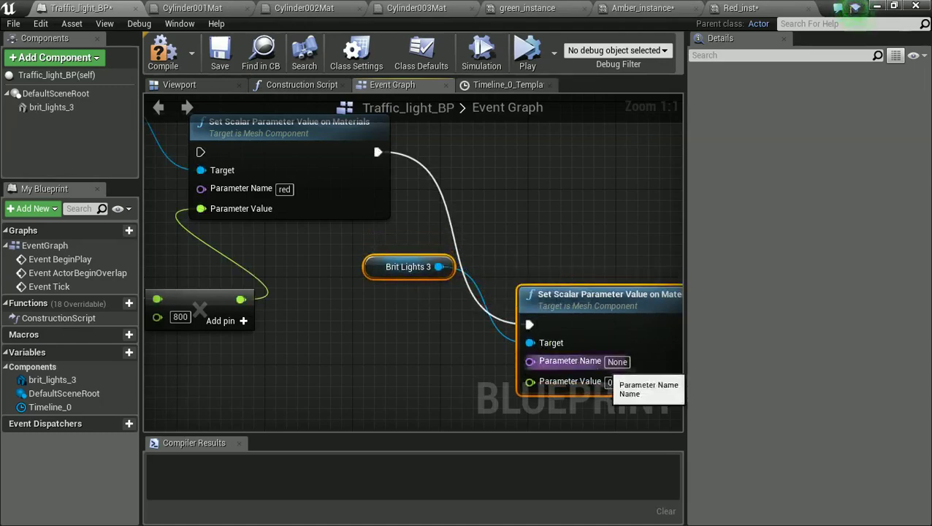
Step: Check the scalar parameter's name in Amber_instance and enter amber as the second Set Scalar Parameter Value on Materials node's Parameter Name
{"action": "left_click", "coordinate": [643, 8]}
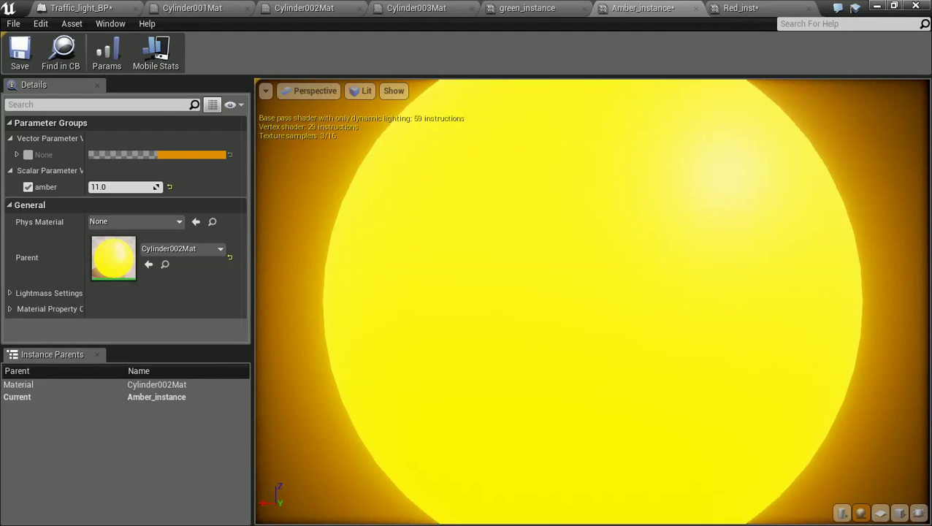
{"action": "left_click", "coordinate": [80, 8]}
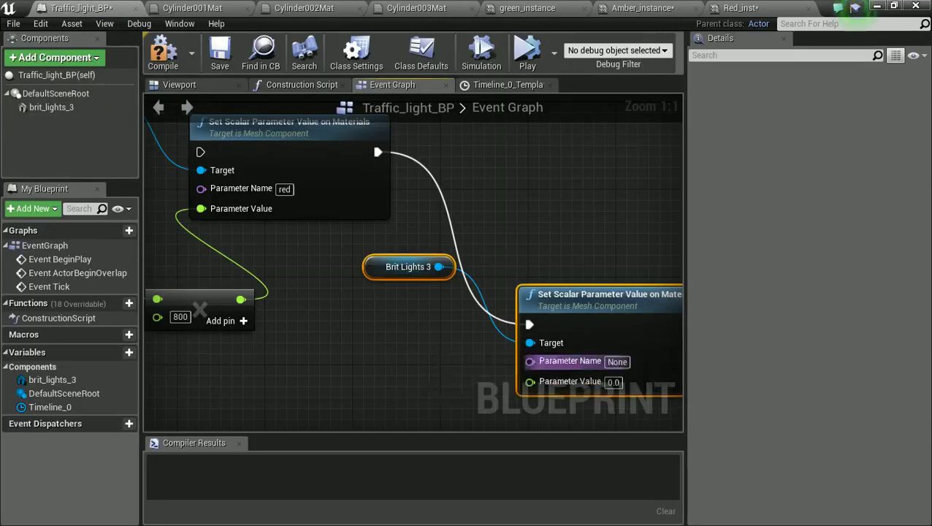
{"action": "left_click", "coordinate": [617, 361]}
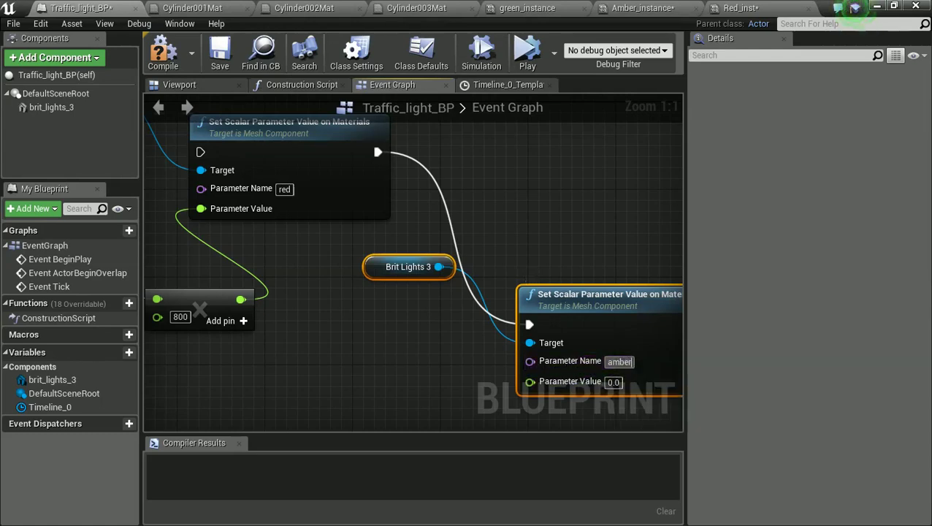
Step: Multiply the timeline's Amber track by 800 with a float * float node and connect the result to the amber node's Parameter Value
{"action": "right_click_drag", "start_coordinate": [577, 383], "coordinate": [601, 349]}
{"action": "scroll", "coordinate": [409, 321], "scroll_direction": "down", "scroll_amount": 2}
{"action": "scroll", "coordinate": [409, 321], "scroll_direction": "up", "scroll_amount": 1}
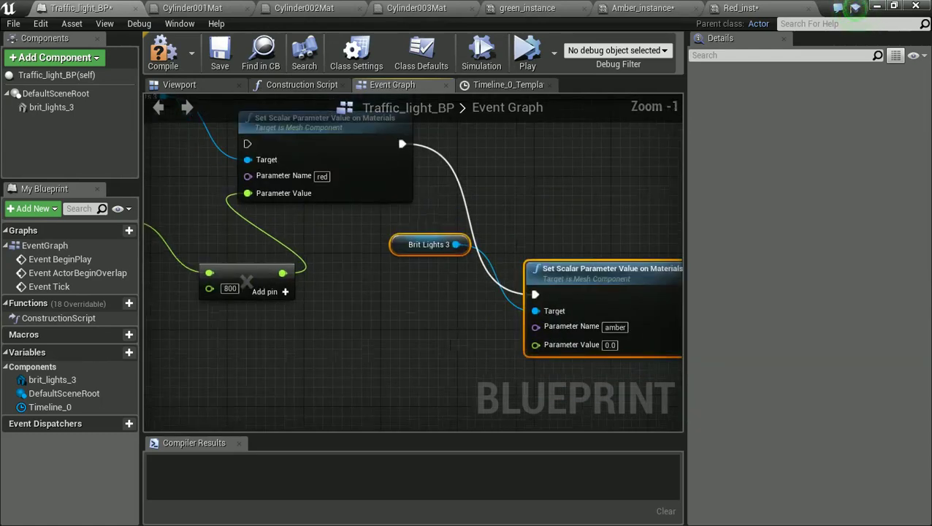
{"action": "right_click", "coordinate": [382, 325]}
{"action": "type", "text": "floa"}
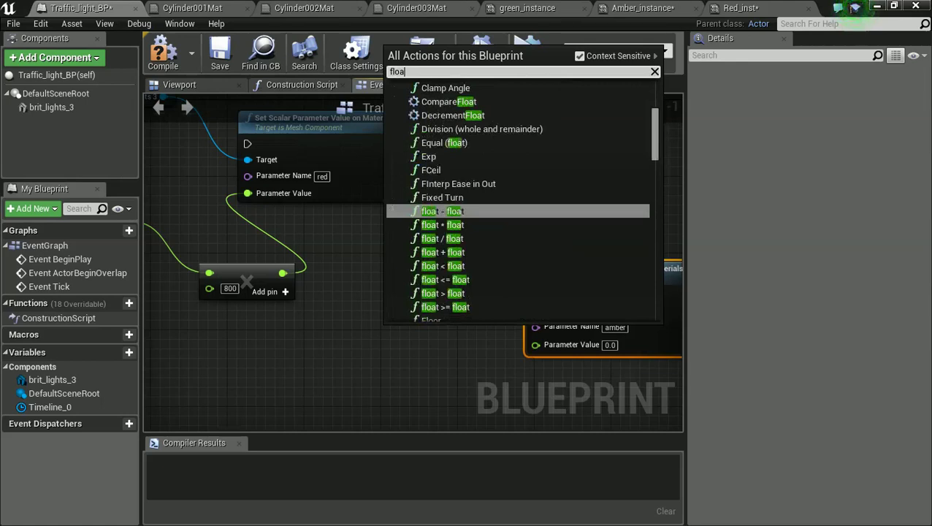
{"action": "left_click", "coordinate": [441, 225]}
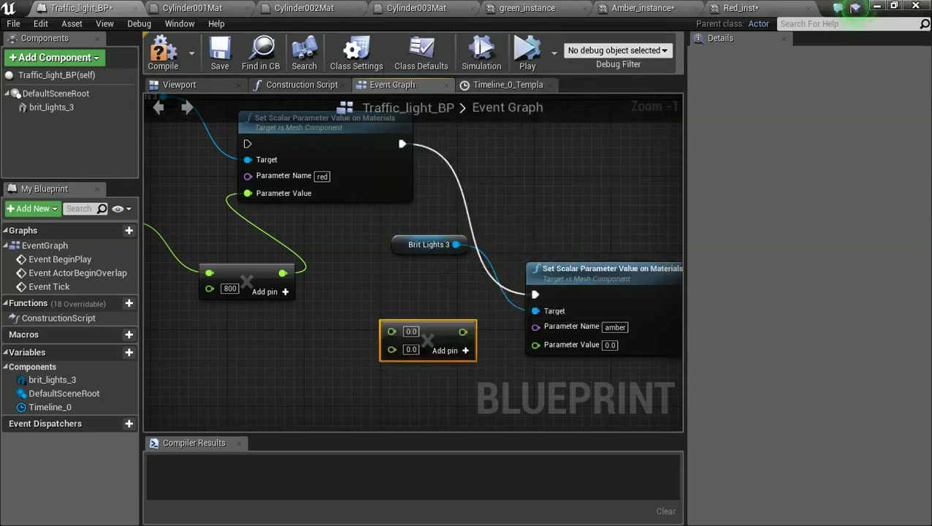
{"action": "right_click_drag", "start_coordinate": [363, 354], "coordinate": [416, 282]}
{"action": "left_click_drag", "start_coordinate": [178, 163], "coordinate": [588, 272]}
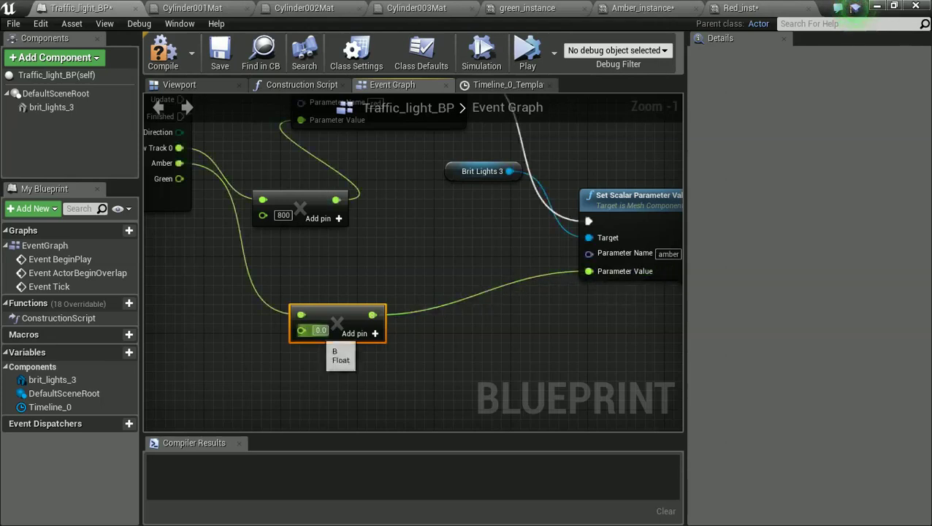
{"action": "left_click", "coordinate": [321, 330]}
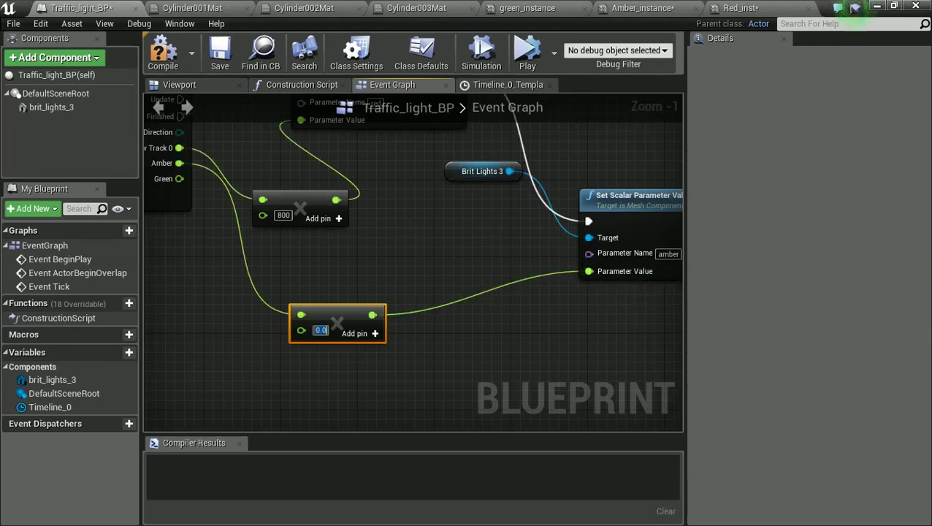
{"action": "type", "text": "800"}
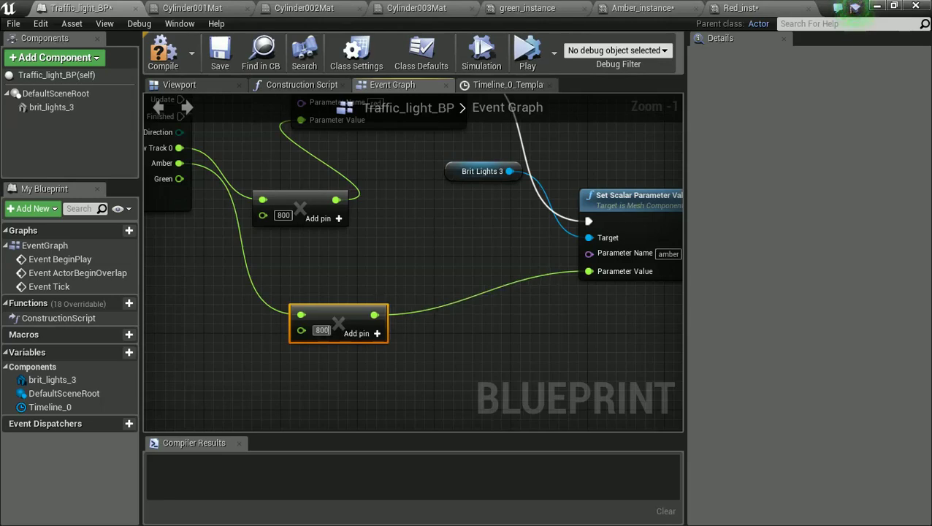
{"action": "key", "text": "Return"}
Step: Connect Timeline_0's Update output to the execution input of the red Set Scalar Parameter Value on Materials node
{"action": "scroll", "coordinate": [433, 365], "scroll_direction": "down", "scroll_amount": 1}
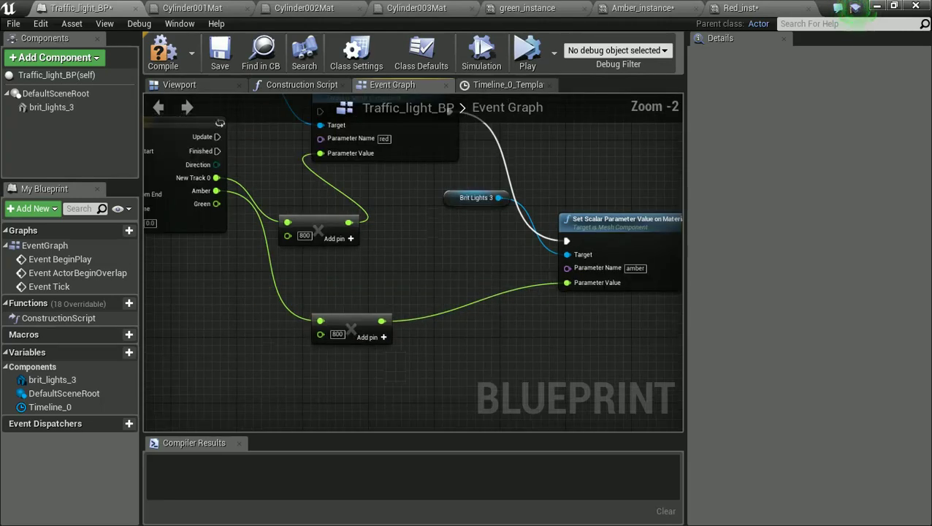
{"action": "right_click_drag", "start_coordinate": [258, 166], "coordinate": [286, 237]}
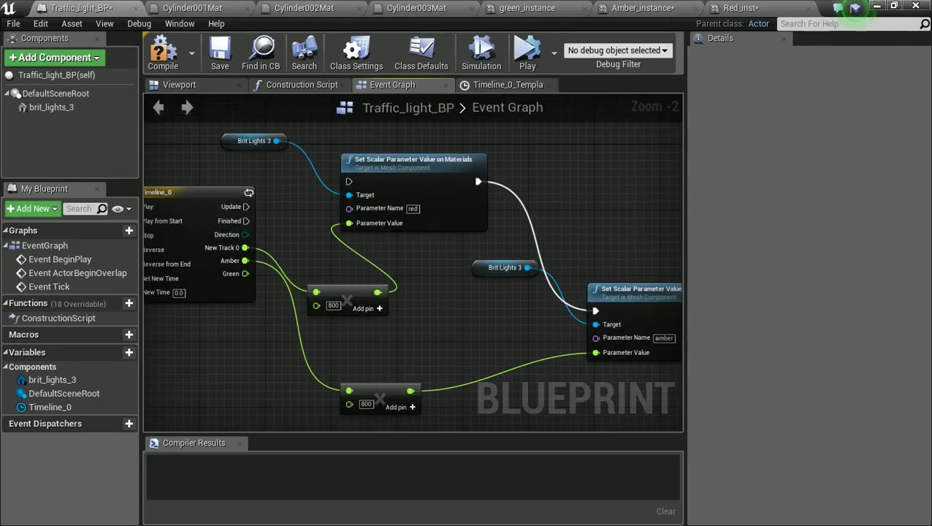
{"action": "left_click_drag", "start_coordinate": [246, 206], "coordinate": [349, 181]}
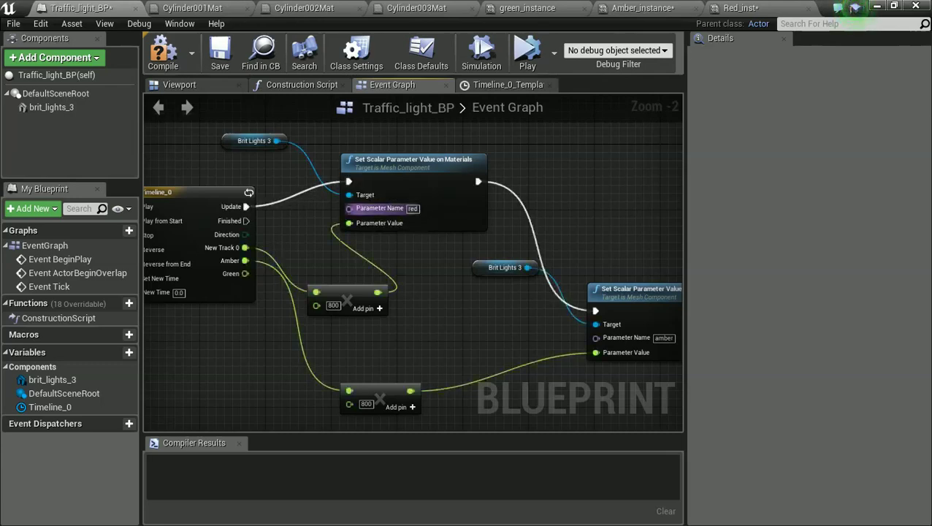
Step: Add a third Set Scalar Parameter Value on Materials (brit_lights_3) node and connect the amber node's execution output to it
{"action": "right_click_drag", "start_coordinate": [502, 350], "coordinate": [162, 282]}
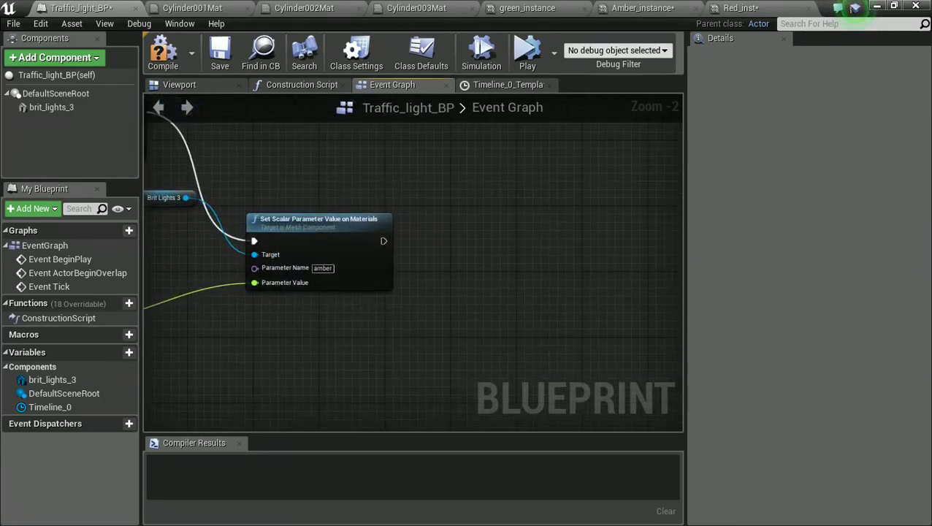
{"action": "right_click", "coordinate": [488, 325]}
{"action": "type", "text": "set sca"}
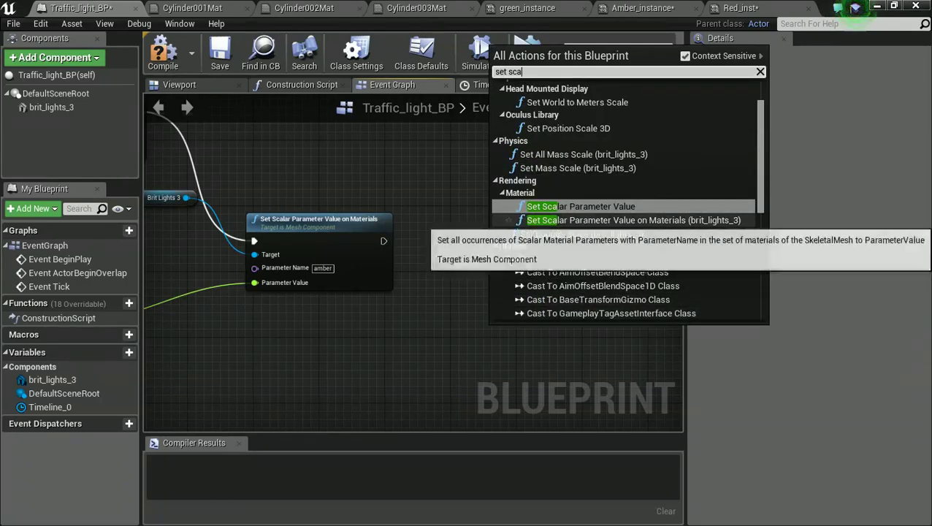
{"action": "left_click", "coordinate": [599, 219]}
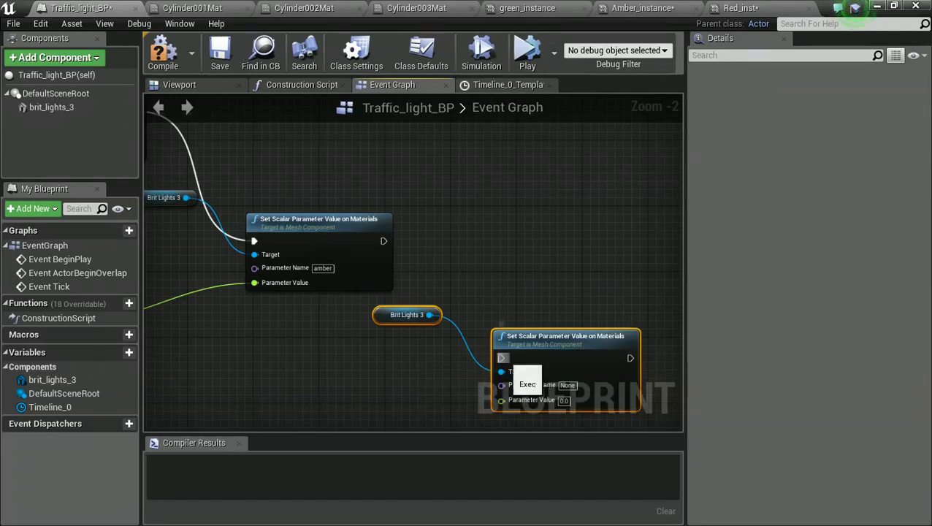
{"action": "left_click_drag", "start_coordinate": [501, 358], "coordinate": [383, 240]}
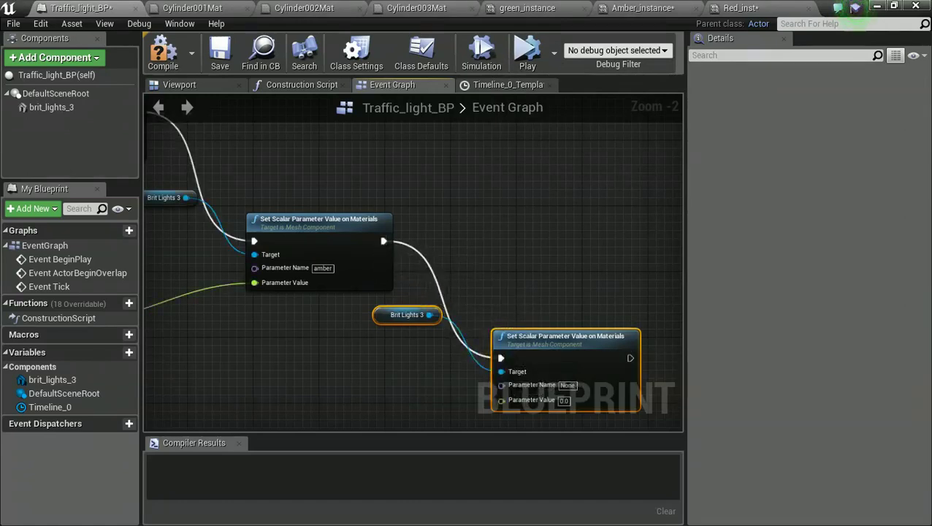
Step: Check the scalar parameter's name in green_instance and enter green as the third Set Scalar Parameter Value on Materials node's Parameter Name
{"action": "right_click_drag", "start_coordinate": [384, 241], "coordinate": [375, 191]}
{"action": "left_click", "coordinate": [538, 8]}
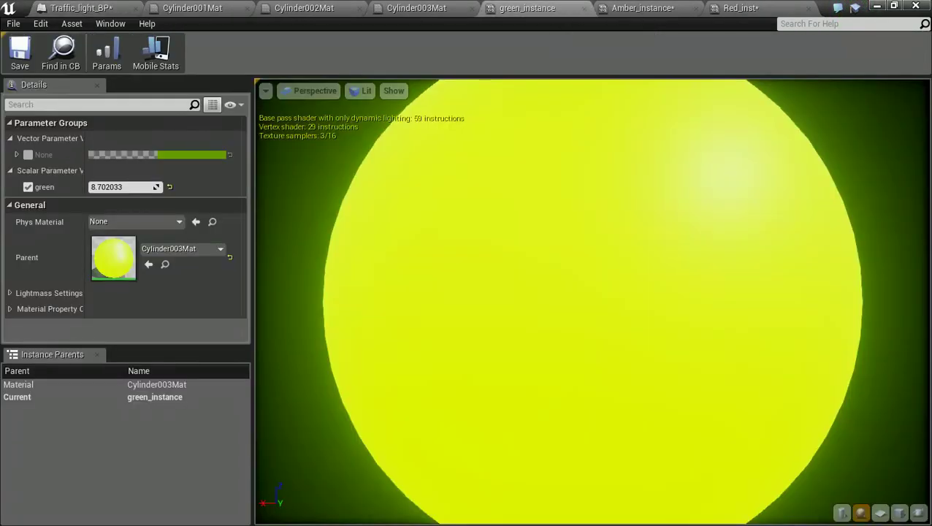
{"action": "left_click", "coordinate": [81, 8]}
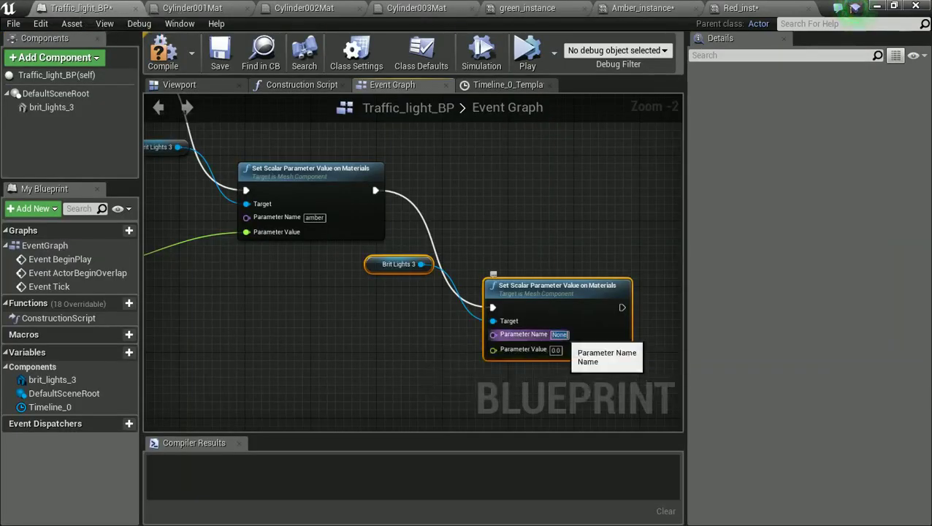
{"action": "type", "text": "green"}
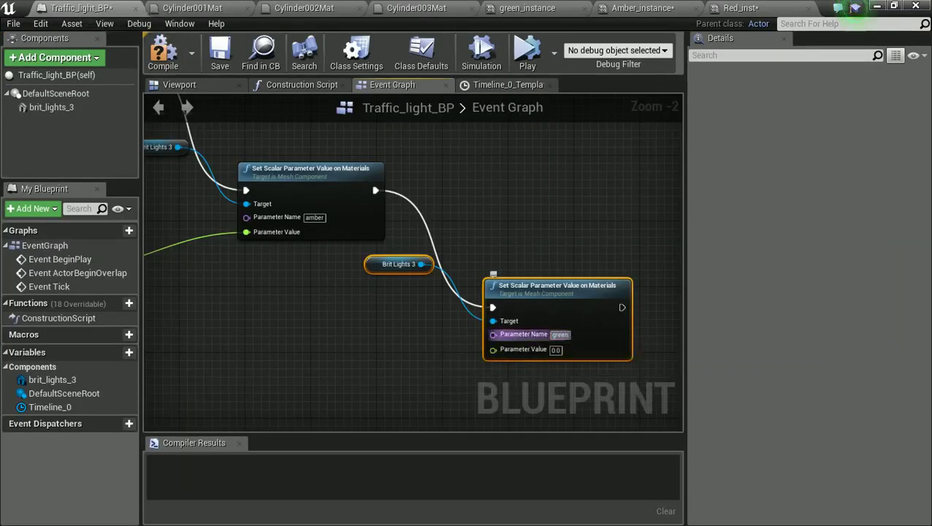
{"action": "left_click", "coordinate": [326, 348]}
{"action": "right_click_drag", "start_coordinate": [326, 348], "coordinate": [333, 351]}
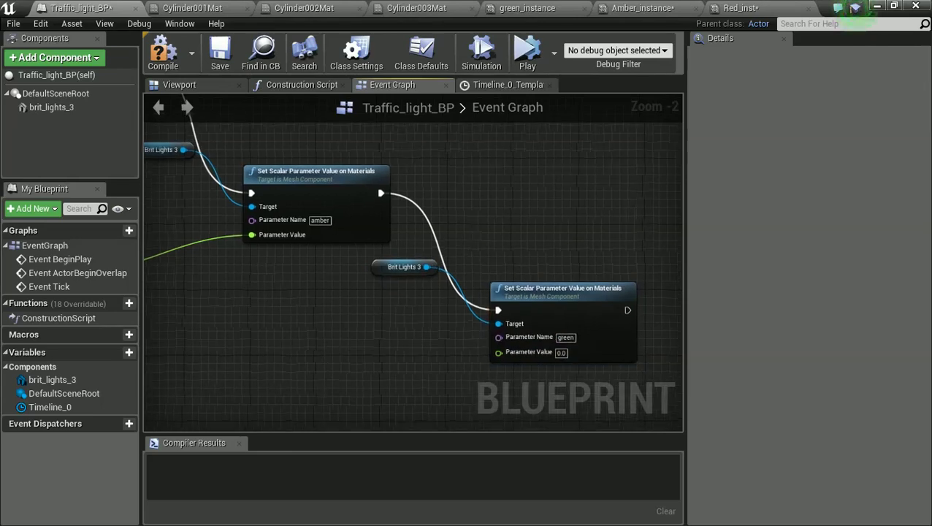
{"action": "right_click", "coordinate": [335, 350]}
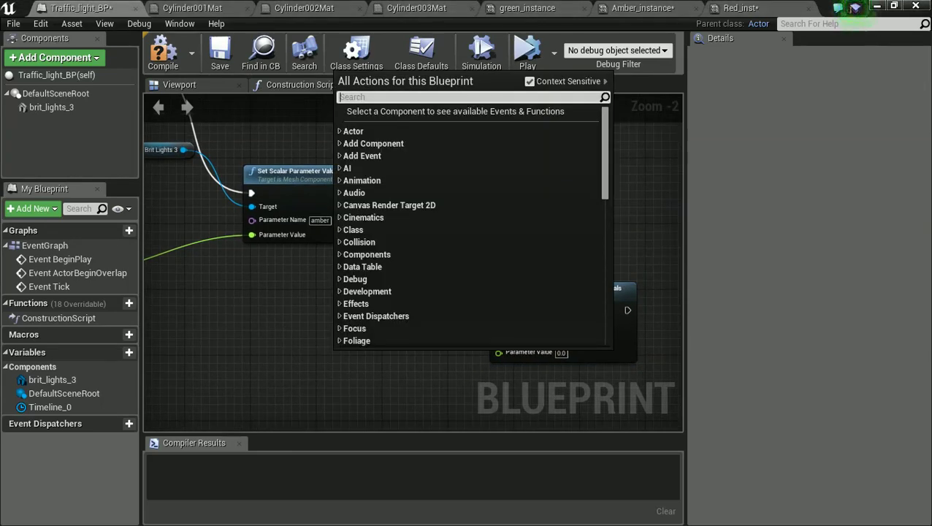
{"action": "type", "text": "sc"}
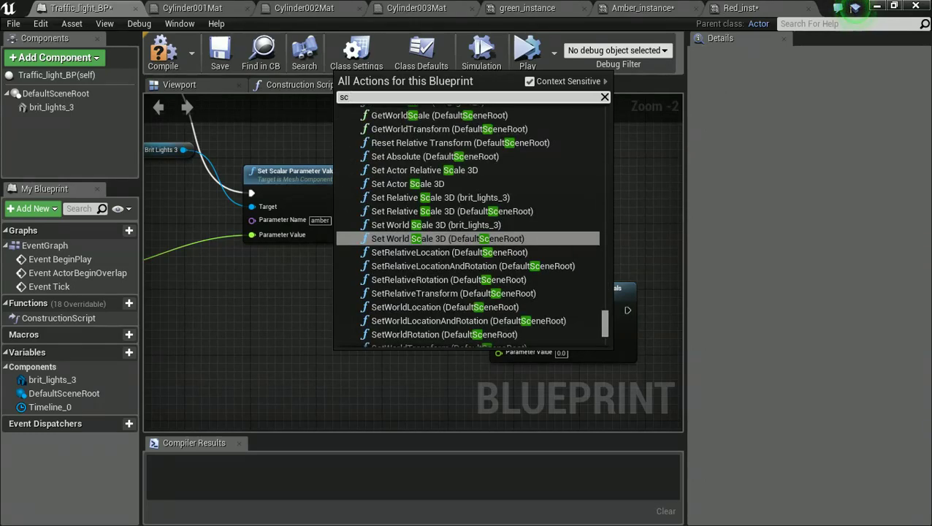
{"action": "type", "text": "al"}
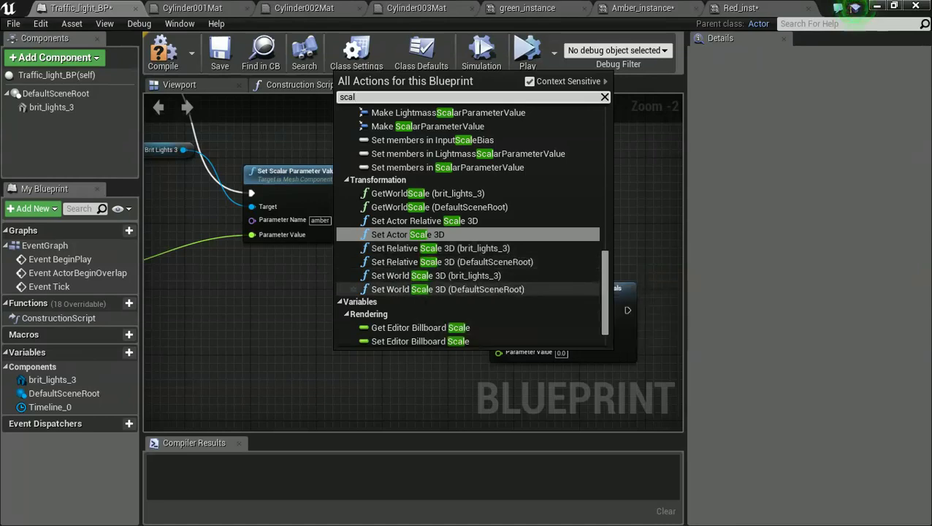
{"action": "type", "text": "ar"}
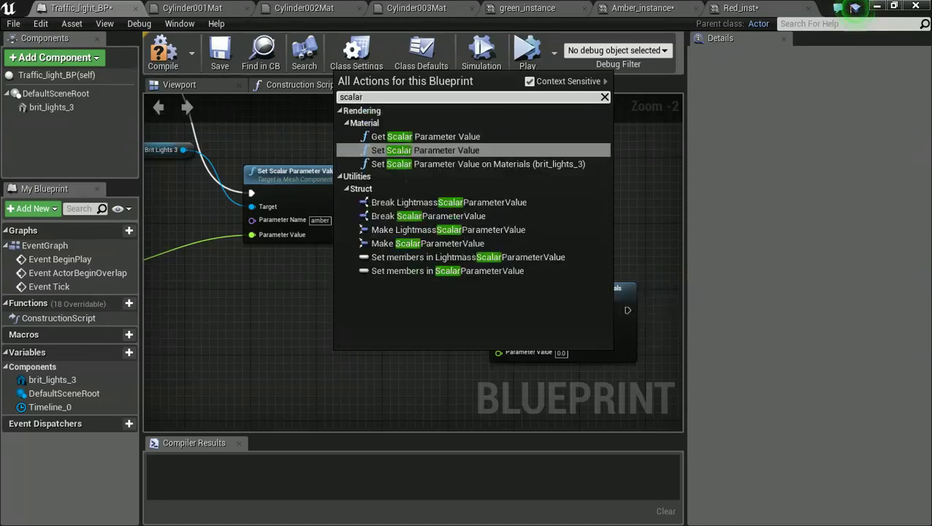
{"action": "left_click", "coordinate": [478, 164]}
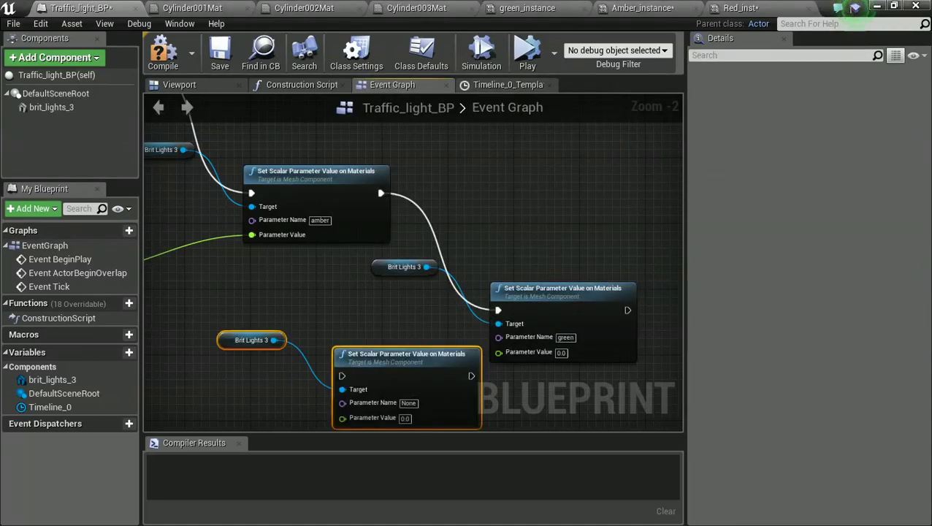
{"action": "left_click", "coordinate": [391, 354]}
{"action": "key", "text": "Delete"}
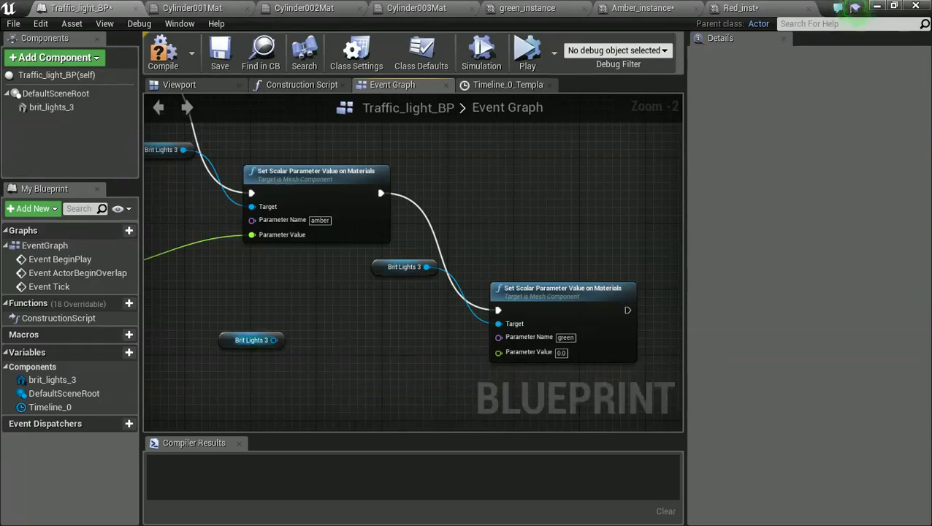
{"action": "left_click", "coordinate": [251, 341]}
{"action": "key", "text": "Delete"}
Step: Duplicate the amber float * float node with its 800 factor, place it below, and connect the timeline's Green track to its input
{"action": "right_click_drag", "start_coordinate": [241, 342], "coordinate": [474, 287]}
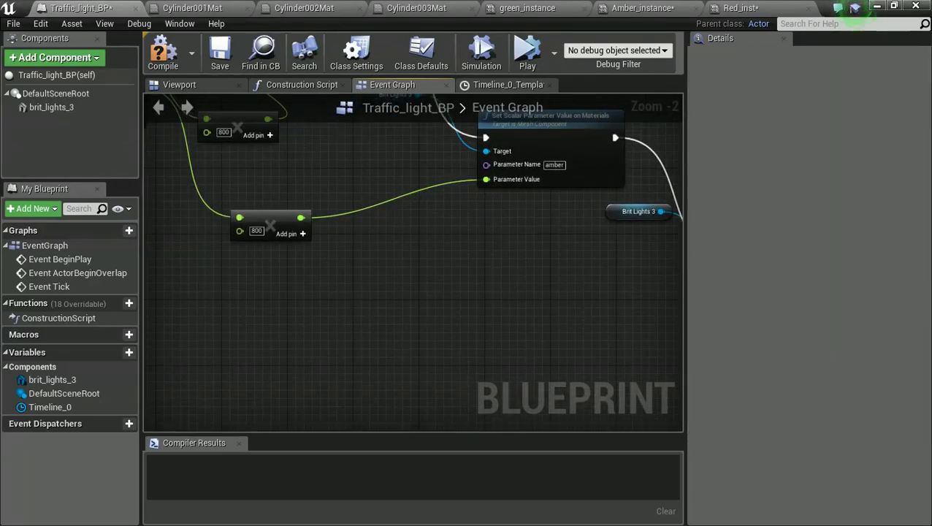
{"action": "left_click", "coordinate": [285, 231]}
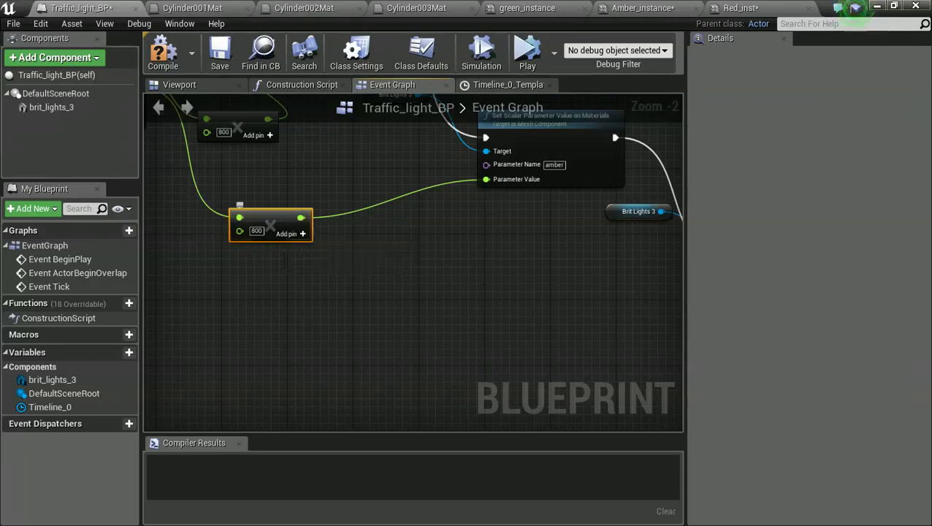
{"action": "key", "text": "ctrl+w"}
{"action": "left_click_drag", "start_coordinate": [330, 227], "coordinate": [510, 309]}
{"action": "scroll", "coordinate": [479, 292], "scroll_direction": "down", "scroll_amount": 1}
{"action": "right_click_drag", "start_coordinate": [478, 292], "coordinate": [610, 265]}
{"action": "right_click_drag", "start_coordinate": [340, 261], "coordinate": [352, 313]}
{"action": "left_click_drag", "start_coordinate": [312, 141], "coordinate": [408, 318]}
Step: Connect the new multiply node's result to the green Set Scalar Parameter Value on Materials node's Parameter Value and compile the blueprint
{"action": "right_click_drag", "start_coordinate": [512, 303], "coordinate": [314, 285]}
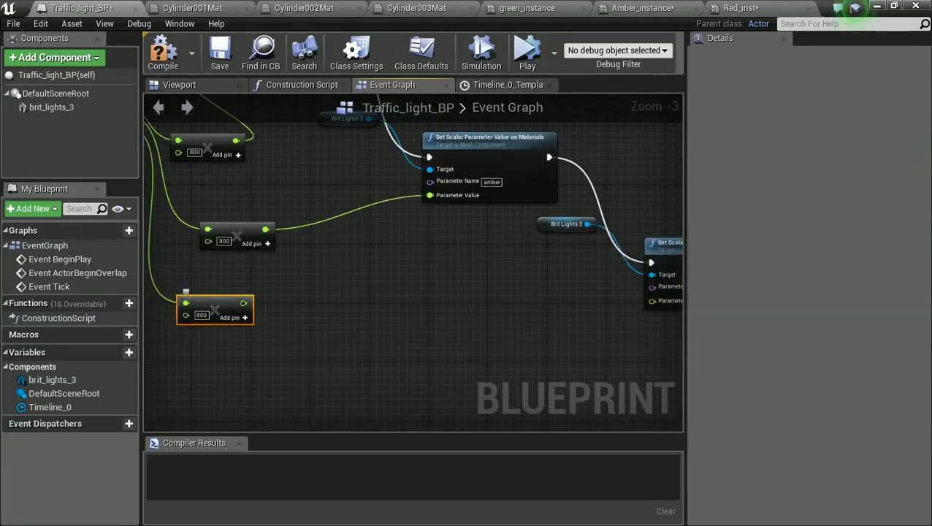
{"action": "left_click_drag", "start_coordinate": [243, 303], "coordinate": [634, 300]}
{"action": "left_click", "coordinate": [163, 55]}
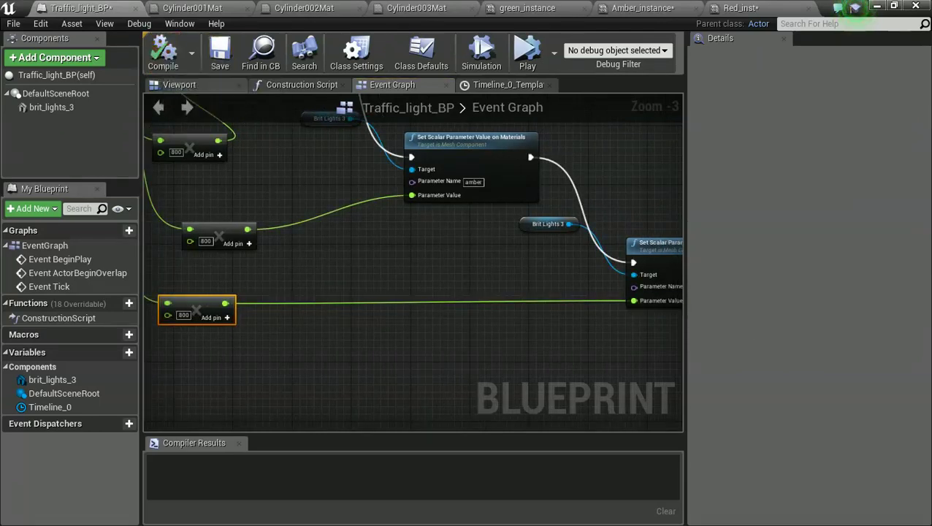
Step: Move the asset editor window aside and simulate the level to check the traffic light's cycle, ending with the simulation stopped
{"action": "left_click", "coordinate": [767, 8]}
{"action": "left_click", "coordinate": [805, 8]}
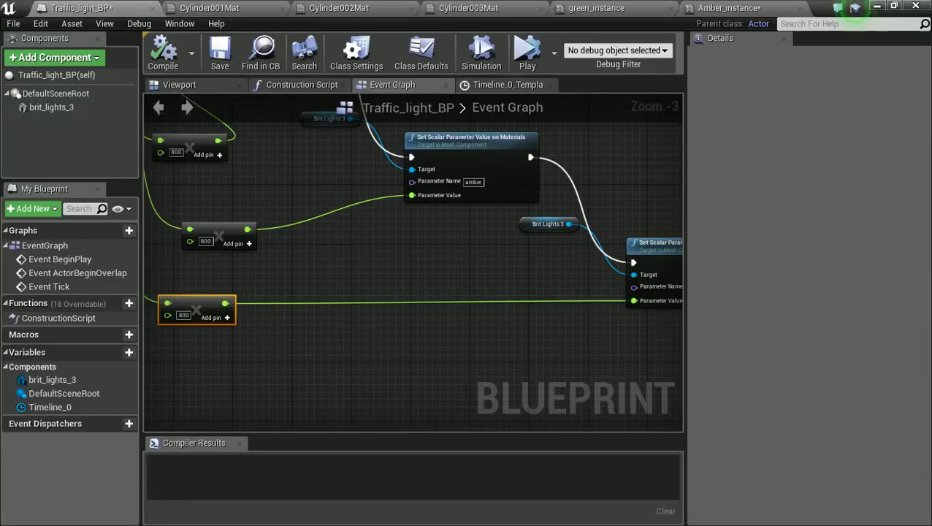
{"action": "left_click_drag", "start_coordinate": [931, 59], "coordinate": [633, 8]}
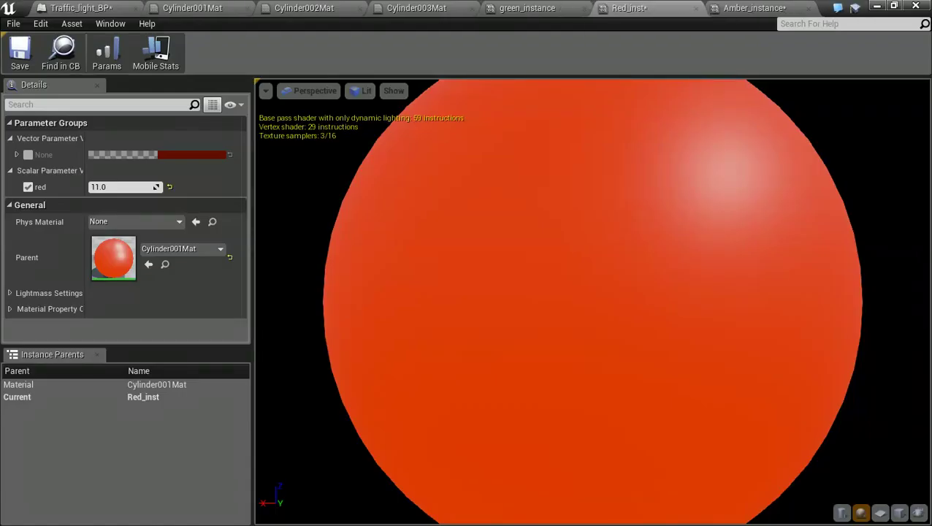
{"action": "left_click_drag", "start_coordinate": [823, 8], "coordinate": [930, 82]}
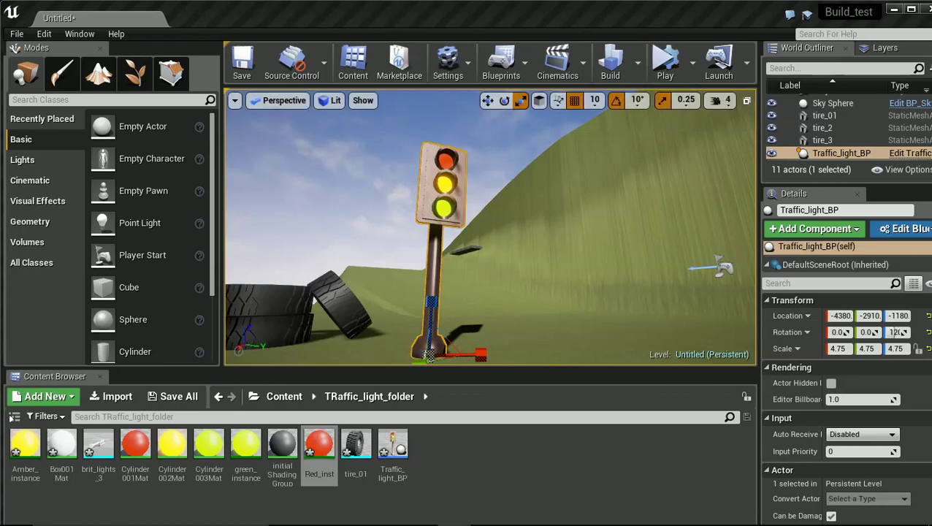
{"action": "left_click", "coordinate": [691, 63]}
{"action": "left_click", "coordinate": [730, 177]}
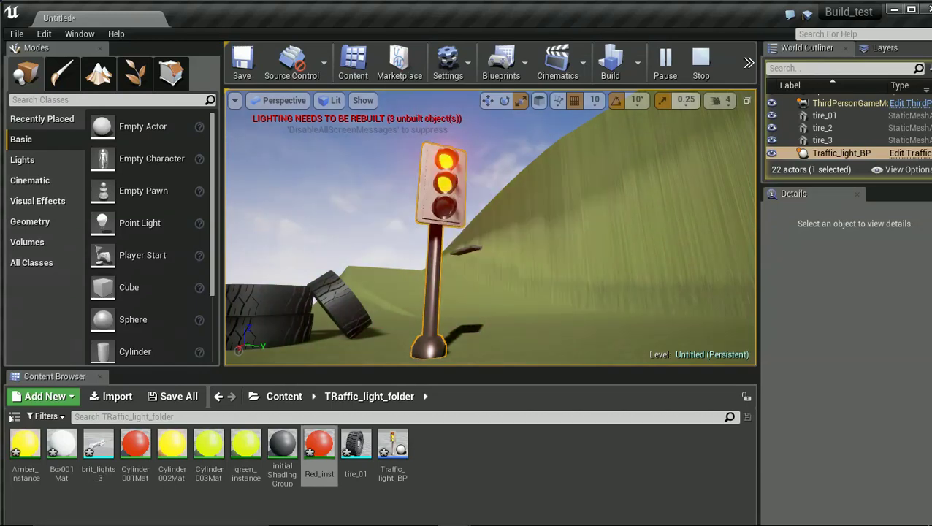
{"action": "left_click", "coordinate": [700, 62]}
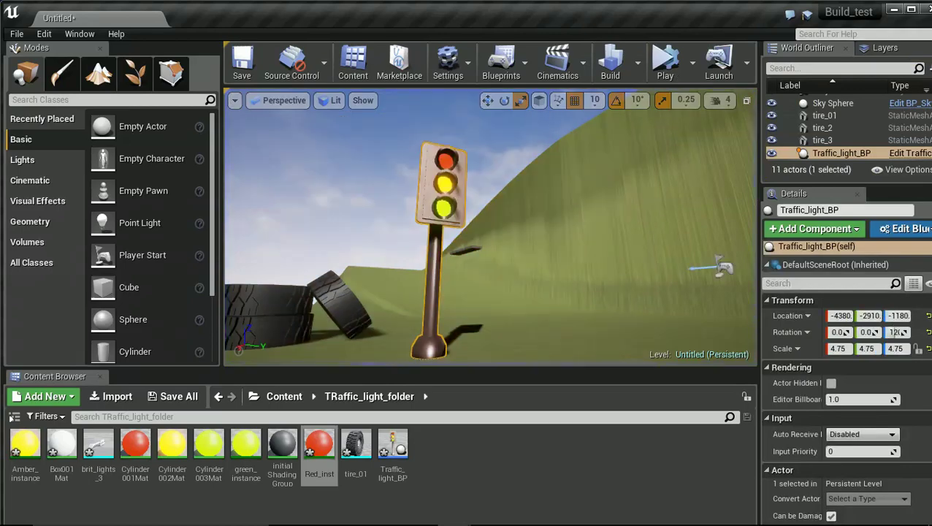
Step: Return to the Traffic_light_BP event graph and set the red track's multiplication factor to 900
{"action": "left_click_drag", "start_coordinate": [931, 124], "coordinate": [461, 66]}
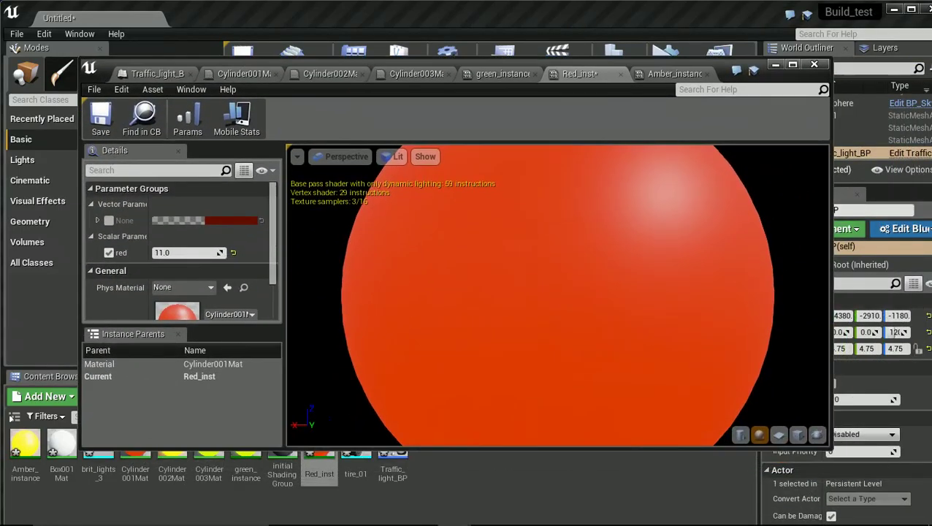
{"action": "left_click", "coordinate": [156, 75]}
{"action": "scroll", "coordinate": [364, 346], "scroll_direction": "down", "scroll_amount": 1}
{"action": "right_click_drag", "start_coordinate": [391, 325], "coordinate": [476, 286]}
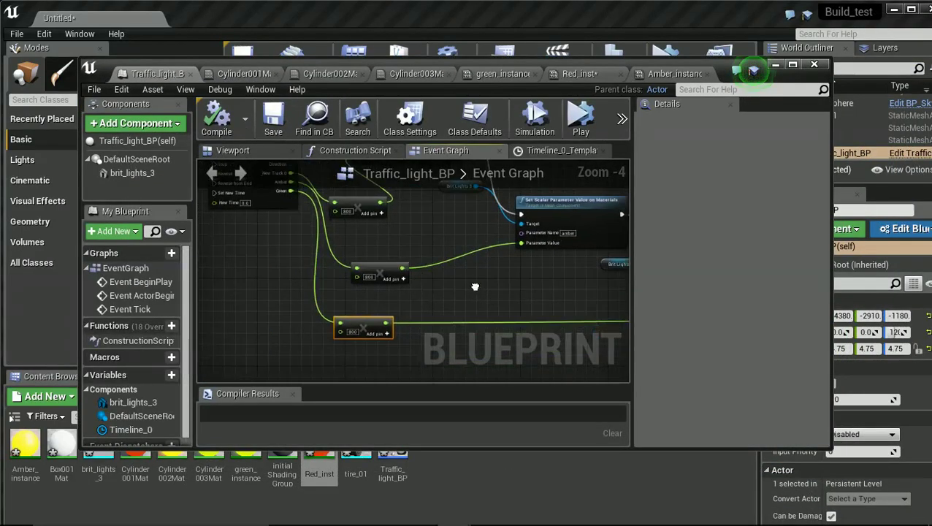
{"action": "scroll", "coordinate": [474, 286], "scroll_direction": "up", "scroll_amount": 1}
{"action": "scroll", "coordinate": [356, 223], "scroll_direction": "up", "scroll_amount": 2}
{"action": "right_click_drag", "start_coordinate": [355, 223], "coordinate": [432, 287]}
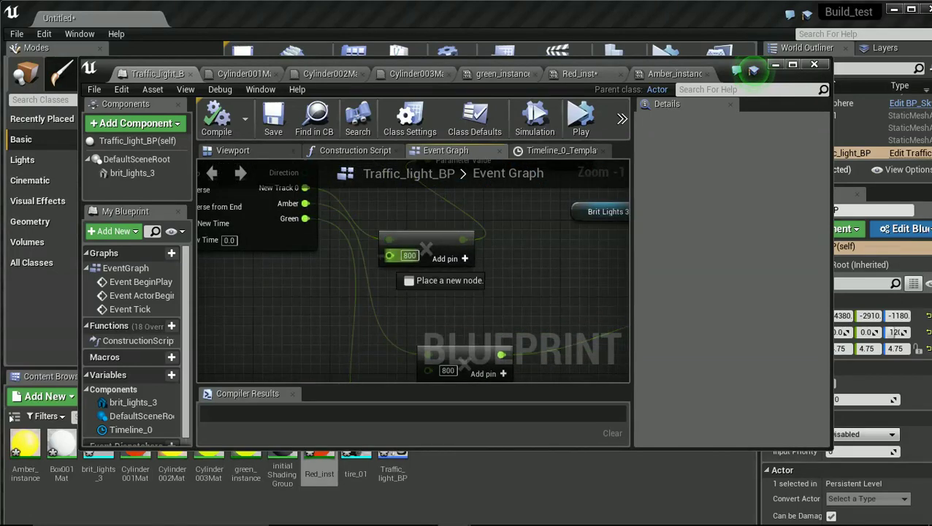
{"action": "left_click", "coordinate": [410, 255]}
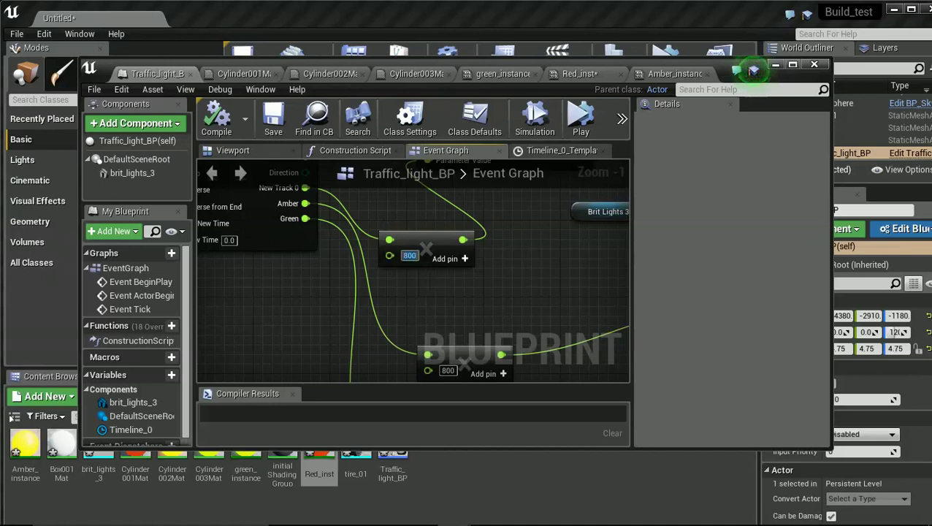
{"action": "type", "text": "900"}
{"action": "key", "text": "Return"}
Step: Set the multiplication factors to 600 for the amber track and 500 for the green track, and compile the blueprint
{"action": "right_click_drag", "start_coordinate": [488, 277], "coordinate": [444, 193]}
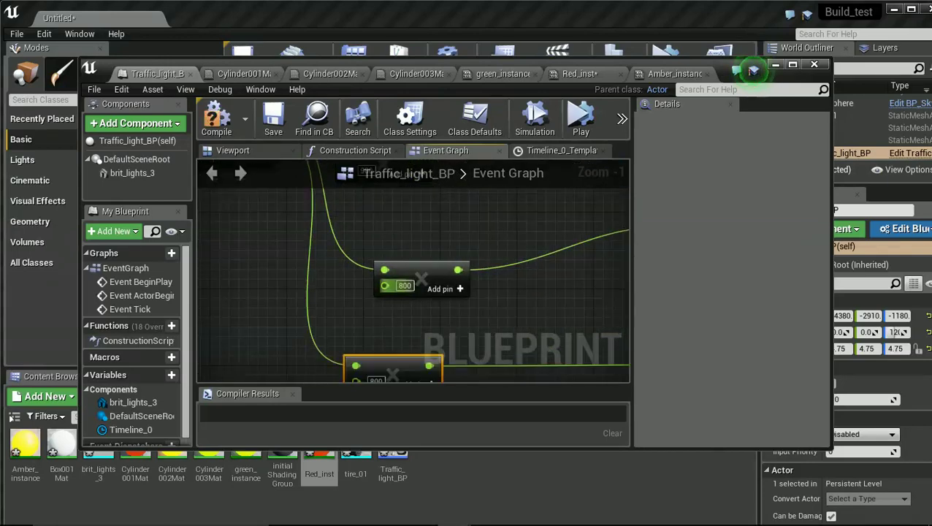
{"action": "type", "text": "600"}
{"action": "key", "text": "Return"}
{"action": "right_click_drag", "start_coordinate": [378, 364], "coordinate": [413, 274]}
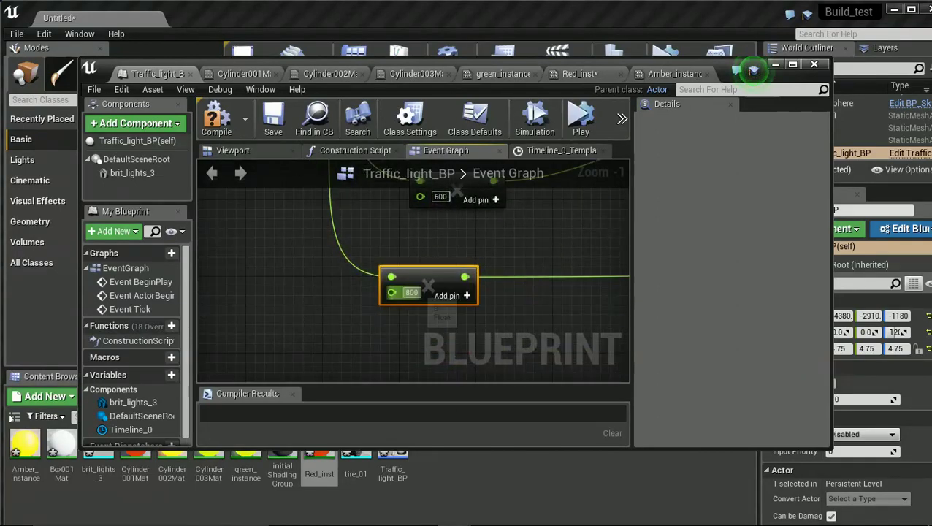
{"action": "left_click", "coordinate": [412, 292]}
{"action": "type", "text": "500"}
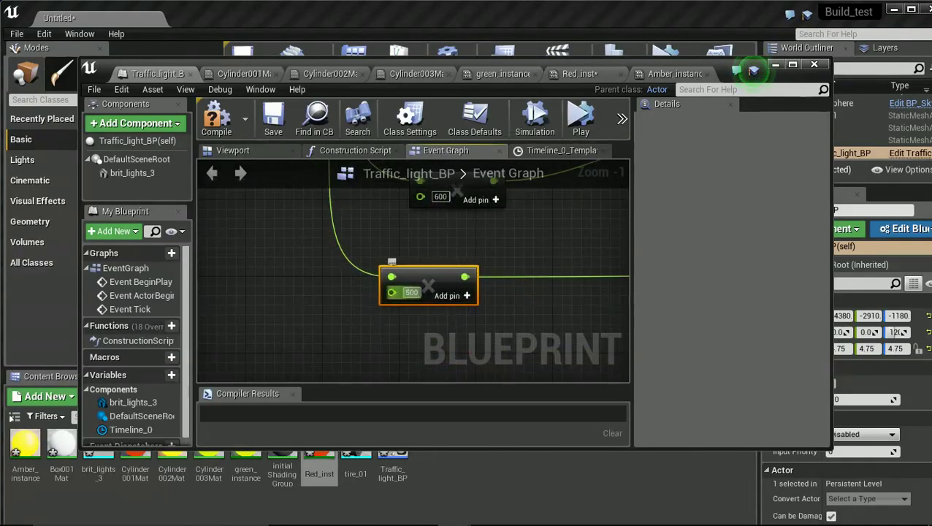
{"action": "key", "text": "Return"}
{"action": "left_click", "coordinate": [217, 120]}
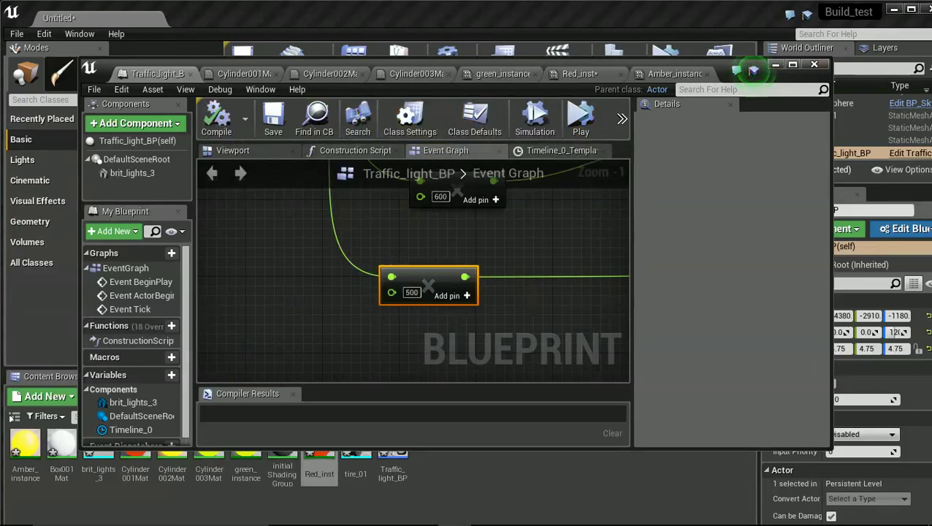
Step: Move the end of NewTrack_0's raised section in Timeline_0 to about 1 second by shifting its upper and lower keys
{"action": "left_click", "coordinate": [560, 150]}
{"action": "scroll", "coordinate": [454, 296], "scroll_direction": "down", "scroll_amount": 4}
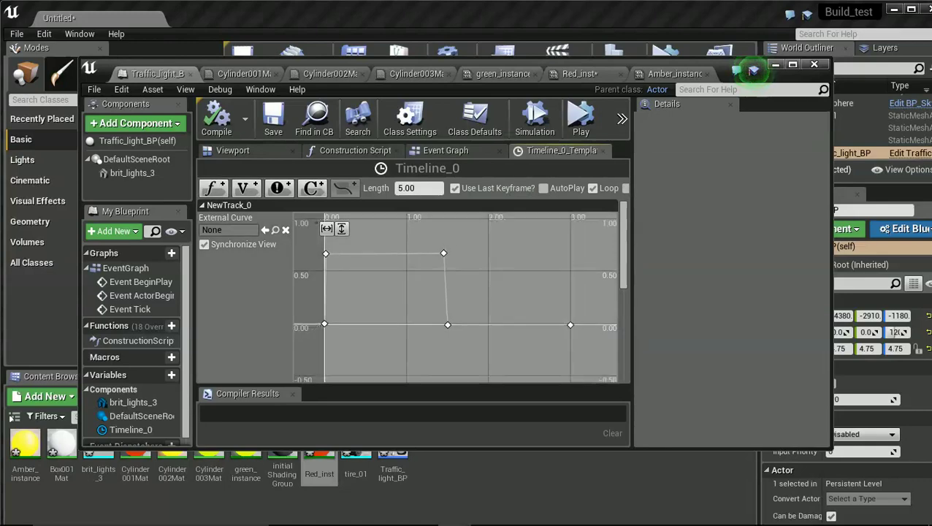
{"action": "scroll", "coordinate": [455, 296], "scroll_direction": "up", "scroll_amount": 1}
{"action": "left_click_drag", "start_coordinate": [623, 244], "coordinate": [623, 298]}
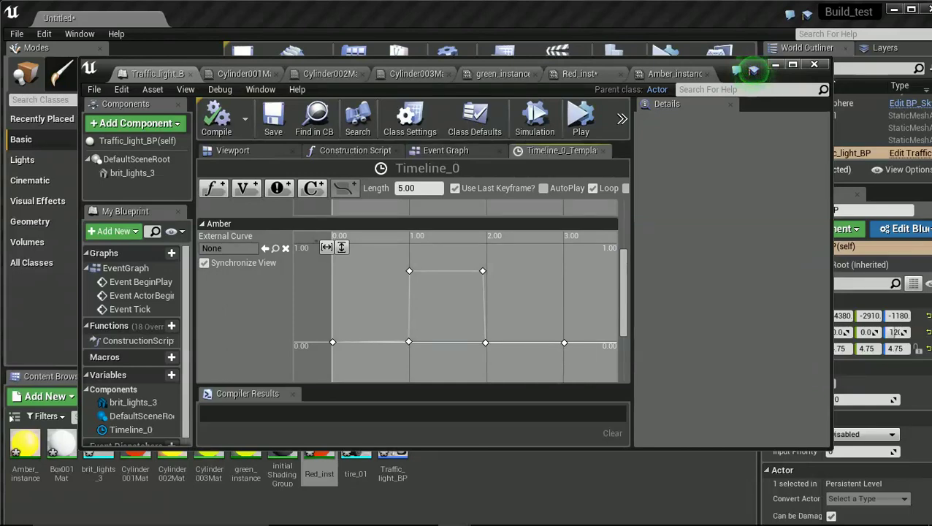
{"action": "mouse_move", "coordinate": [485, 342]}
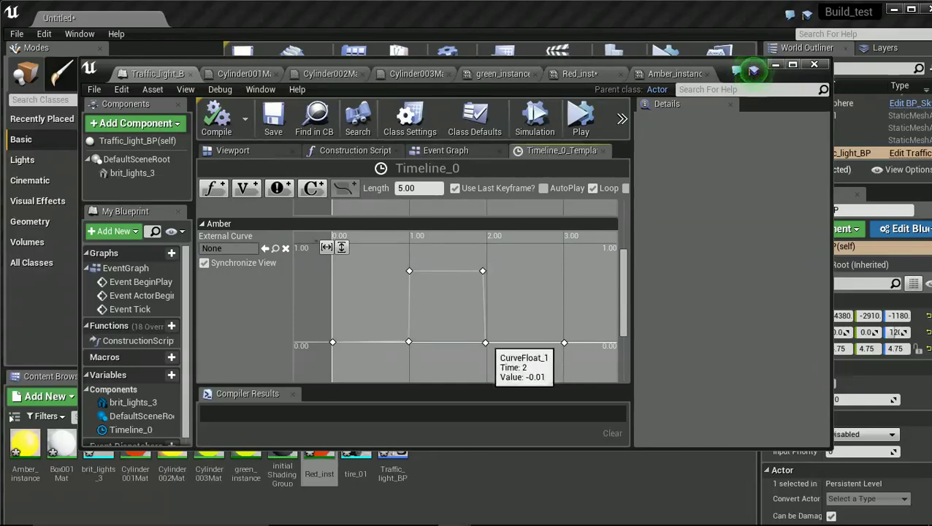
{"action": "left_click_drag", "start_coordinate": [623, 294], "coordinate": [623, 247]}
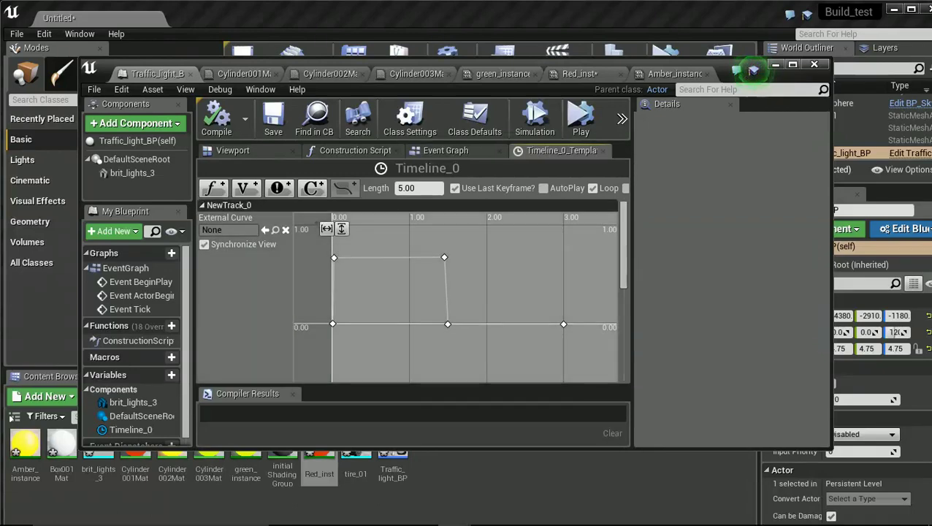
{"action": "left_click_drag", "start_coordinate": [443, 257], "coordinate": [408, 258]}
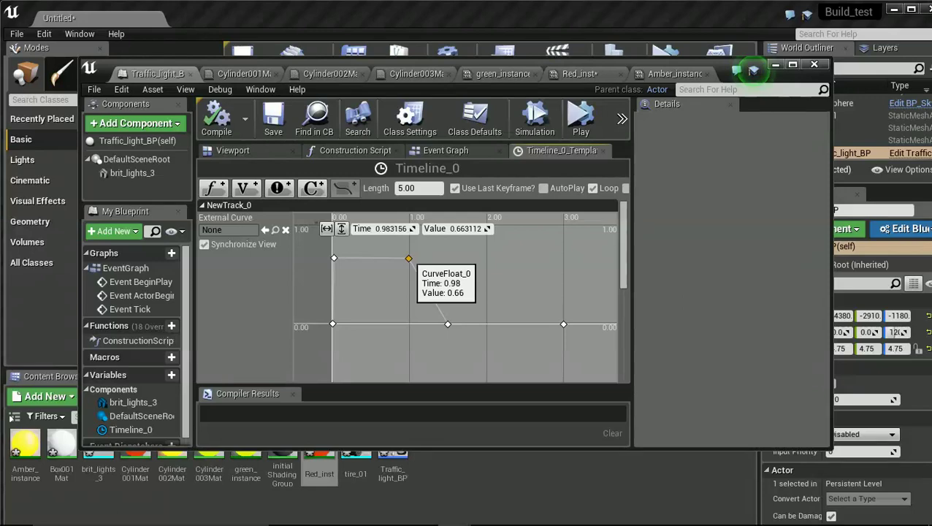
{"action": "left_click_drag", "start_coordinate": [447, 323], "coordinate": [410, 324]}
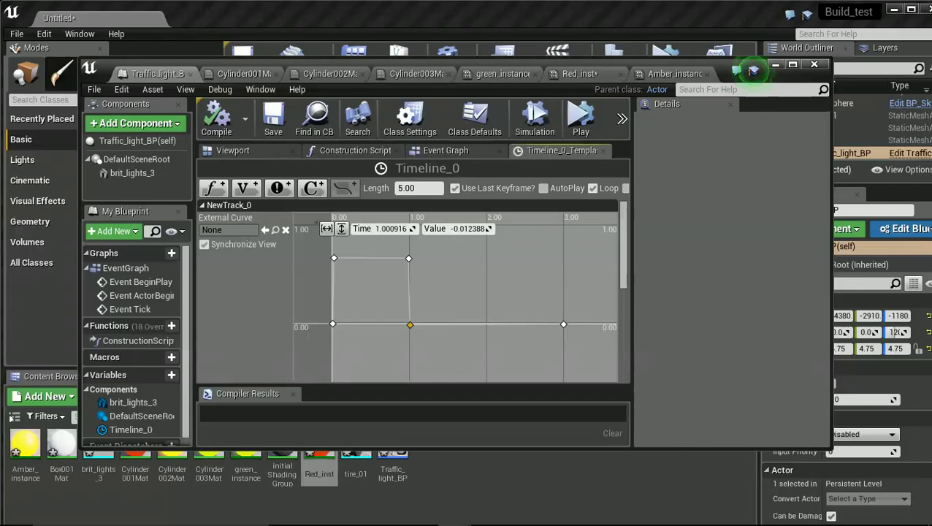
Step: Raise the first and last keys of NewTrack_0 to about 0.04 and 0.06, and likewise lift those of the Amber and green curves slightly above zero
{"action": "left_click_drag", "start_coordinate": [333, 323], "coordinate": [332, 320]}
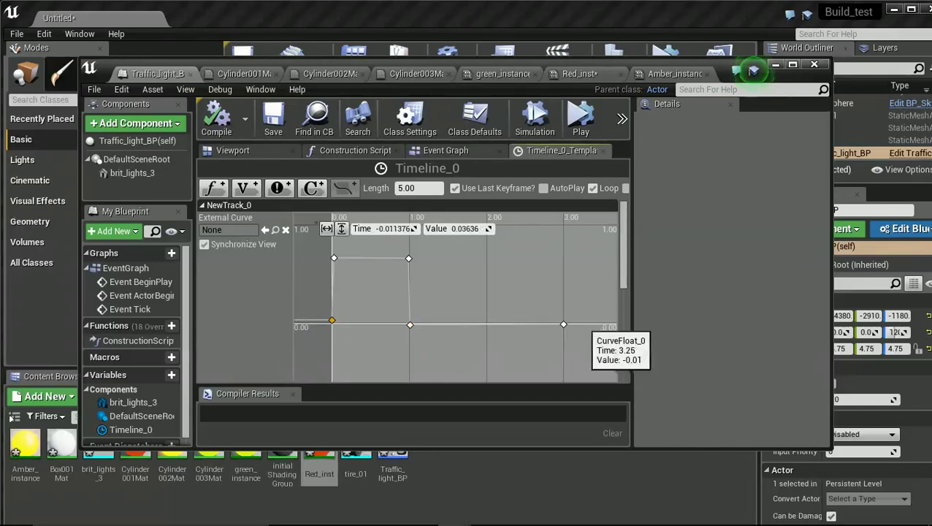
{"action": "left_click_drag", "start_coordinate": [562, 323], "coordinate": [563, 318]}
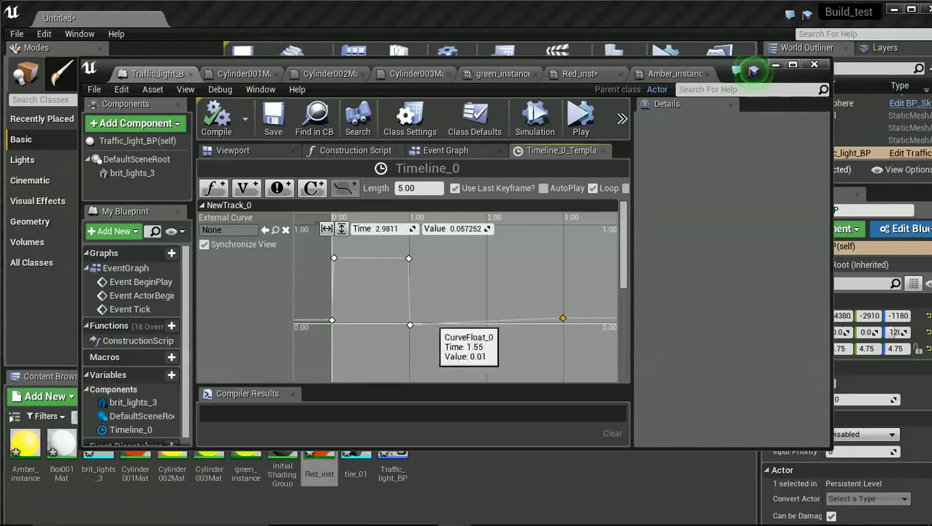
{"action": "left_click_drag", "start_coordinate": [623, 245], "coordinate": [622, 309]}
{"action": "left_click_drag", "start_coordinate": [332, 272], "coordinate": [331, 265]}
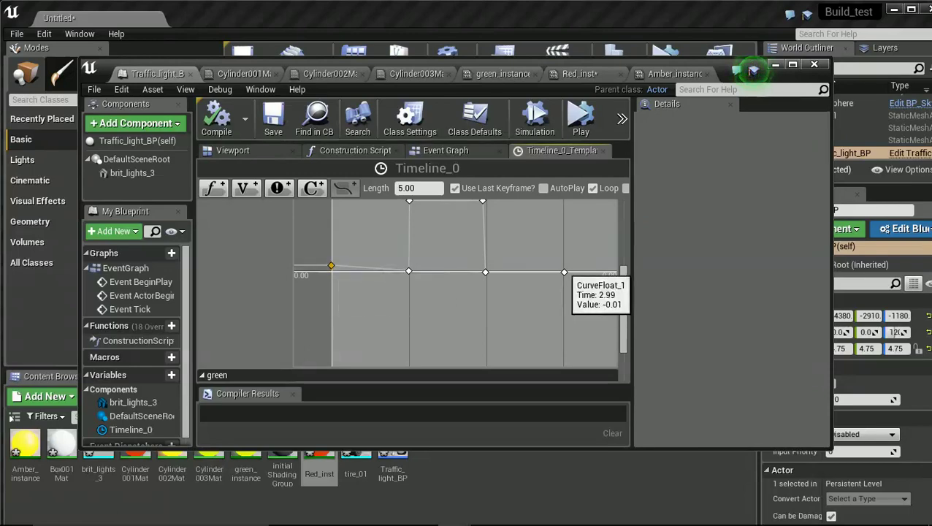
{"action": "left_click_drag", "start_coordinate": [563, 271], "coordinate": [564, 265]}
{"action": "scroll", "coordinate": [409, 288], "scroll_direction": "down", "scroll_amount": 3}
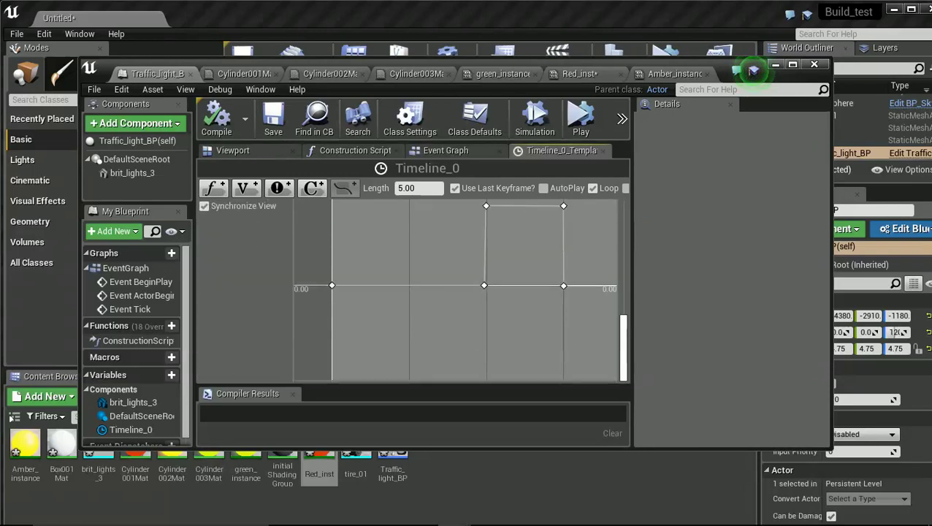
{"action": "left_click_drag", "start_coordinate": [332, 285], "coordinate": [333, 278]}
{"action": "left_click_drag", "start_coordinate": [563, 285], "coordinate": [564, 280]}
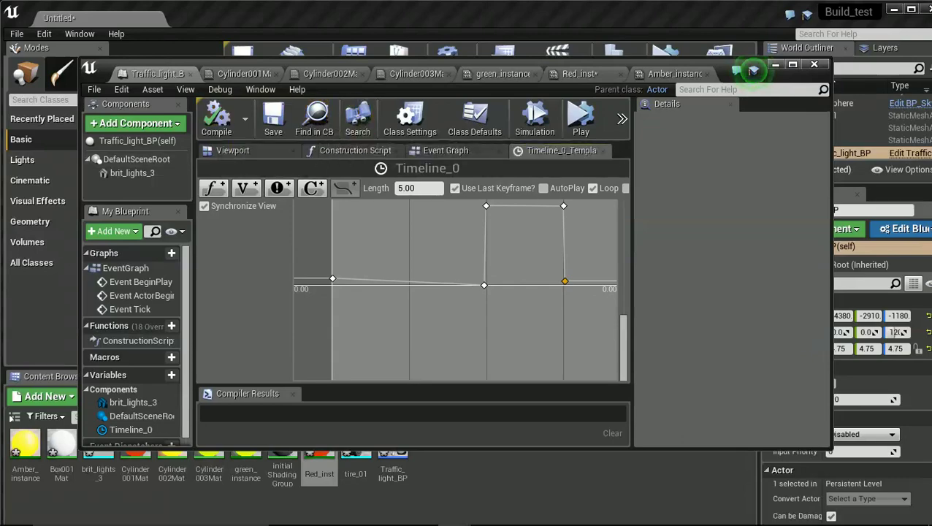
Step: Simulate the level to check the lamps' glow with the adjusted factors and curves, and stop the simulation
{"action": "left_click", "coordinate": [752, 70]}
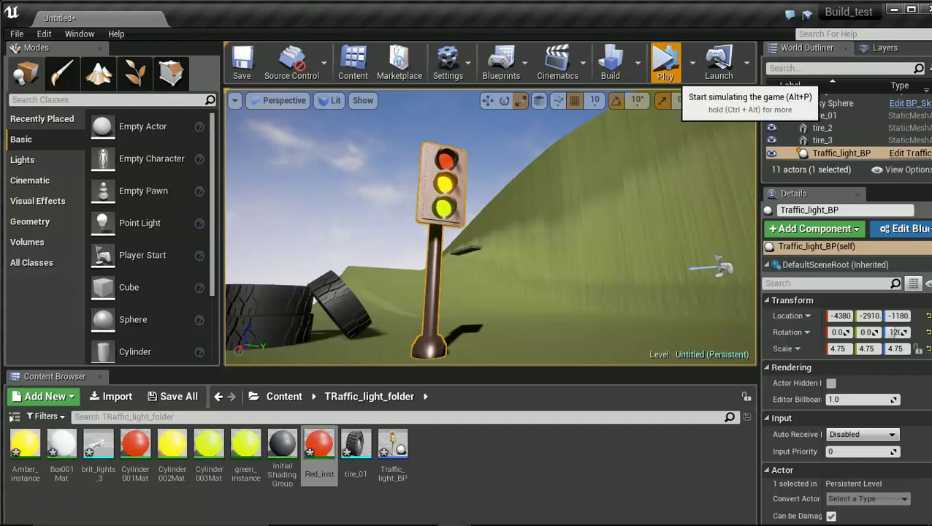
{"action": "left_click", "coordinate": [664, 64]}
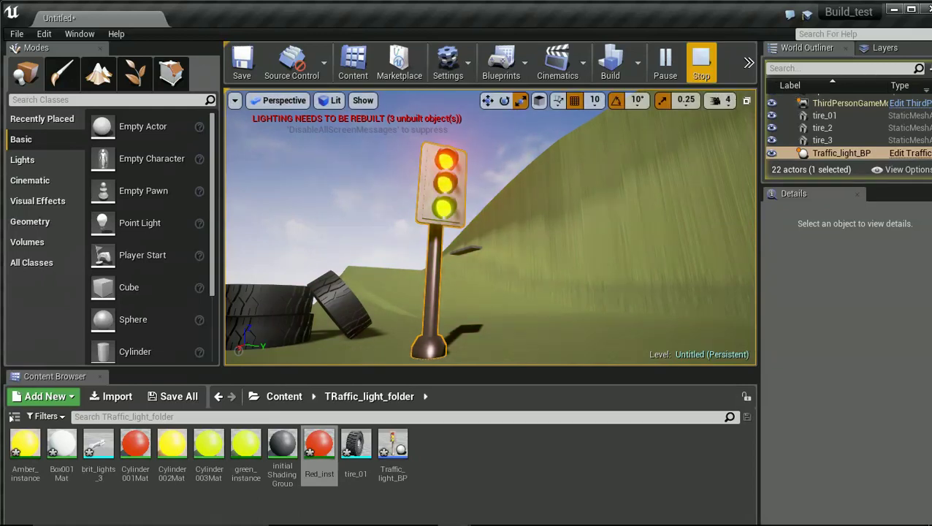
{"action": "left_click", "coordinate": [700, 64]}
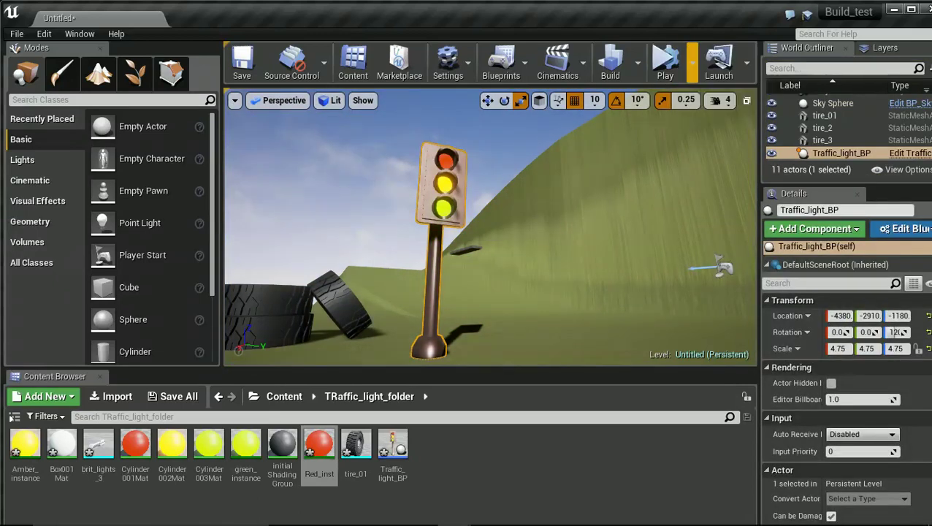
Step: Play the level in the selected viewport, run the character around to view the traffic light, and end the play session
{"action": "left_click", "coordinate": [692, 65]}
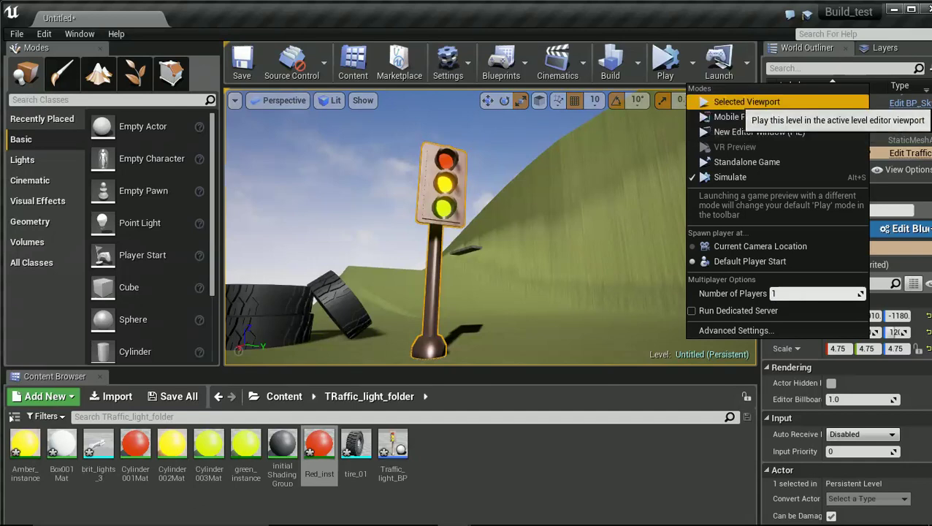
{"action": "left_click", "coordinate": [741, 102]}
{"action": "left_click", "coordinate": [665, 64]}
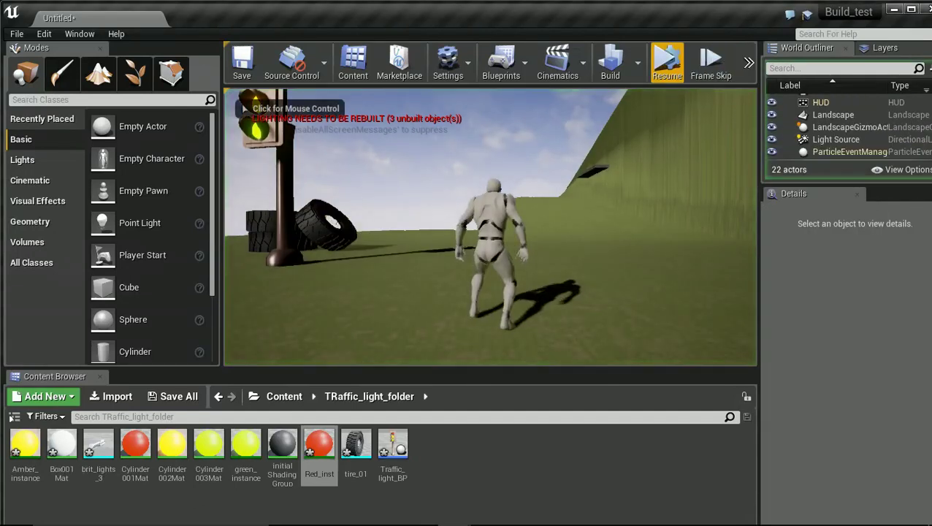
{"action": "left_click", "coordinate": [665, 64]}
{"action": "key", "text": "w"}
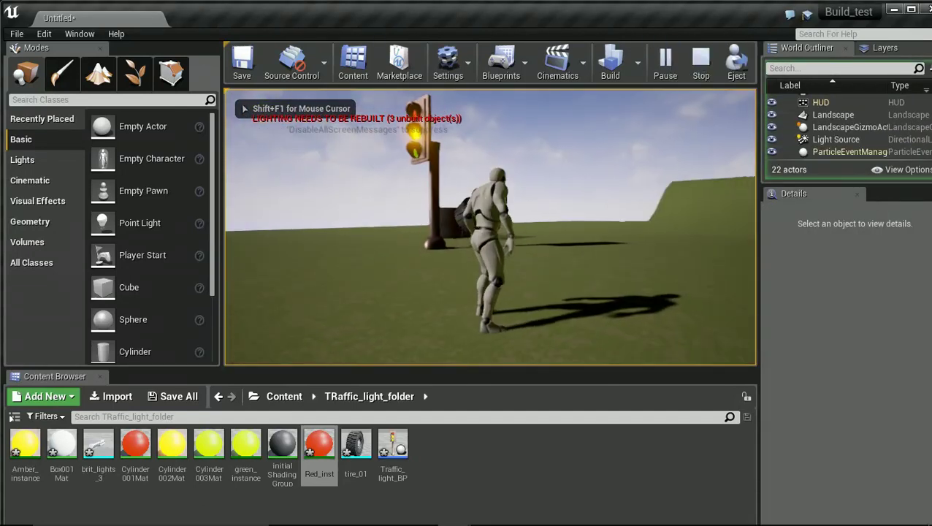
{"action": "key", "text": "d"}
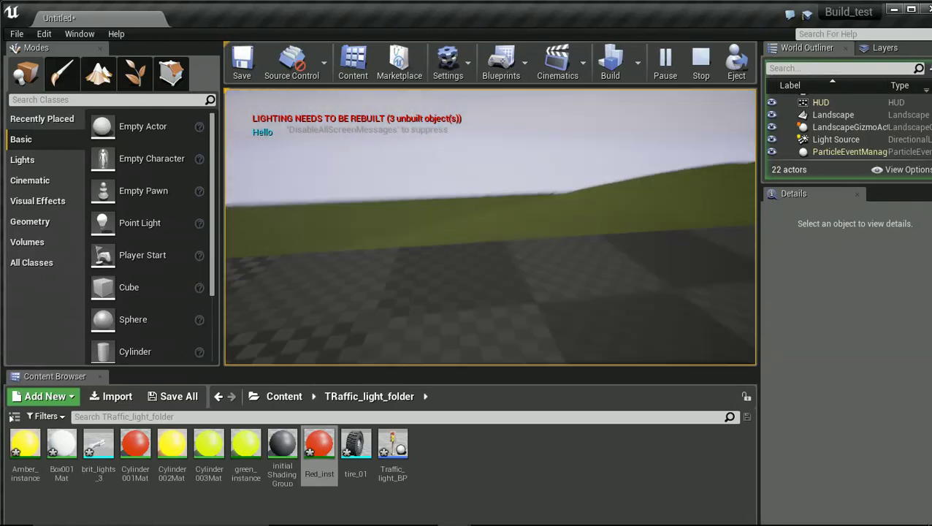
{"action": "key", "text": "w"}
{"action": "key", "text": "Escape"}
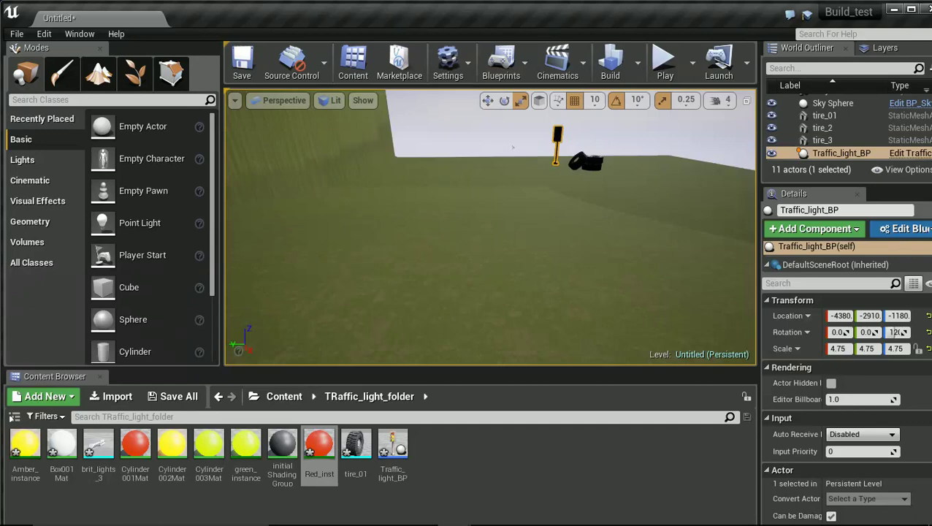
Step: Launch the level in Mobile Preview (PIE) mode
{"action": "left_click", "coordinate": [693, 63]}
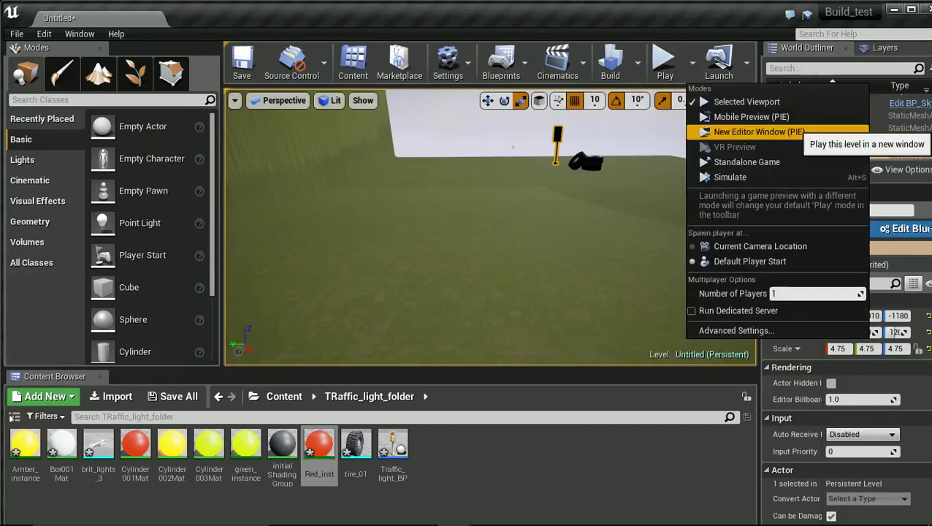
{"action": "left_click", "coordinate": [751, 117]}
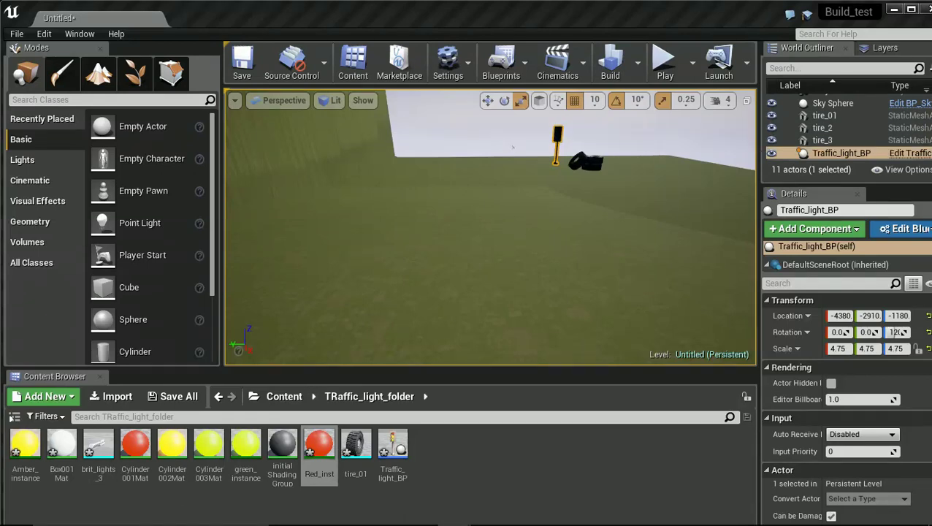
{"action": "left_click", "coordinate": [645, 393]}
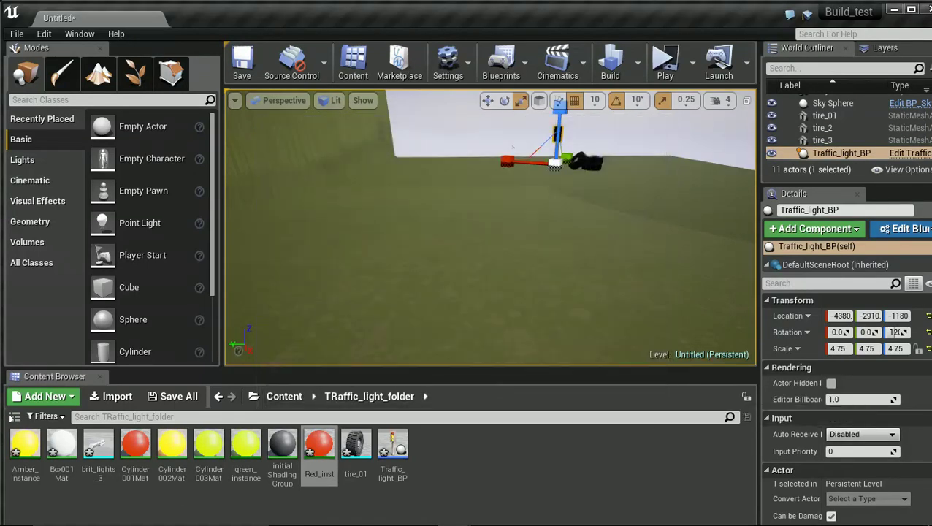